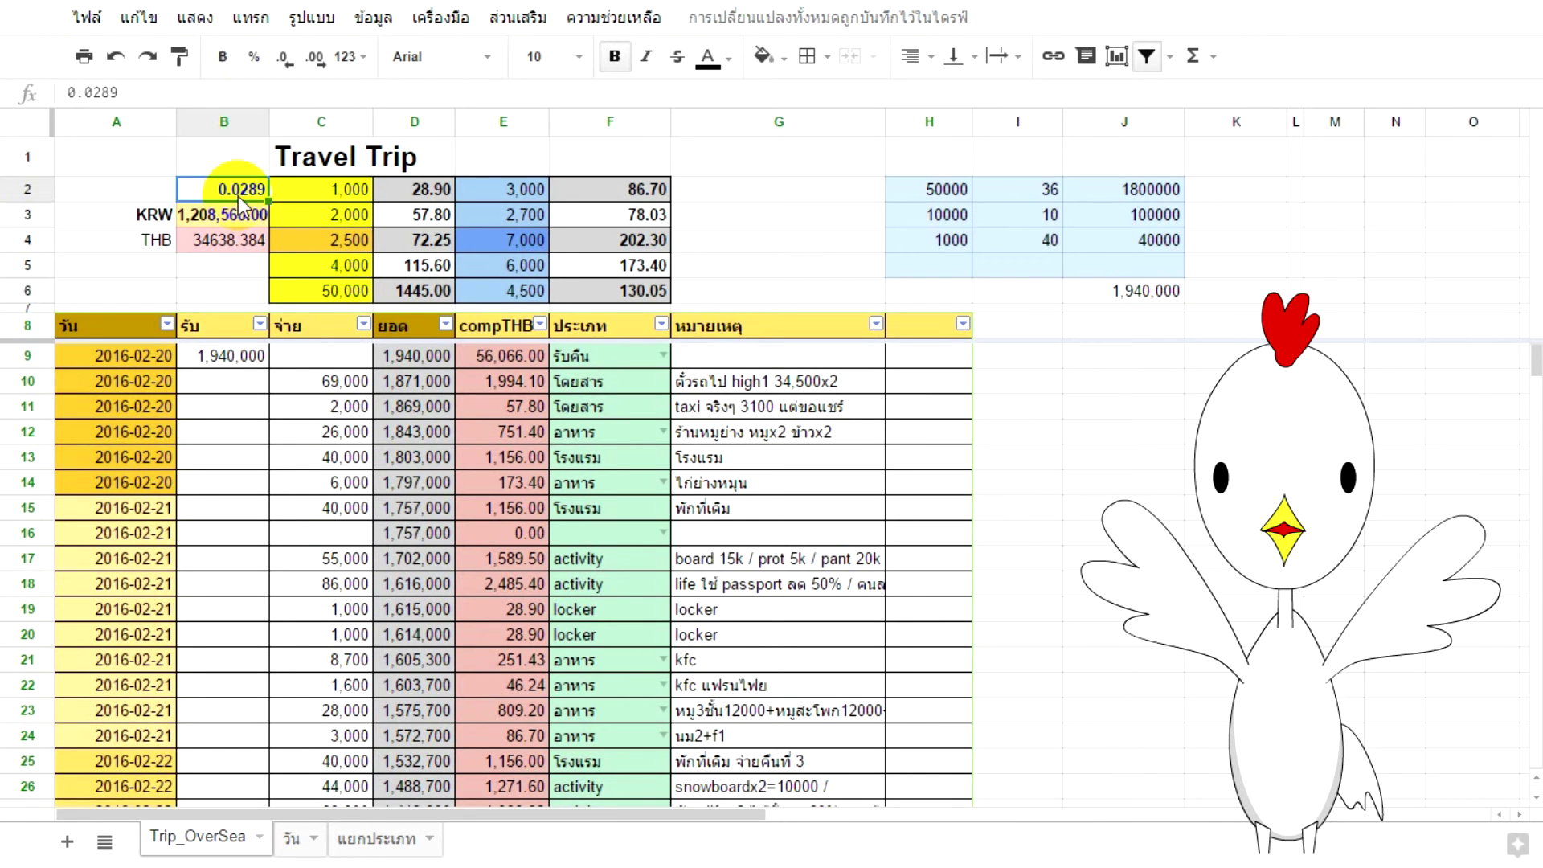
# - Enter =C2*B2 in D2 to convert the 1,000 won into 28.90 baht, then select C2:E6
pyautogui.click(366, 199)
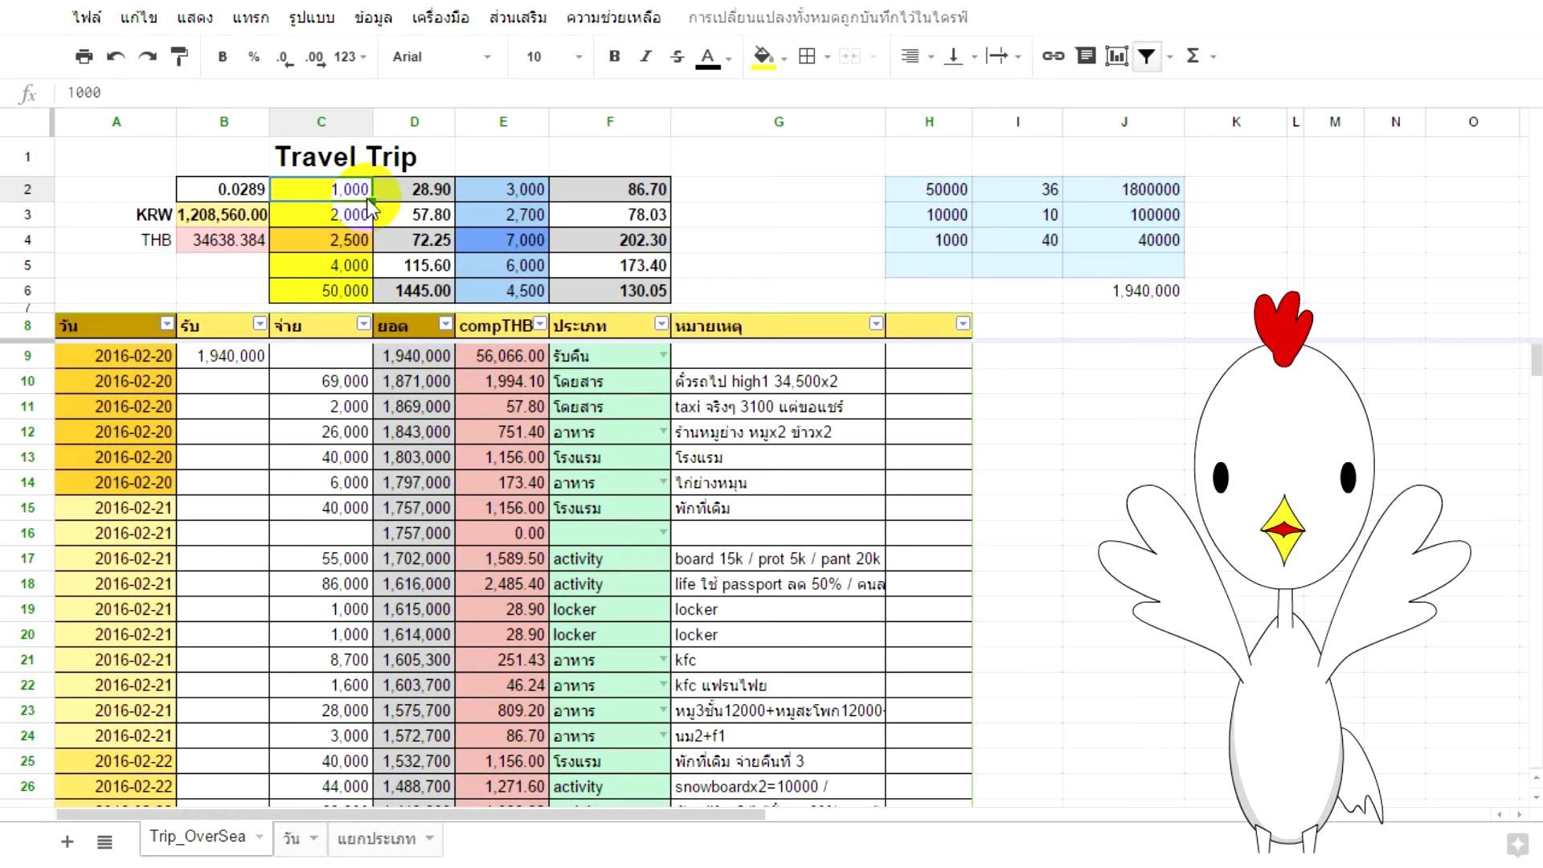
pyautogui.click(433, 194)
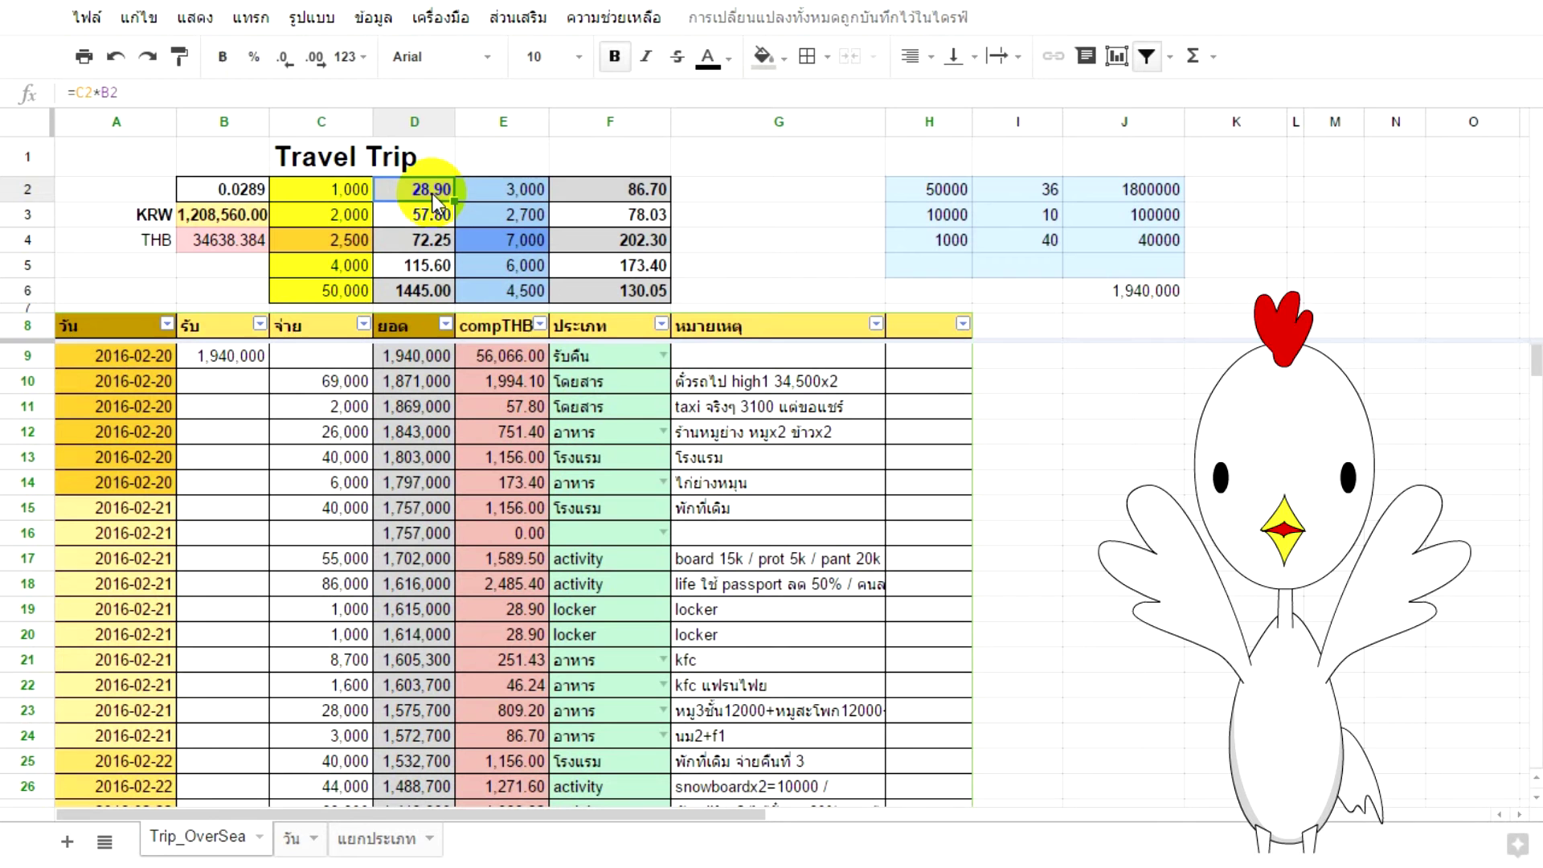
pyautogui.click(197, 190)
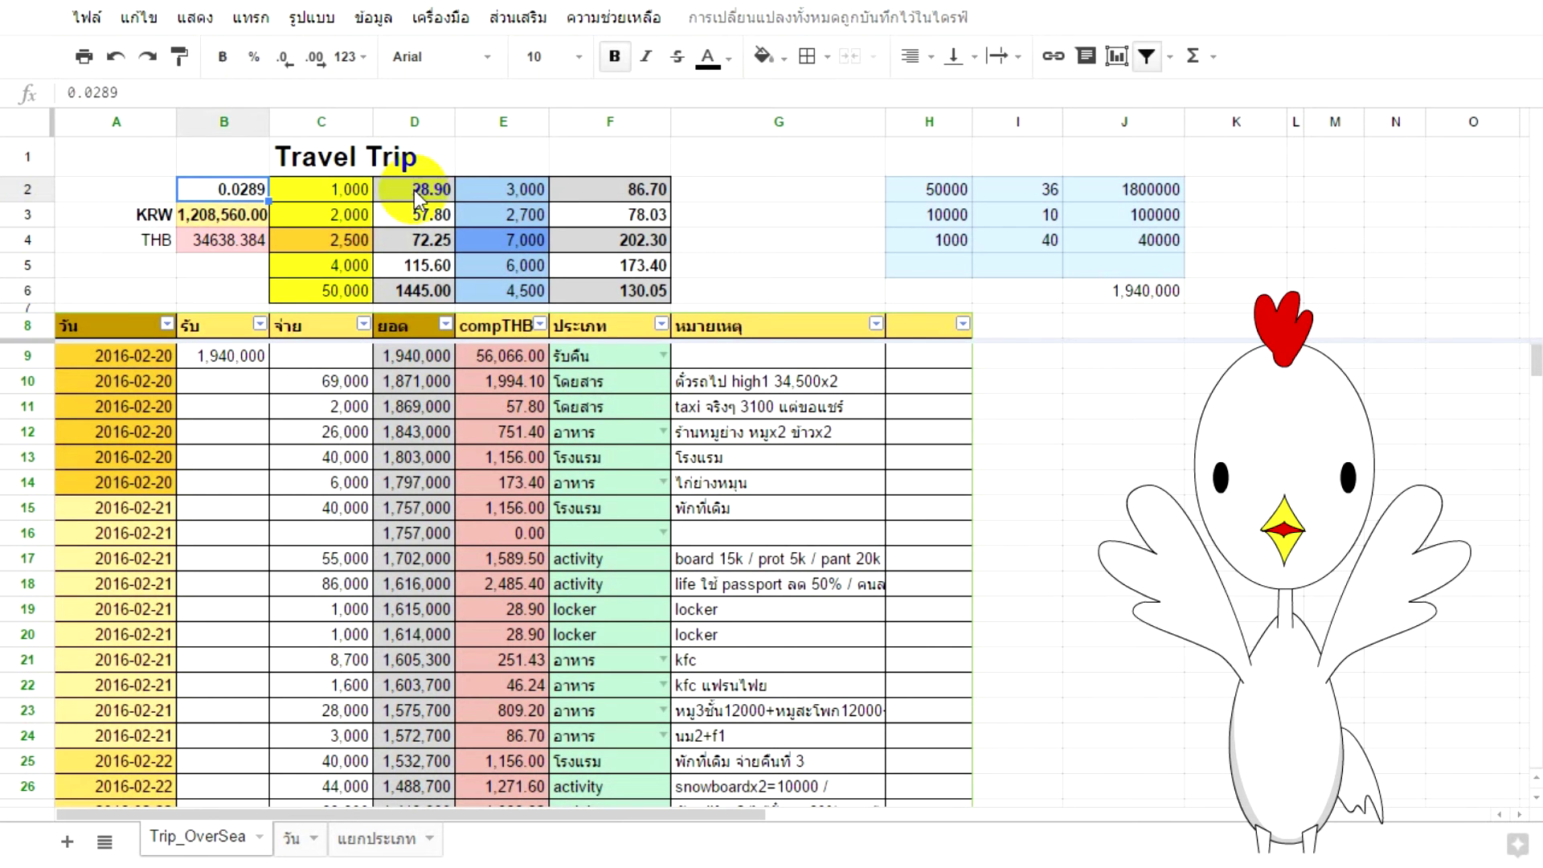
pyautogui.click(449, 186)
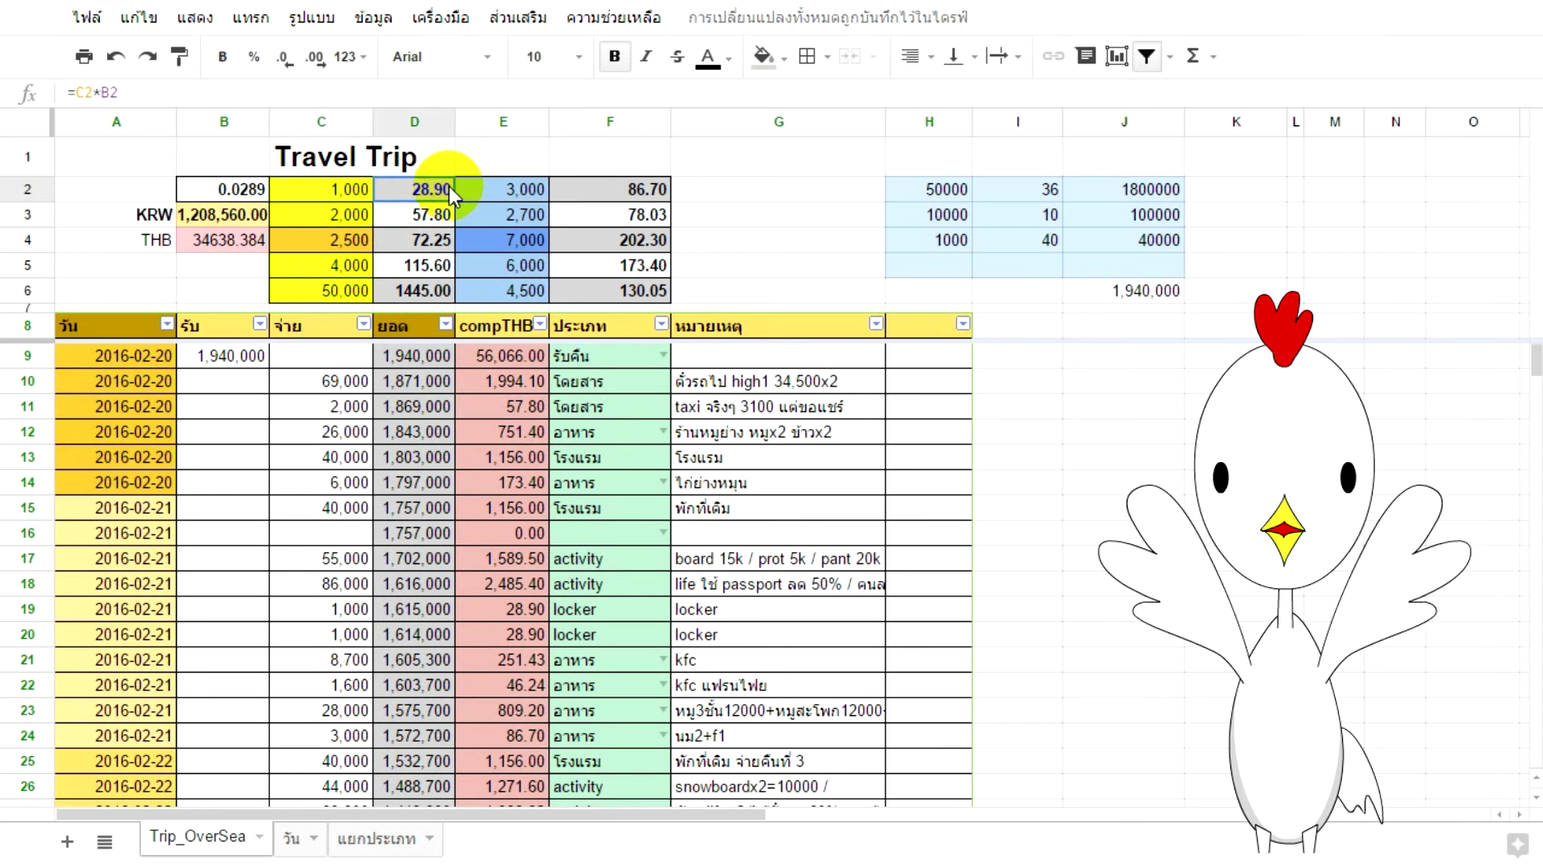
pyautogui.write('=C2')
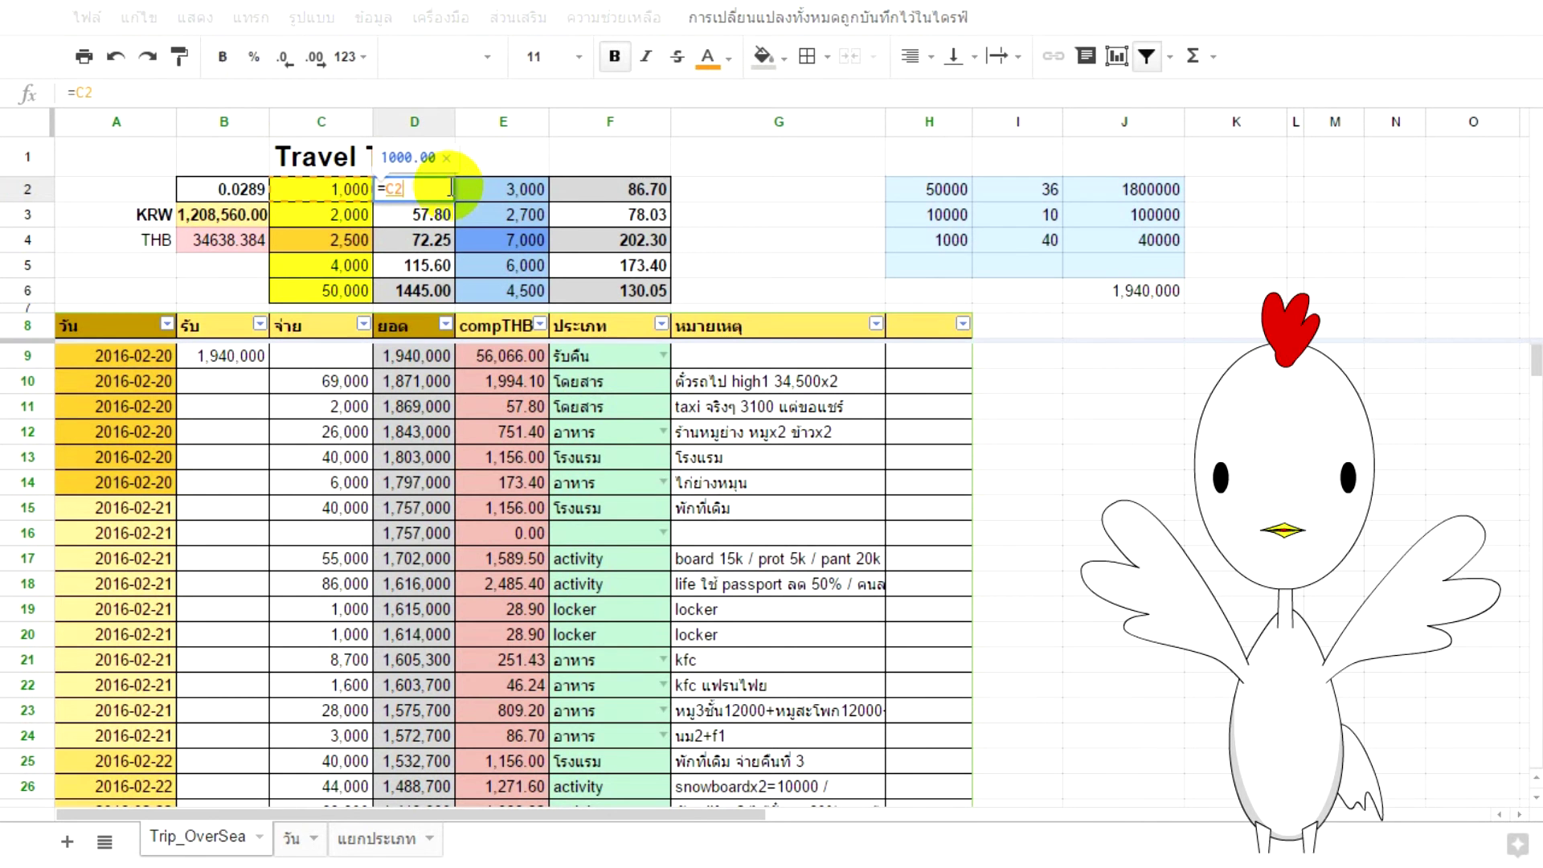
pyautogui.write('*')
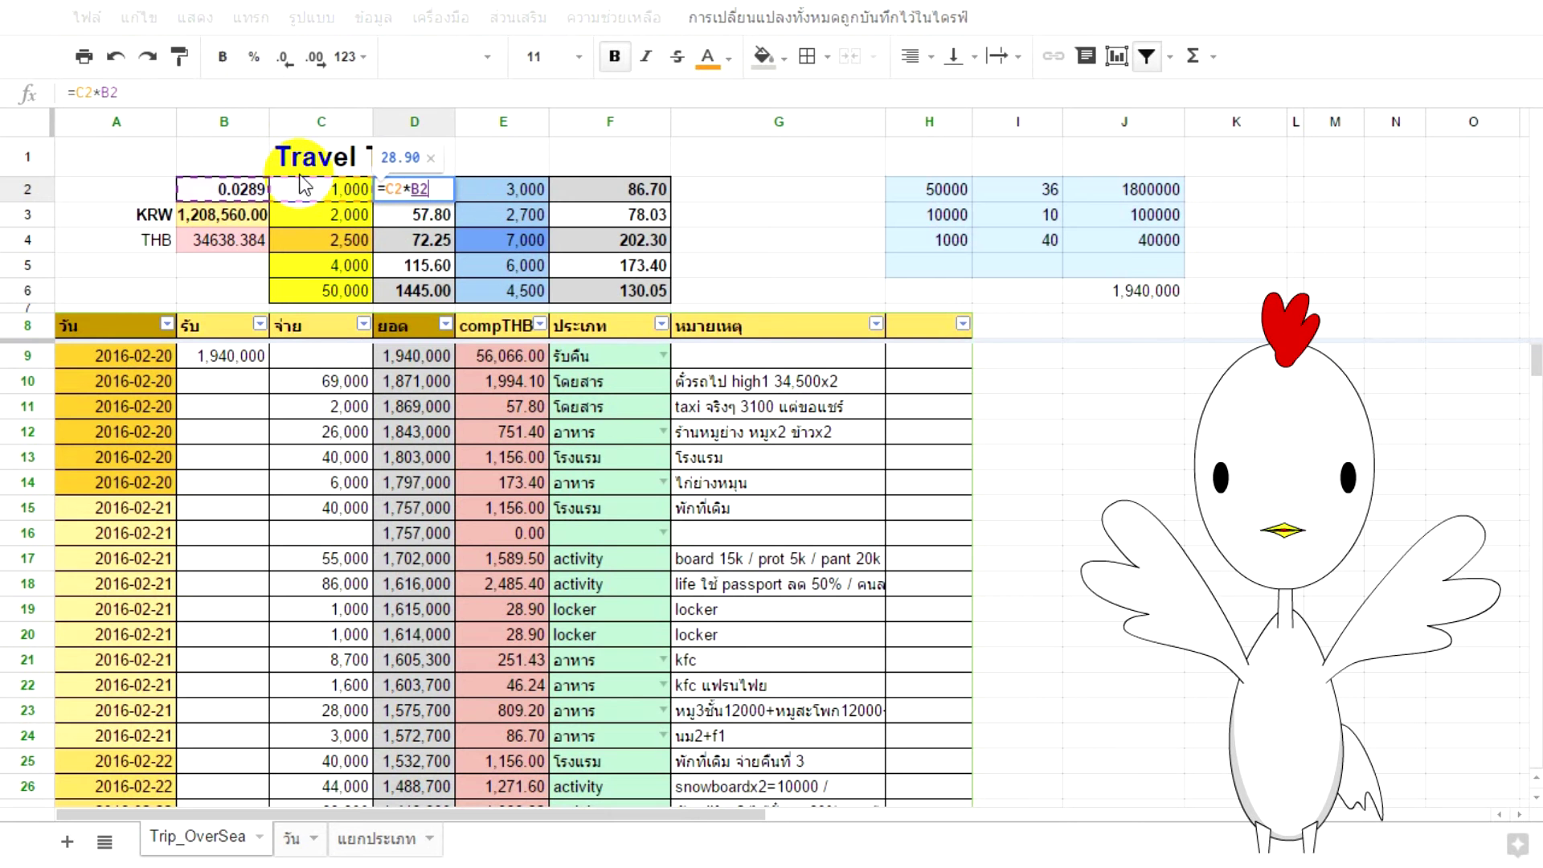
pyautogui.click(261, 189)
pyautogui.press('Return')
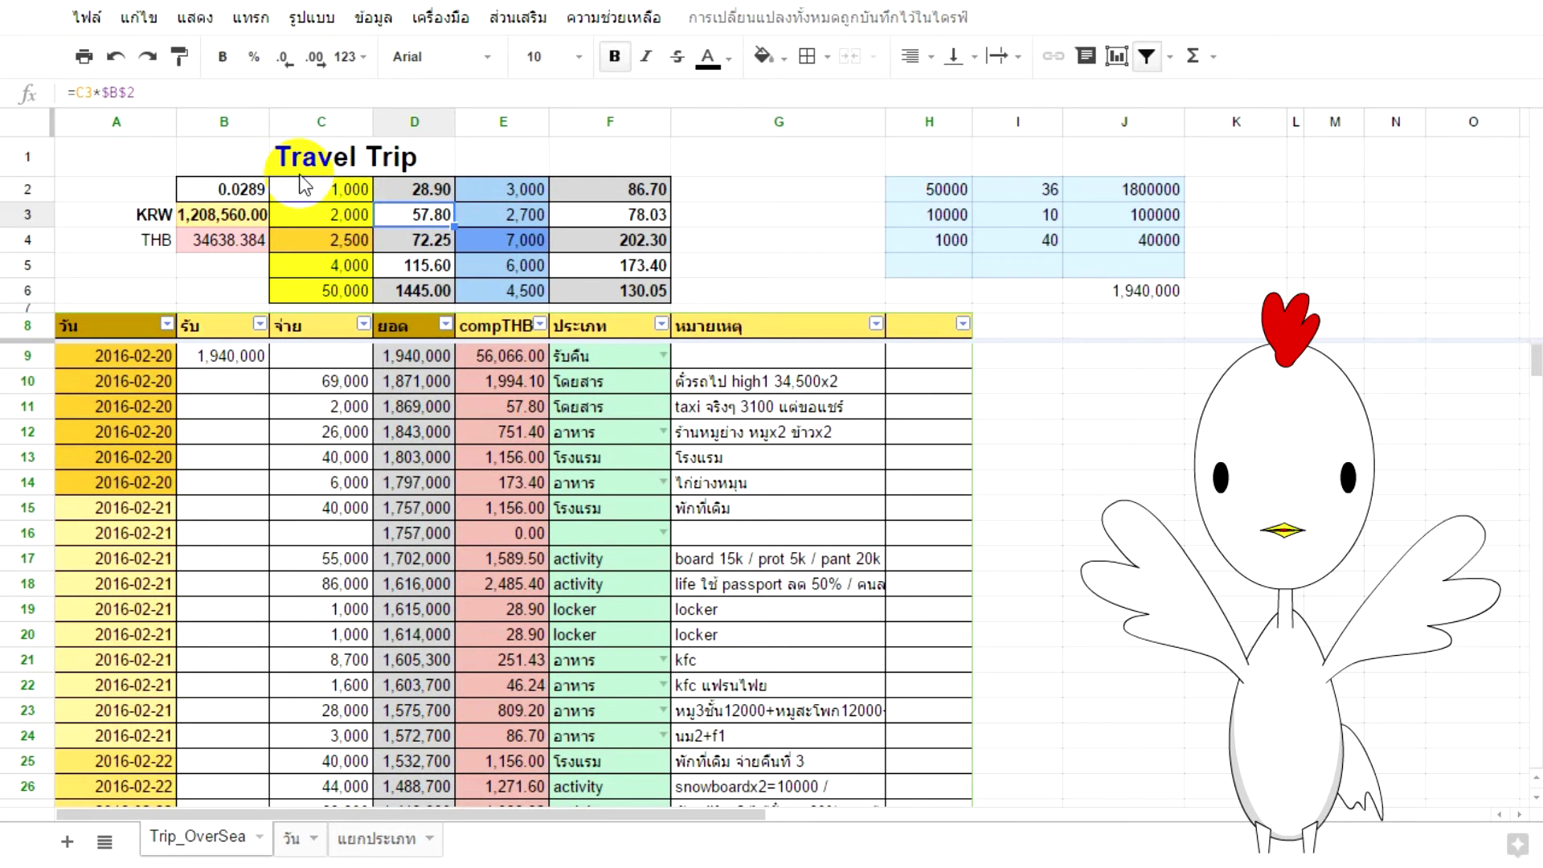
pyautogui.moveTo(303, 183); pyautogui.dragTo(527, 283)
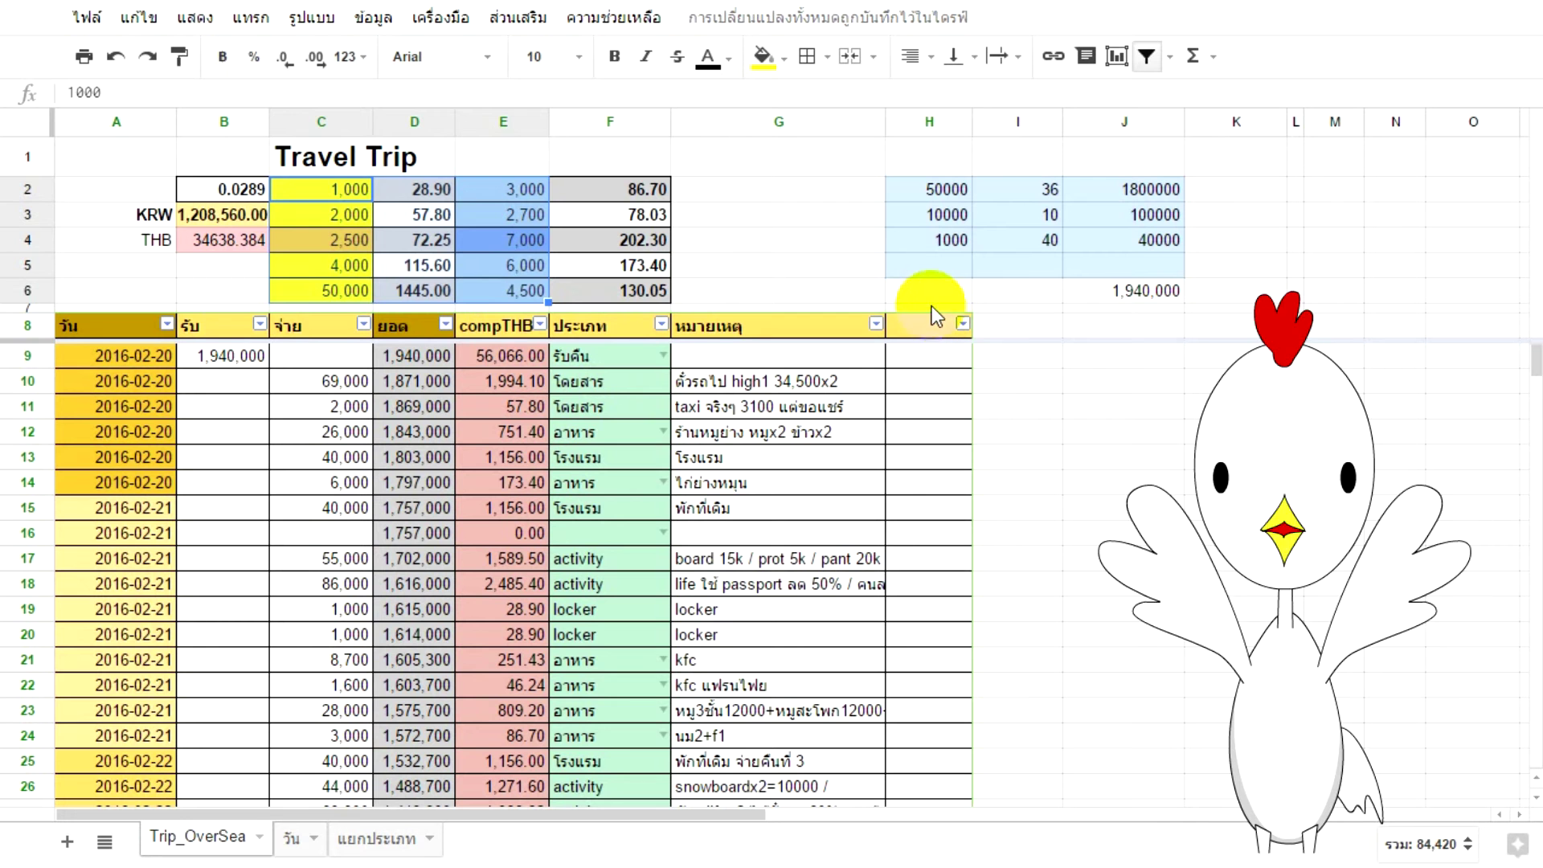
pyautogui.click(894, 267)
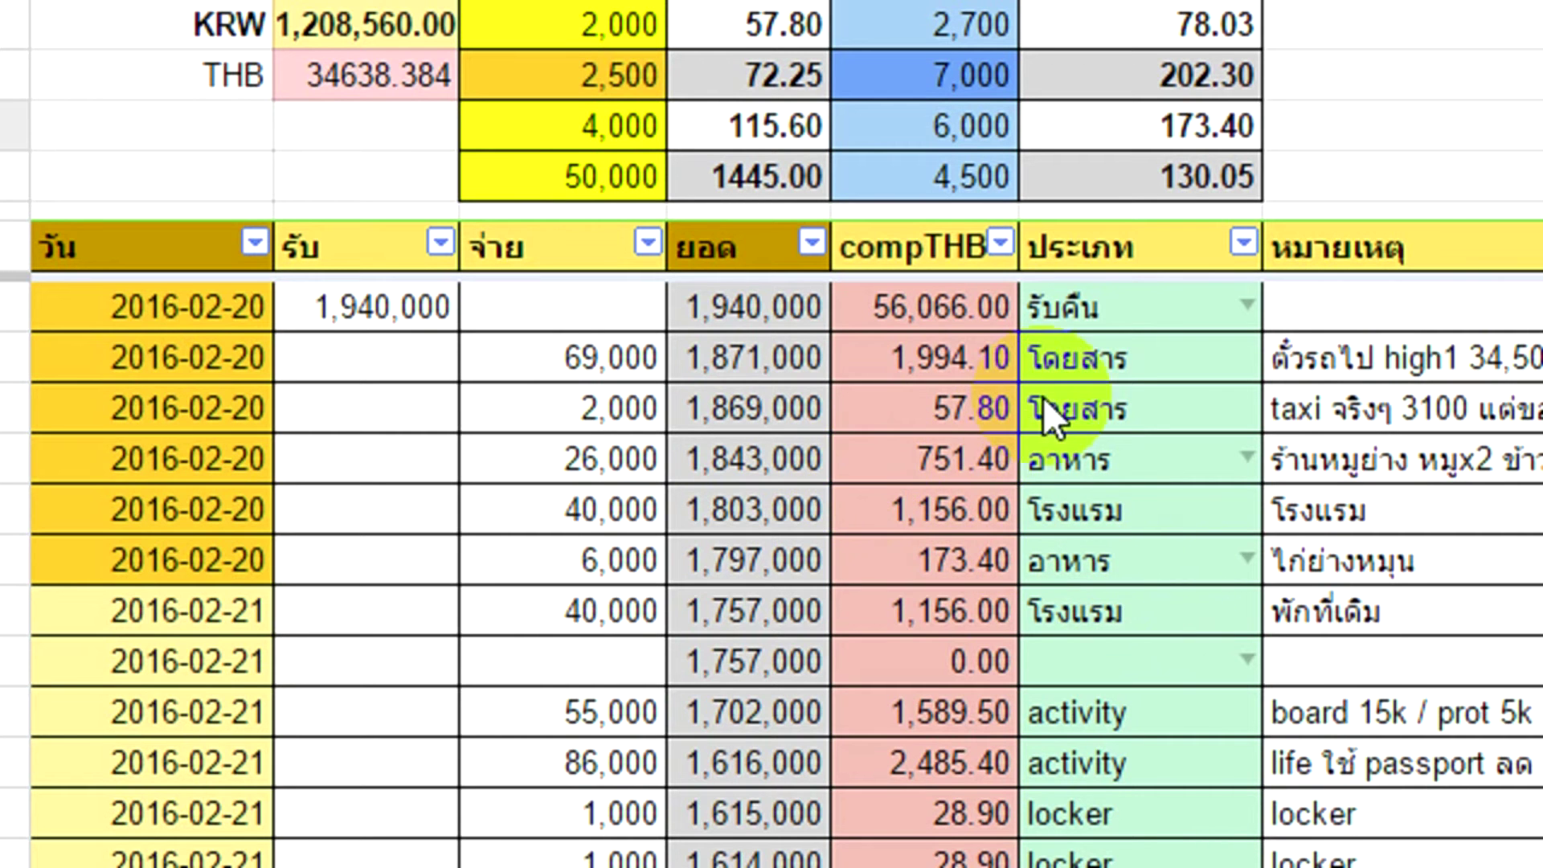
pyautogui.click(956, 253)
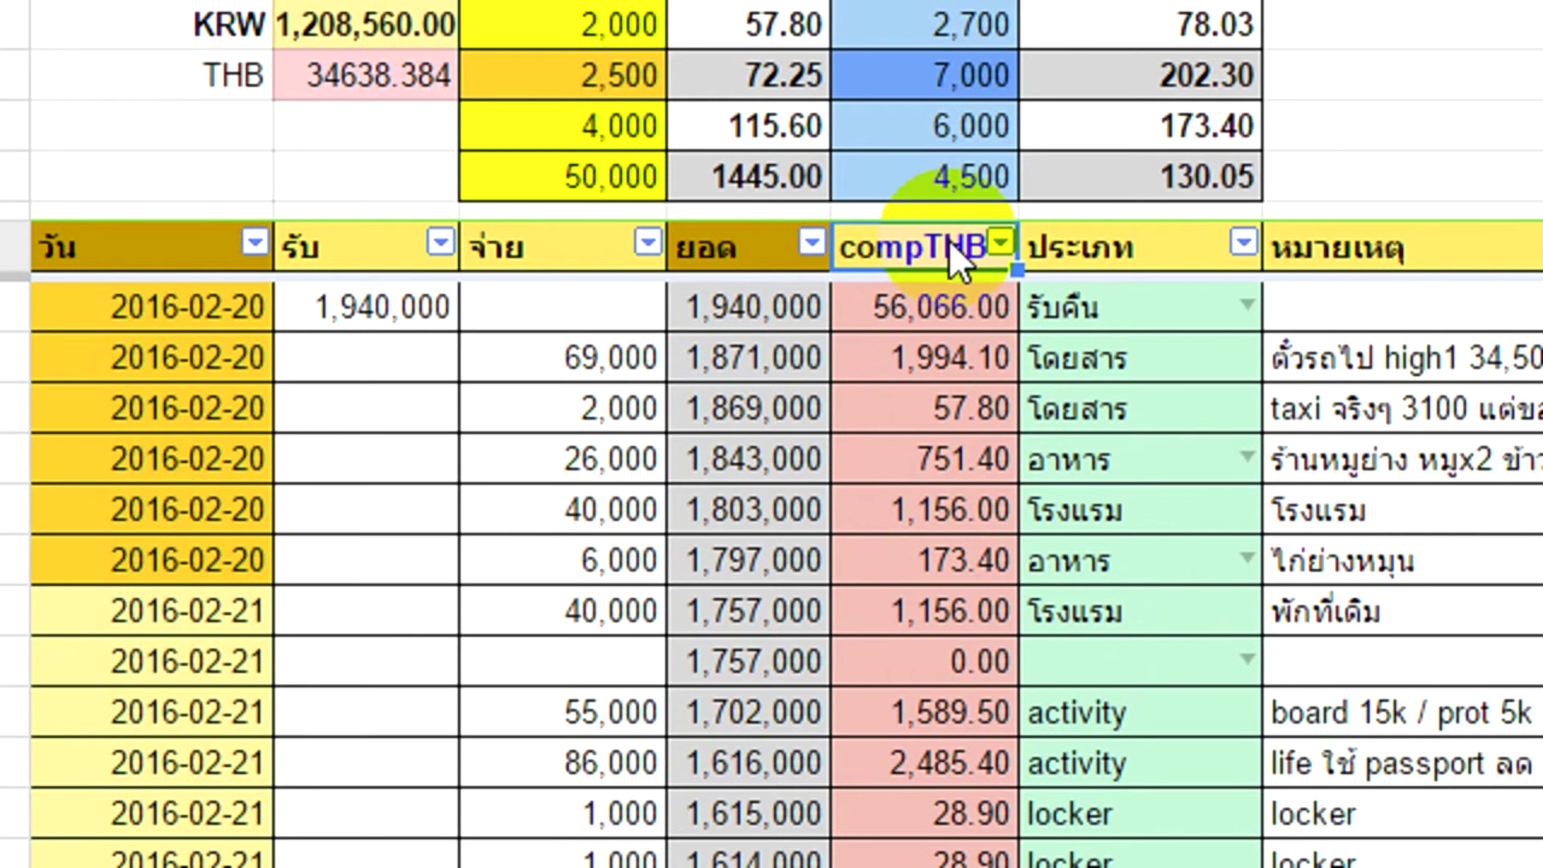
pyautogui.scroll(-1, 888, 699)
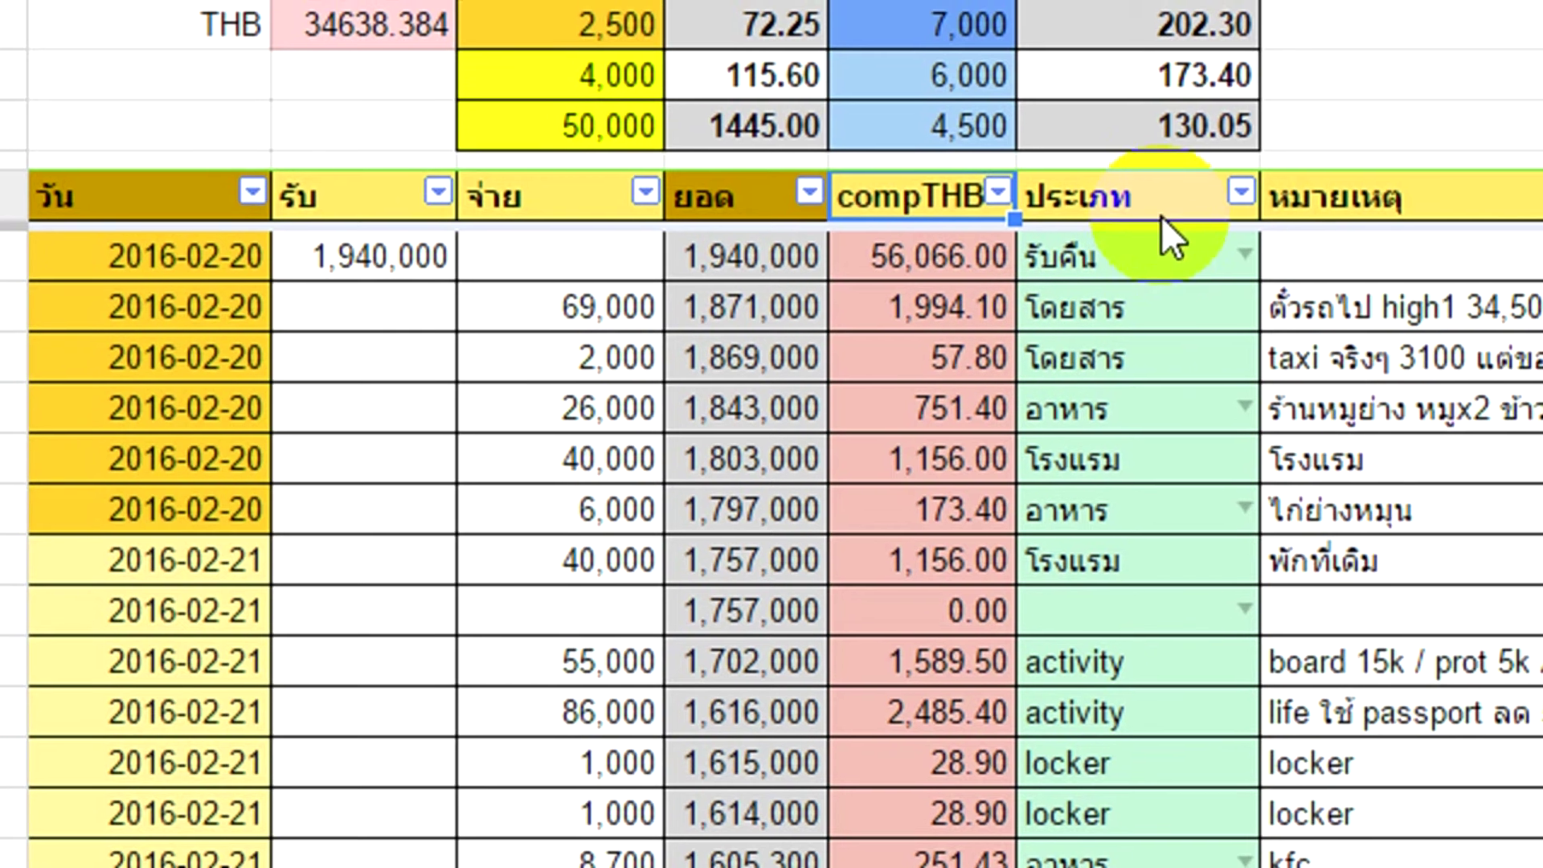
pyautogui.click(1157, 200)
pyautogui.moveTo(1151, 485); pyautogui.dragTo(1150, 652)
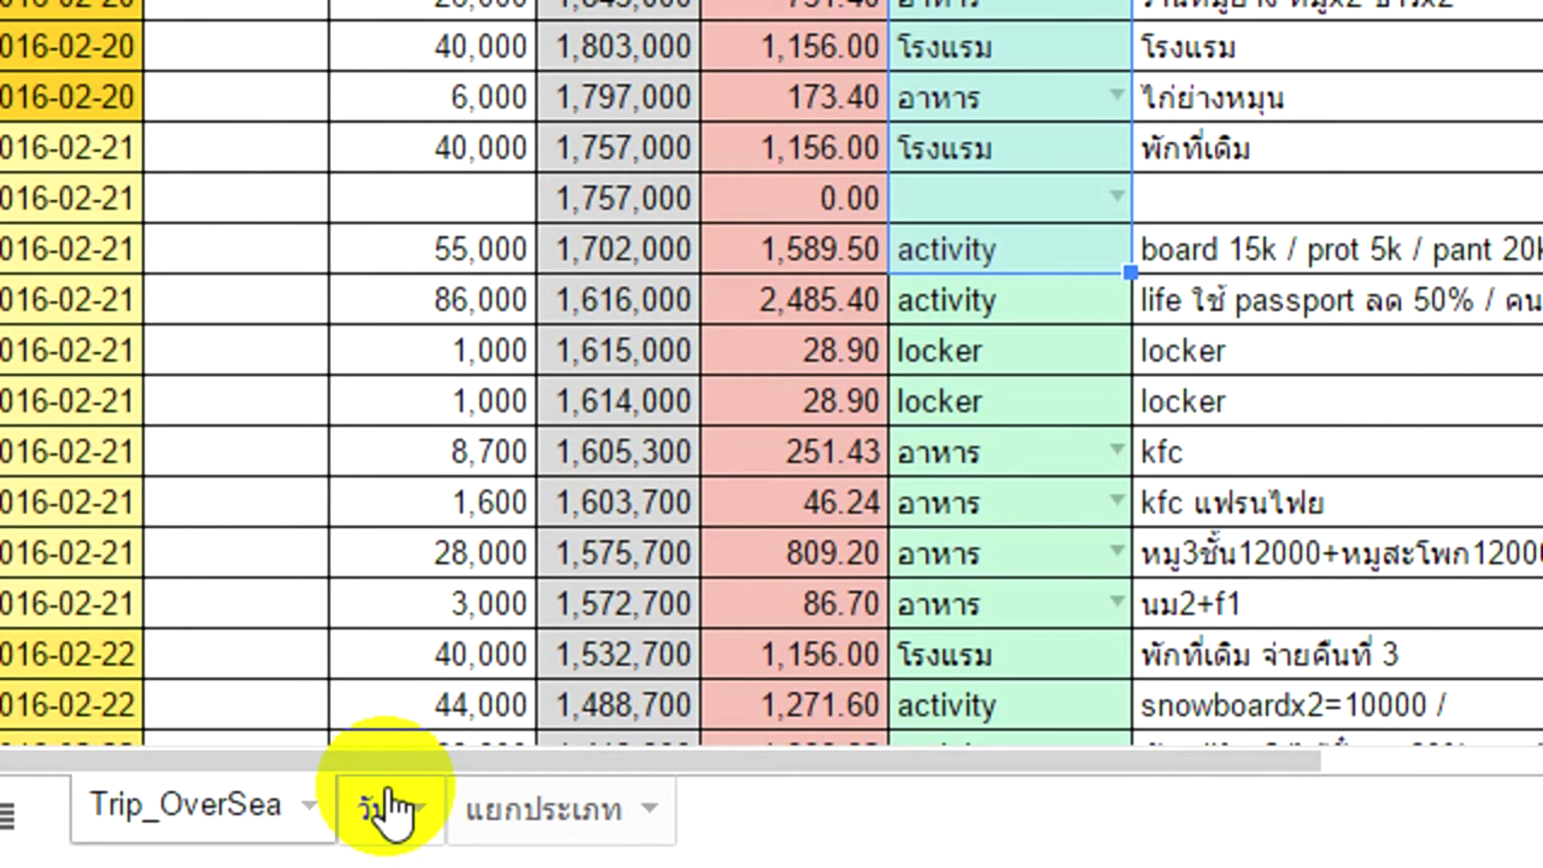
pyautogui.click(387, 795)
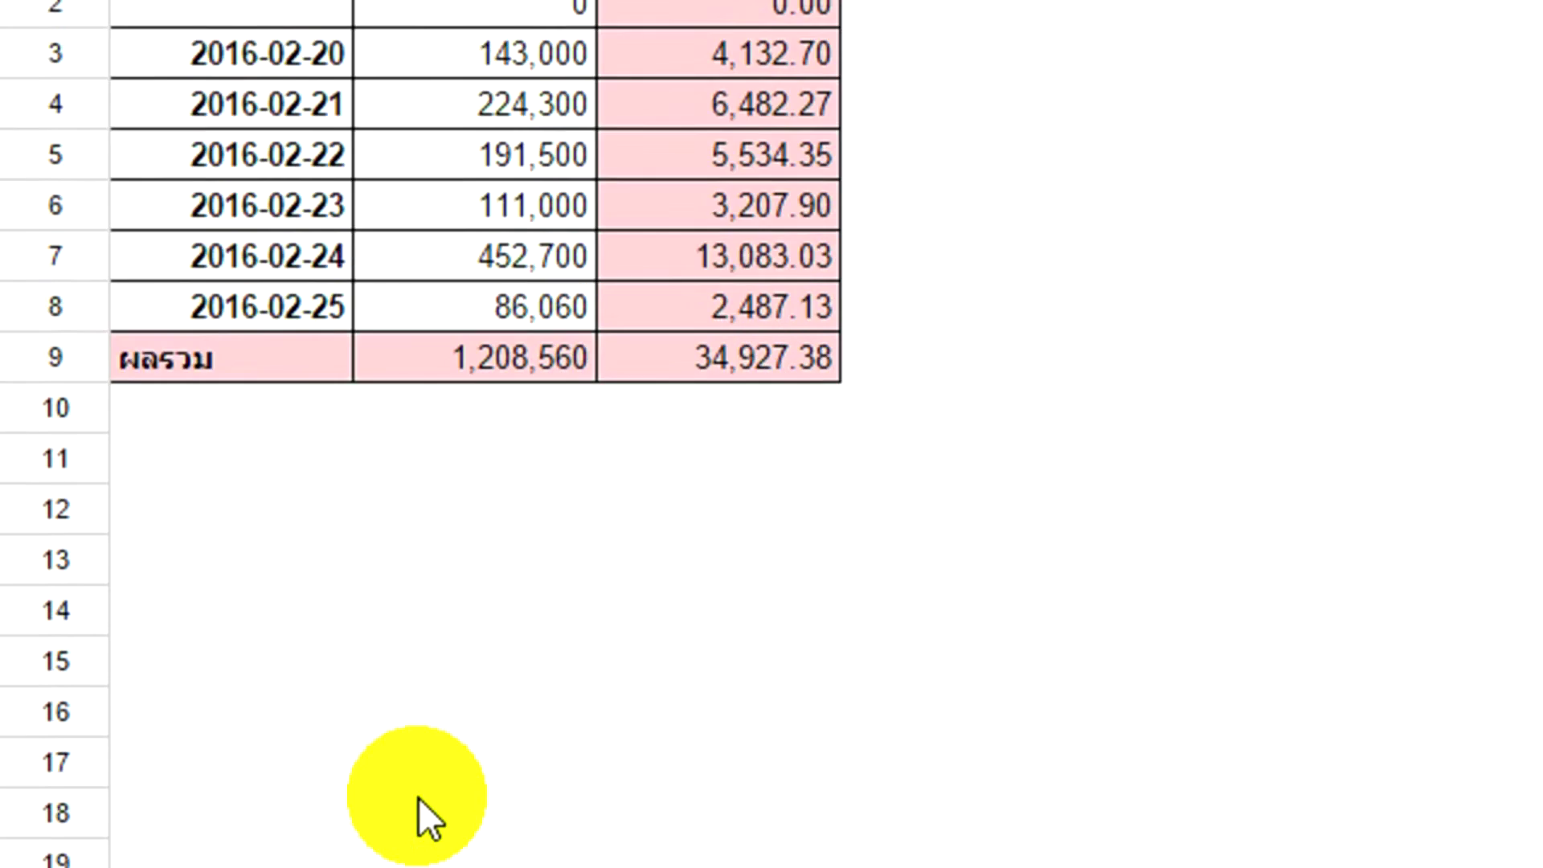
pyautogui.click(781, 812)
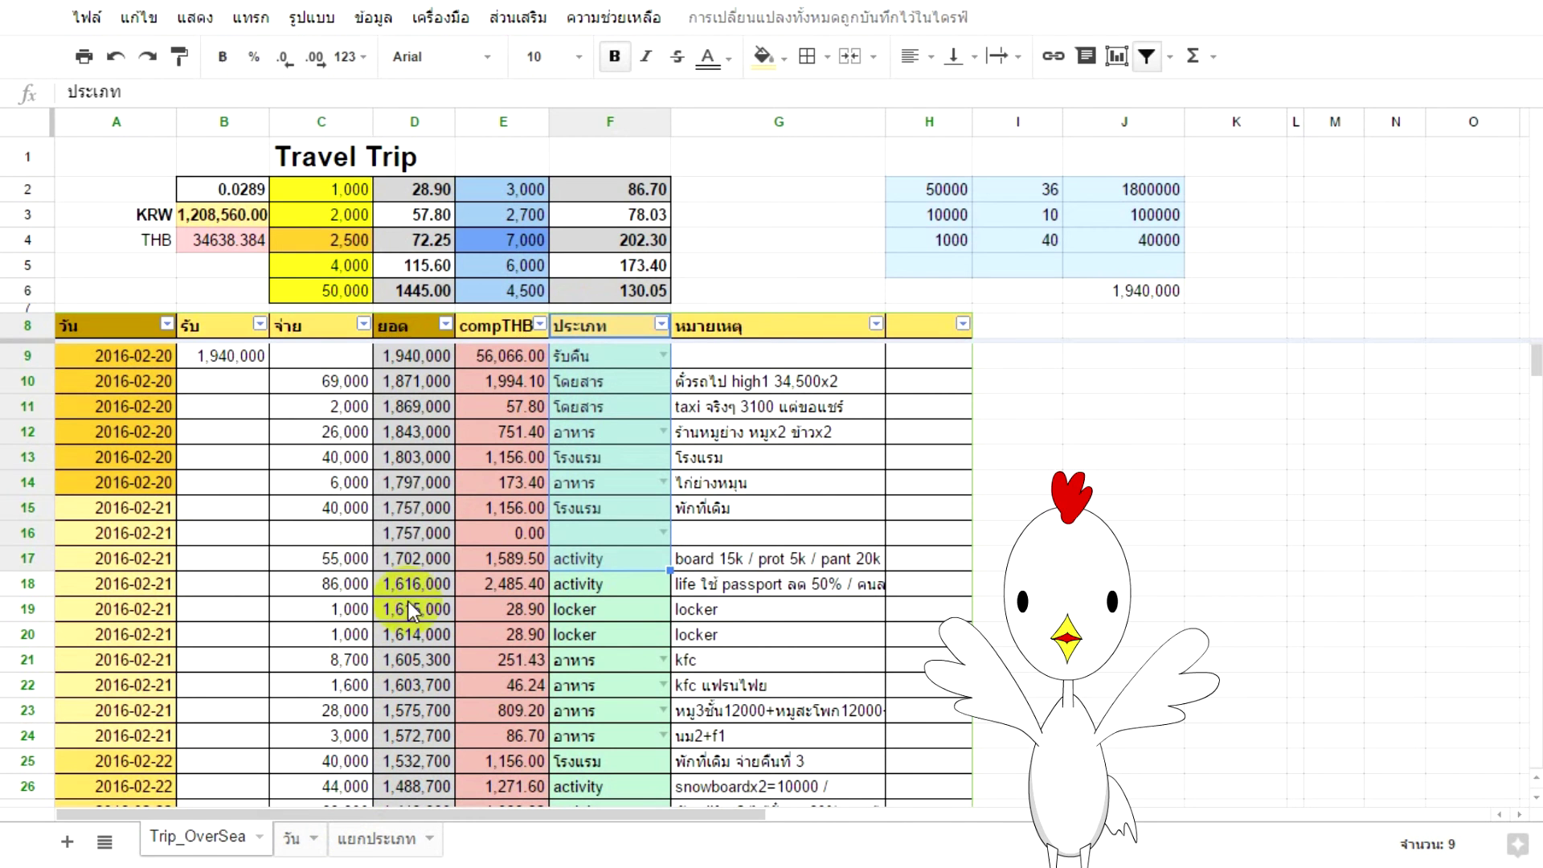
pyautogui.click(222, 359)
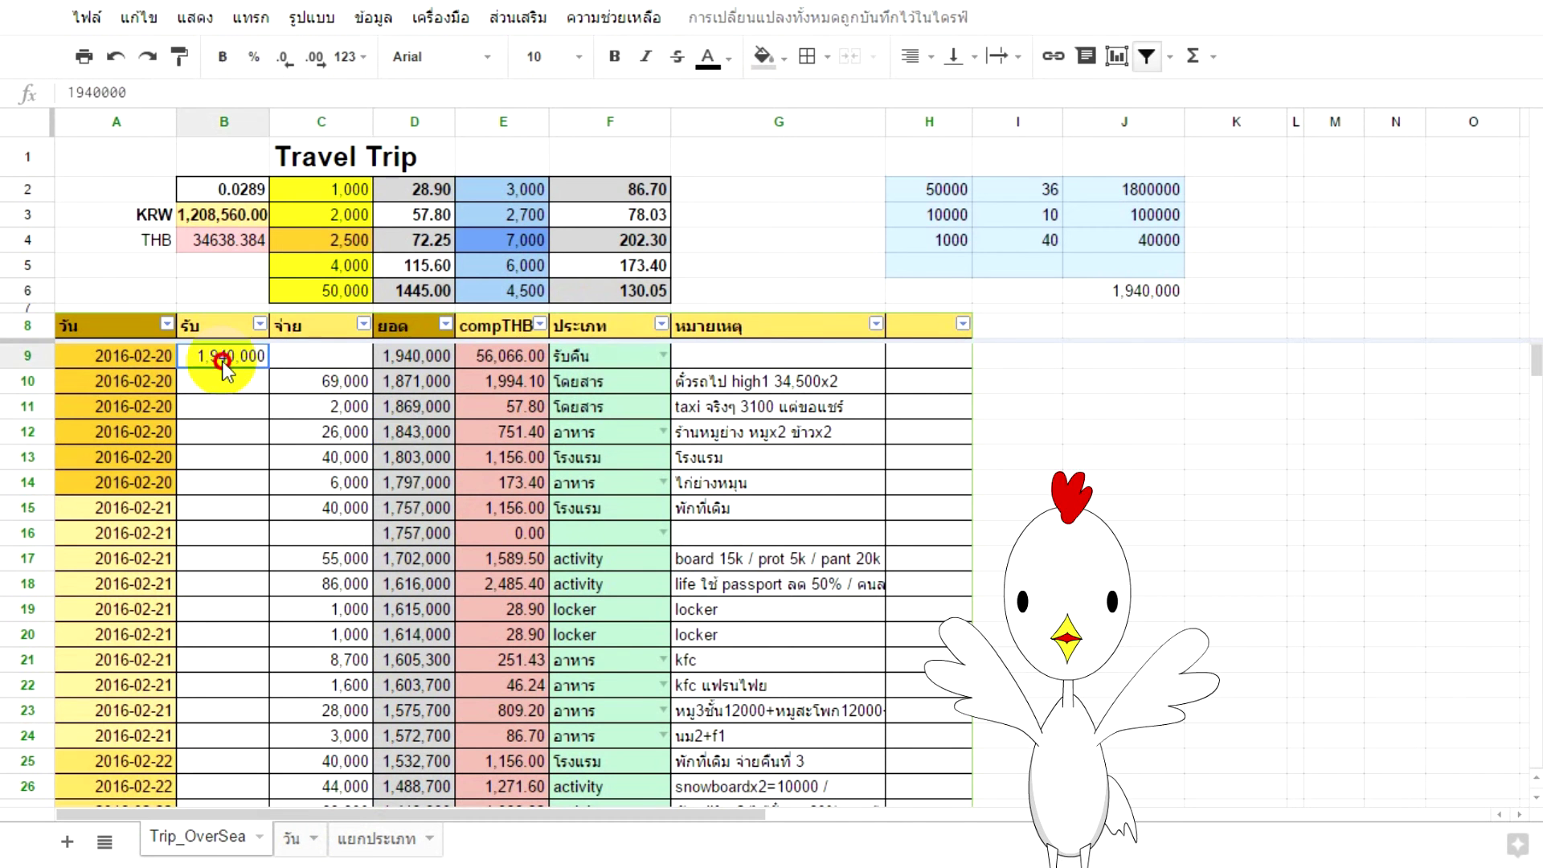
pyautogui.moveTo(380, 442); pyautogui.dragTo(804, 534)
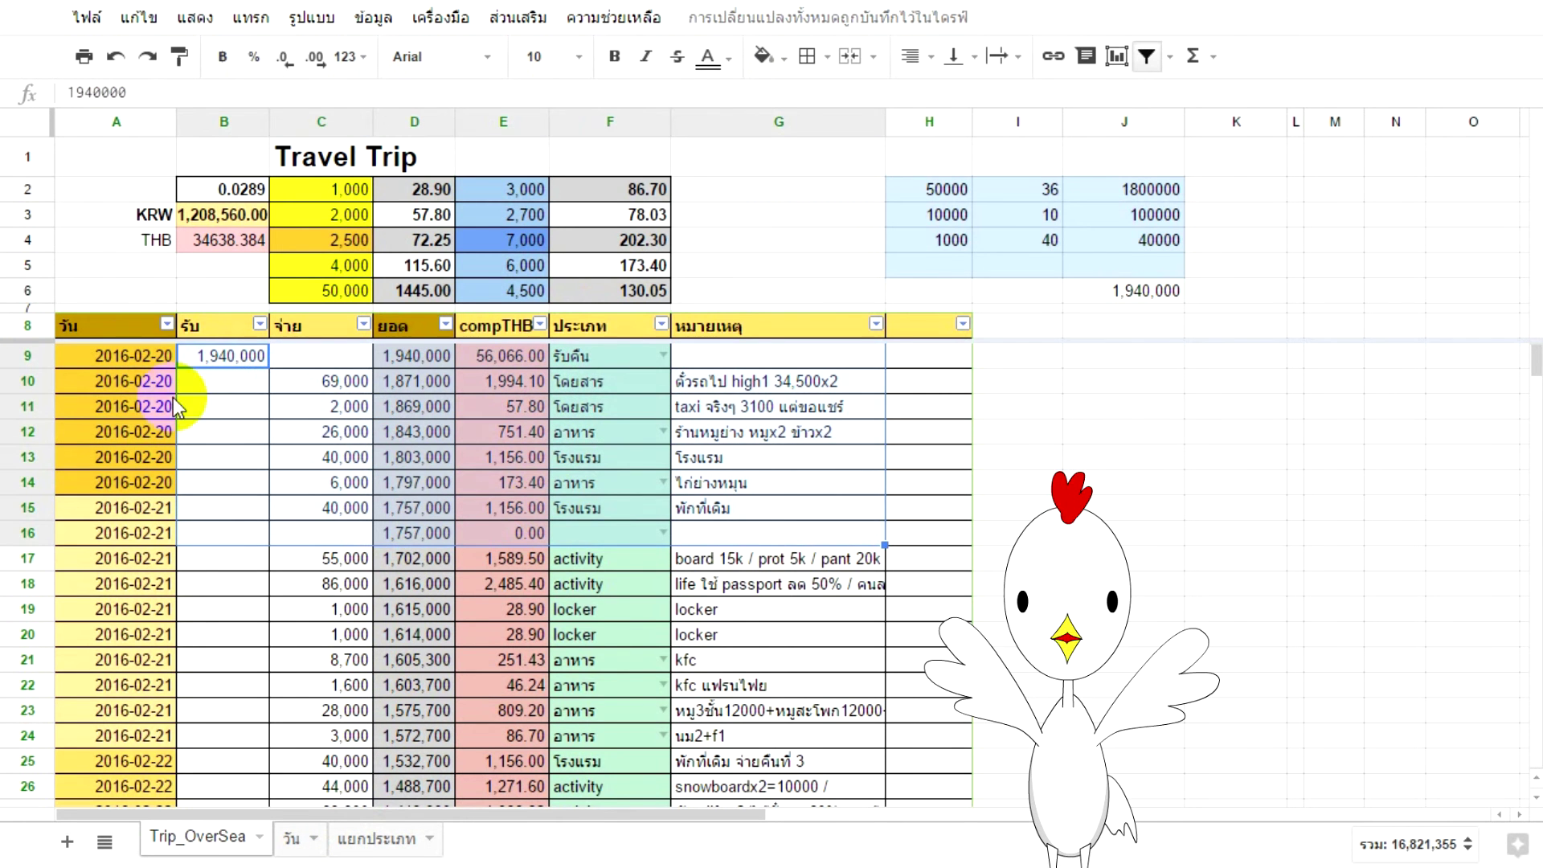
pyautogui.moveTo(78, 356); pyautogui.dragTo(897, 361)
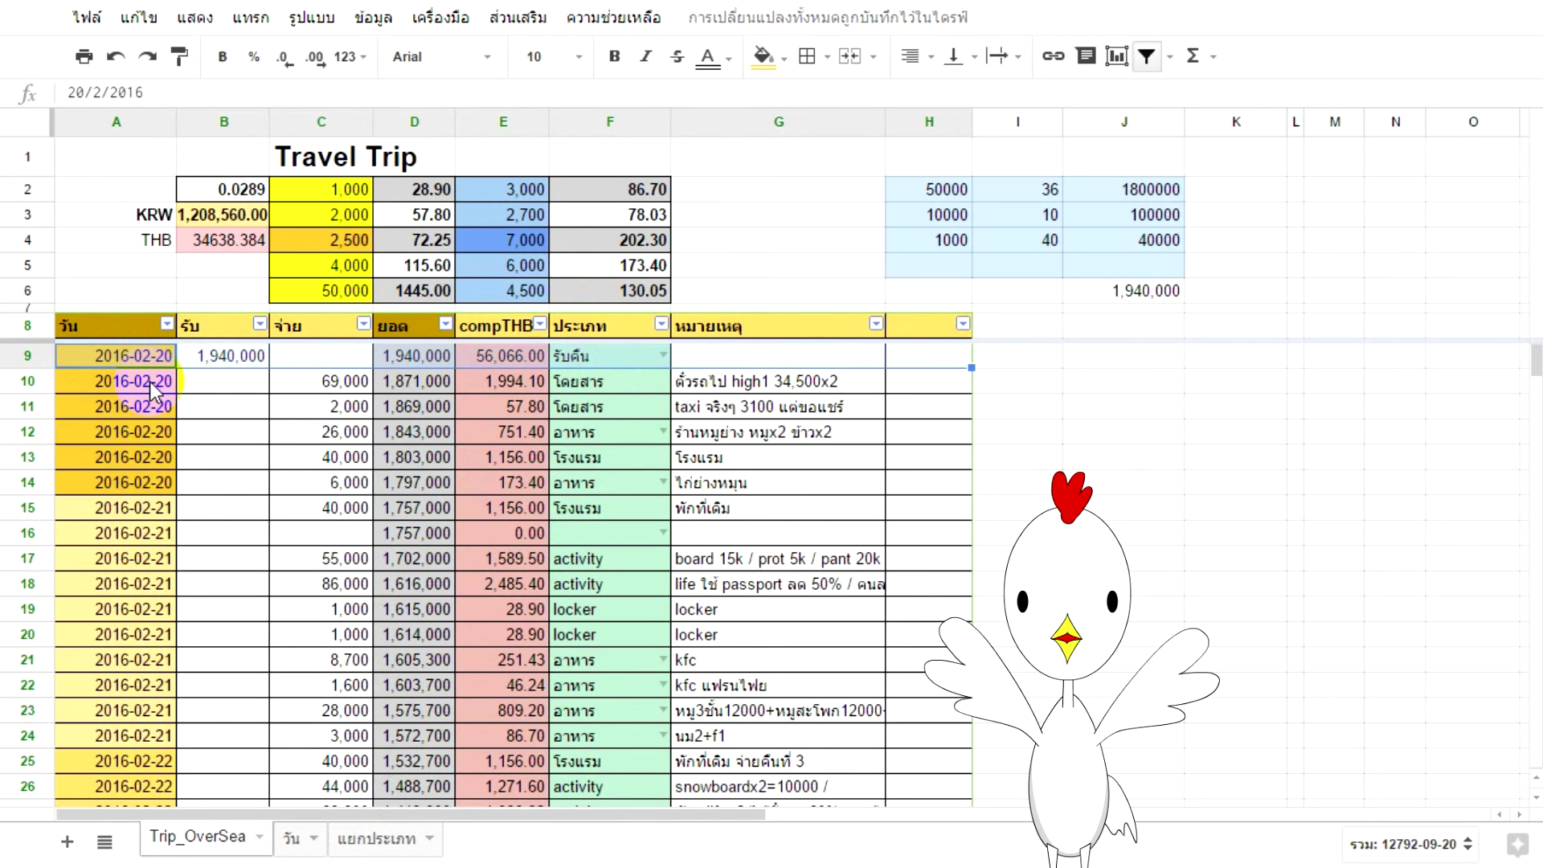
pyautogui.click(150, 381)
pyautogui.moveTo(192, 377); pyautogui.dragTo(966, 389)
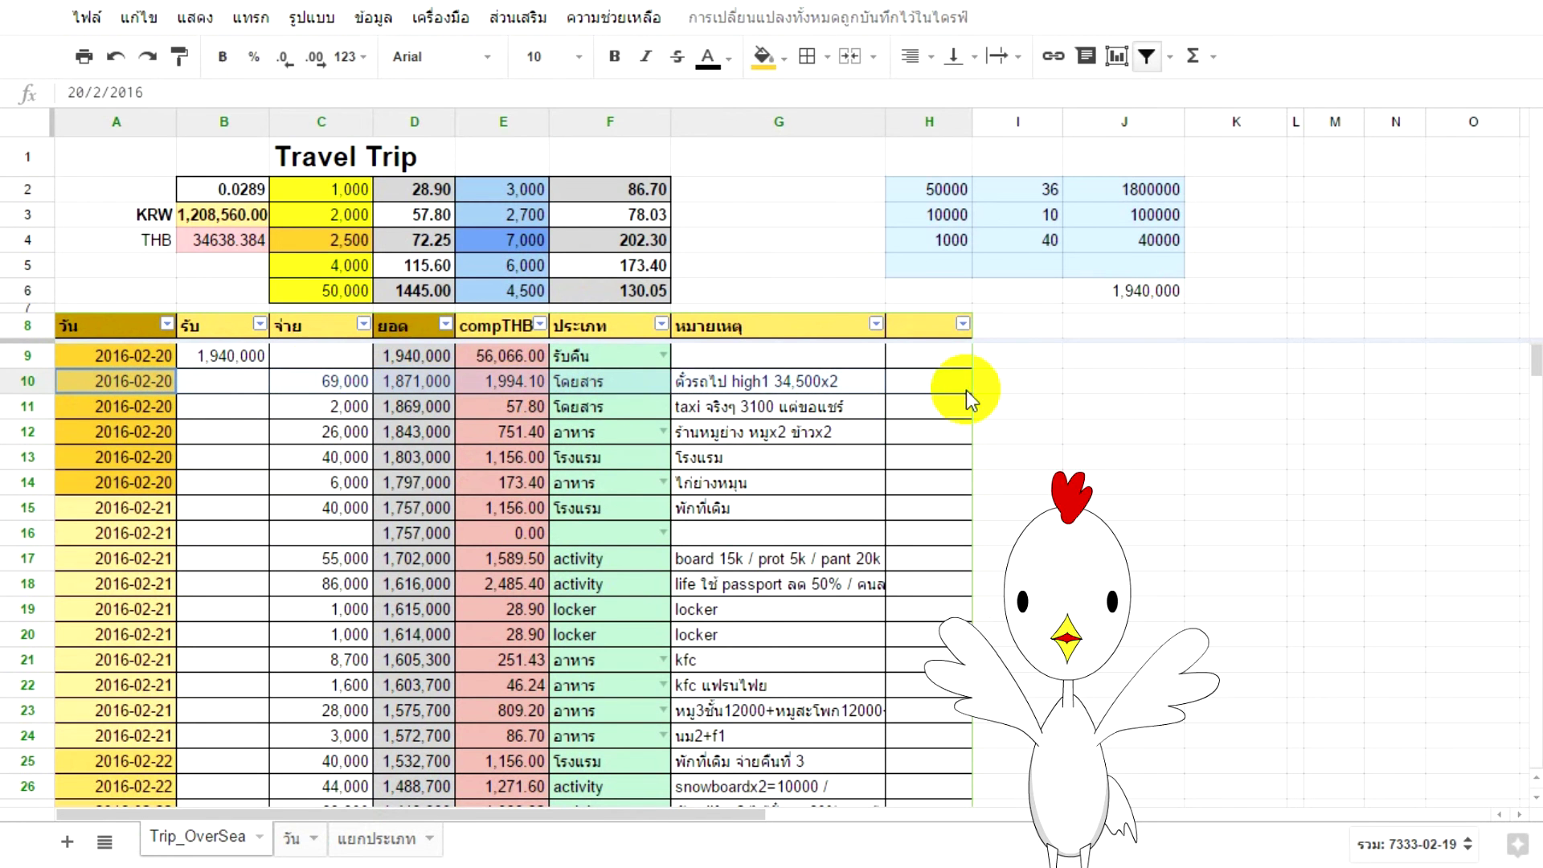
pyautogui.moveTo(225, 325); pyautogui.dragTo(218, 608)
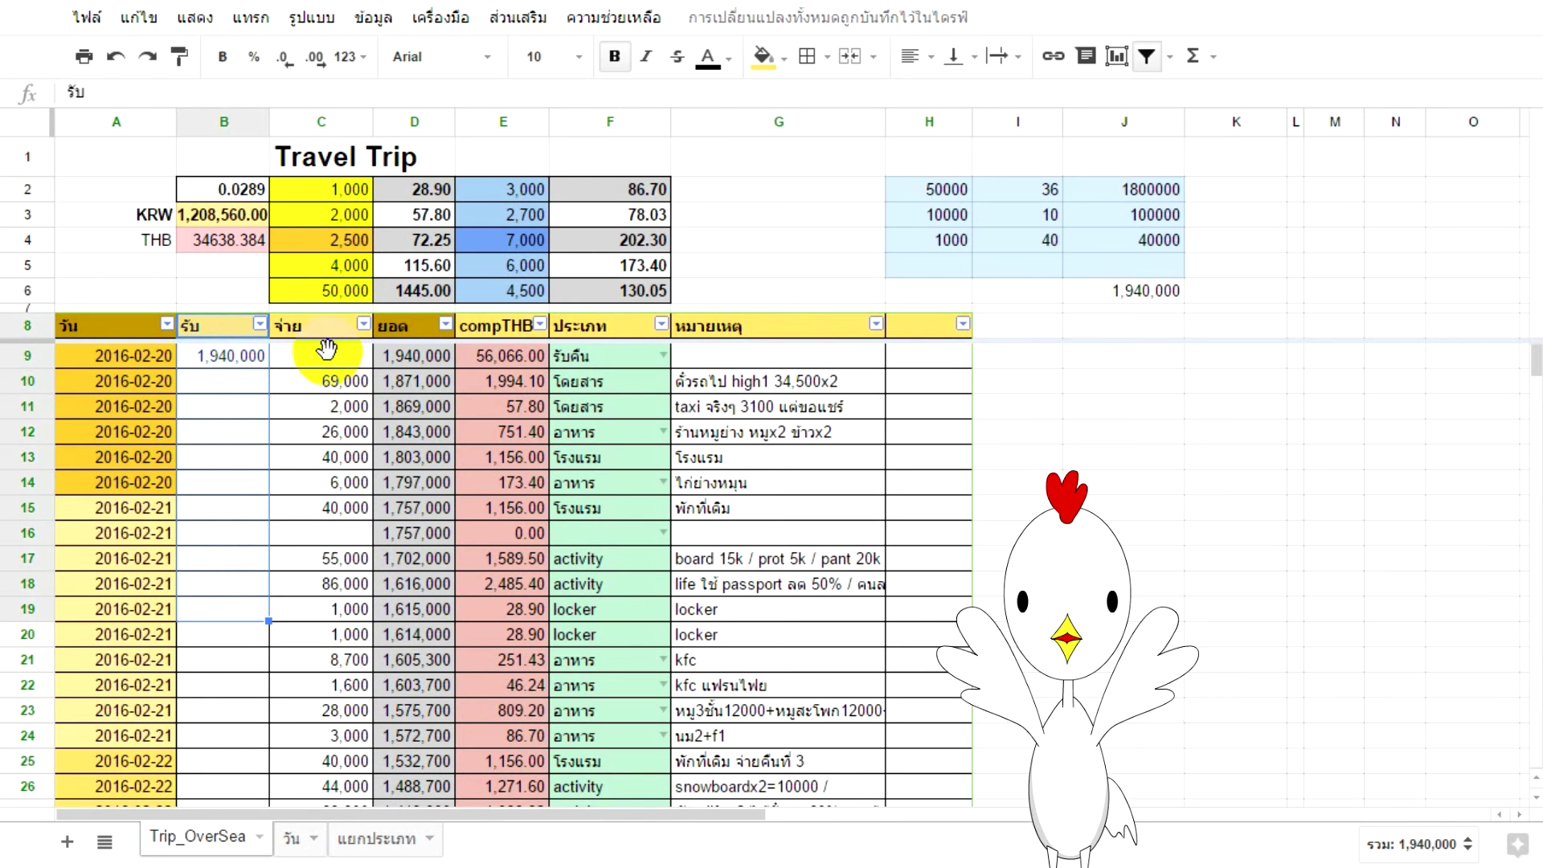
pyautogui.moveTo(320, 325); pyautogui.dragTo(316, 555)
pyautogui.click(423, 380)
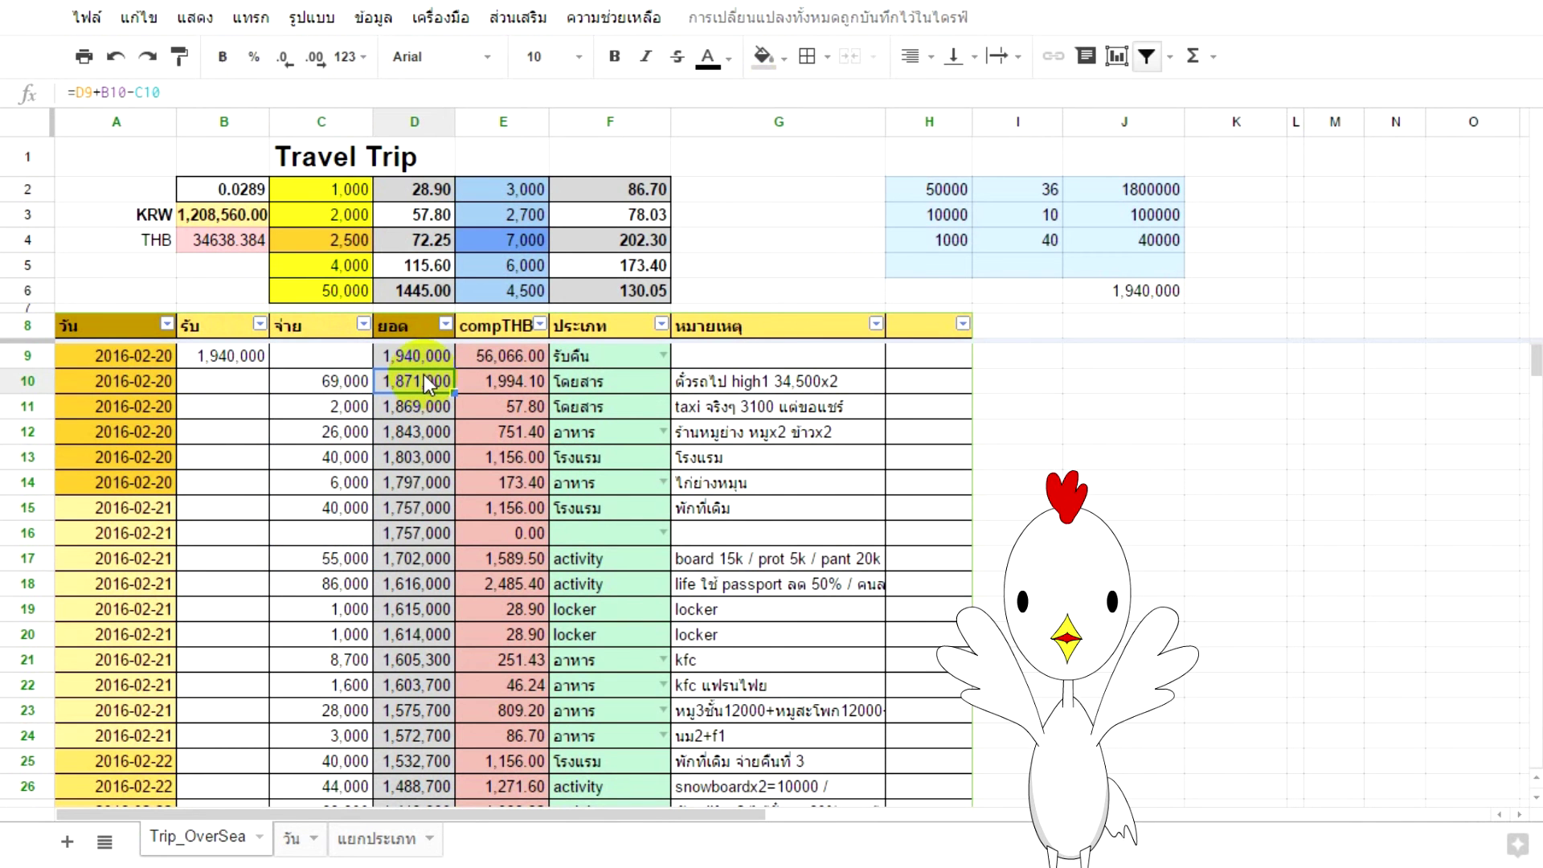
pyautogui.doubleClick(422, 379)
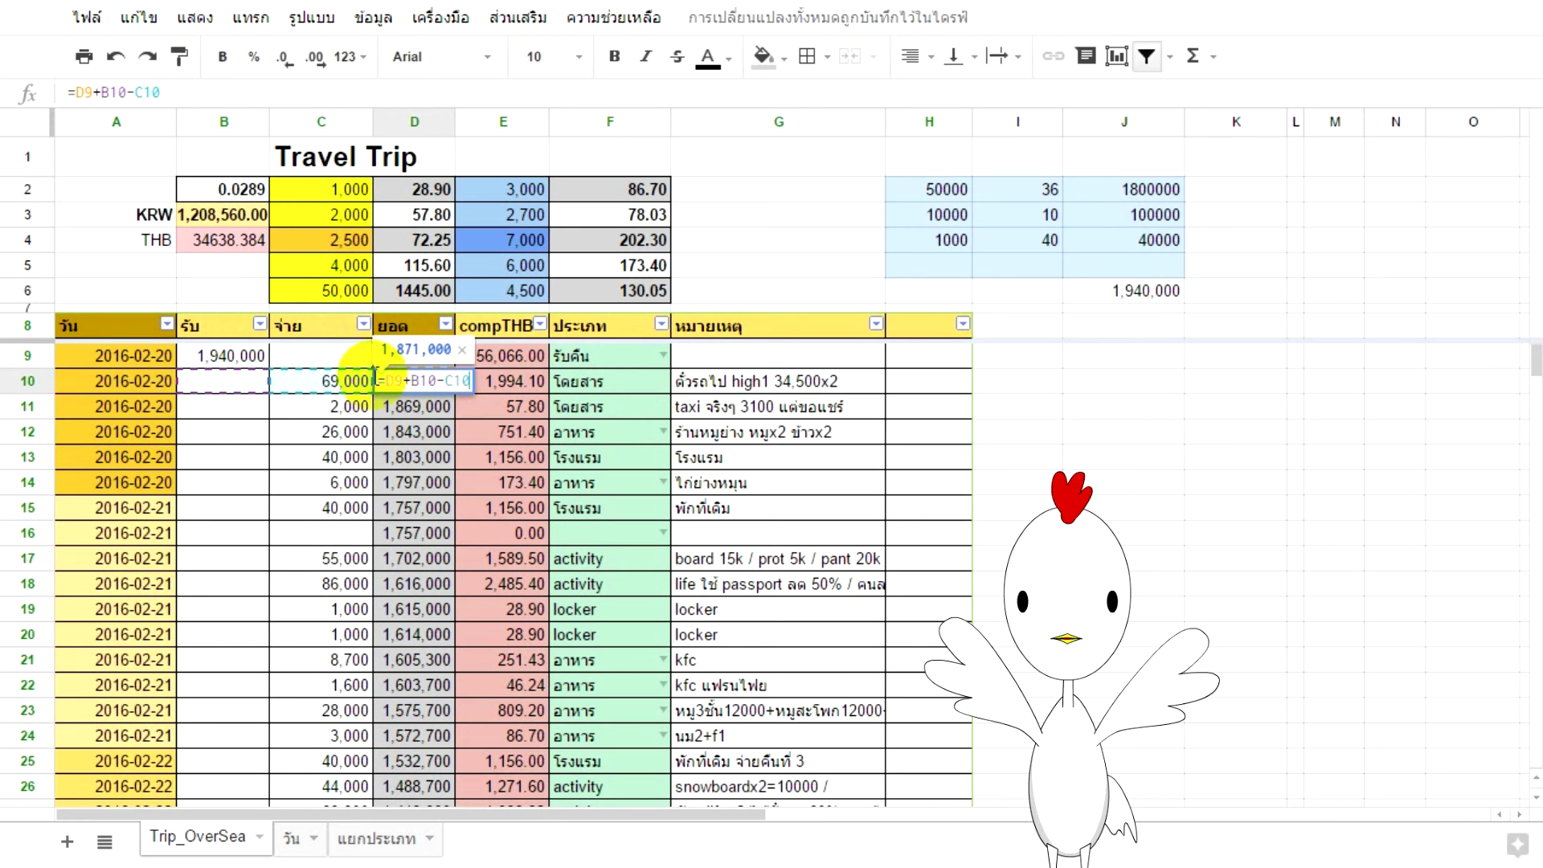
pyautogui.press('Escape')
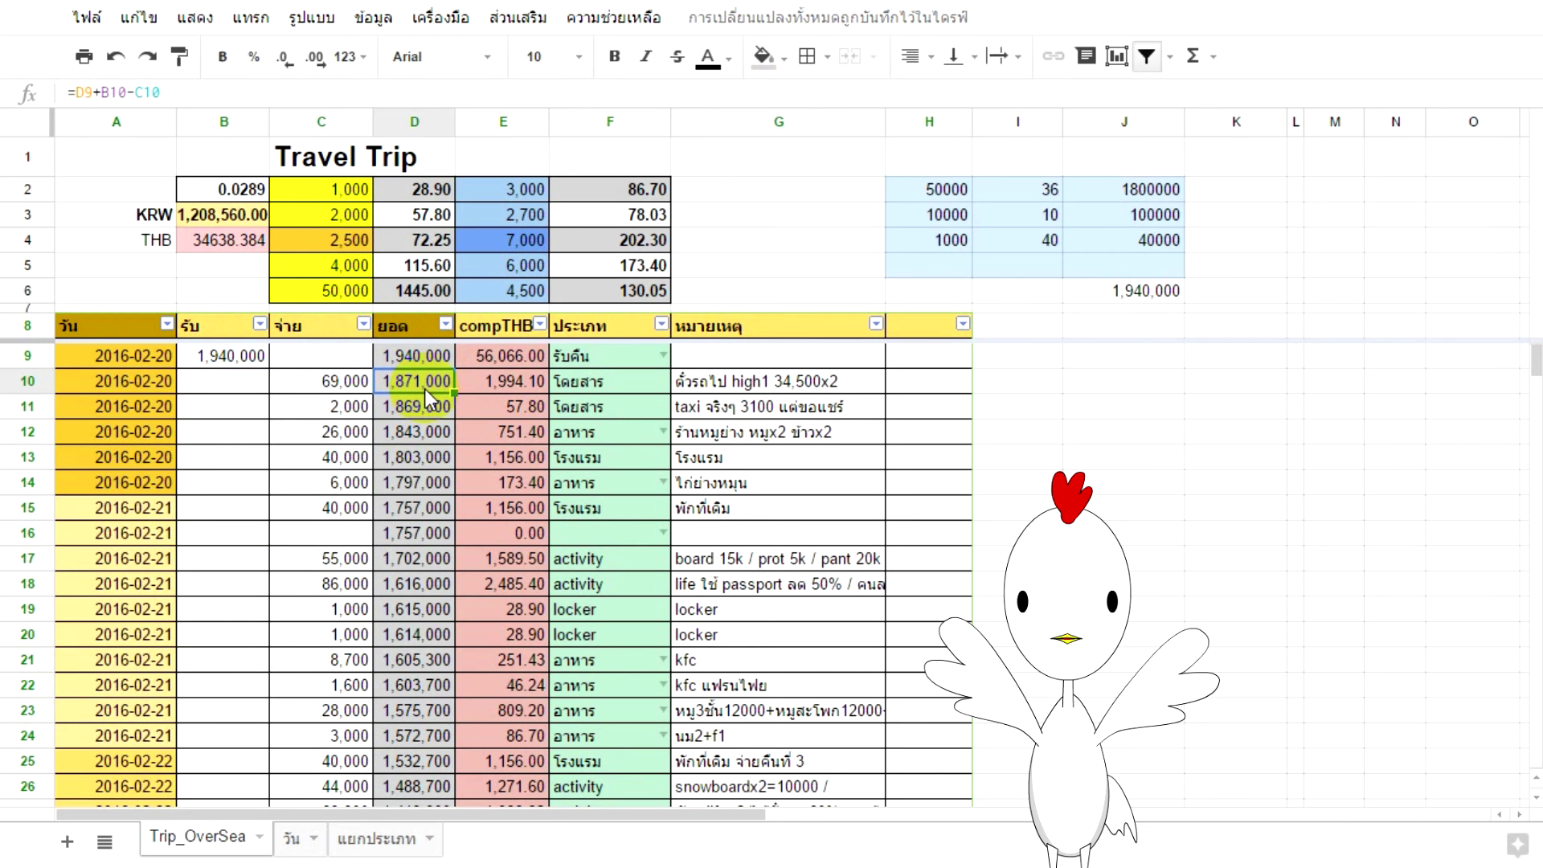
pyautogui.click(509, 383)
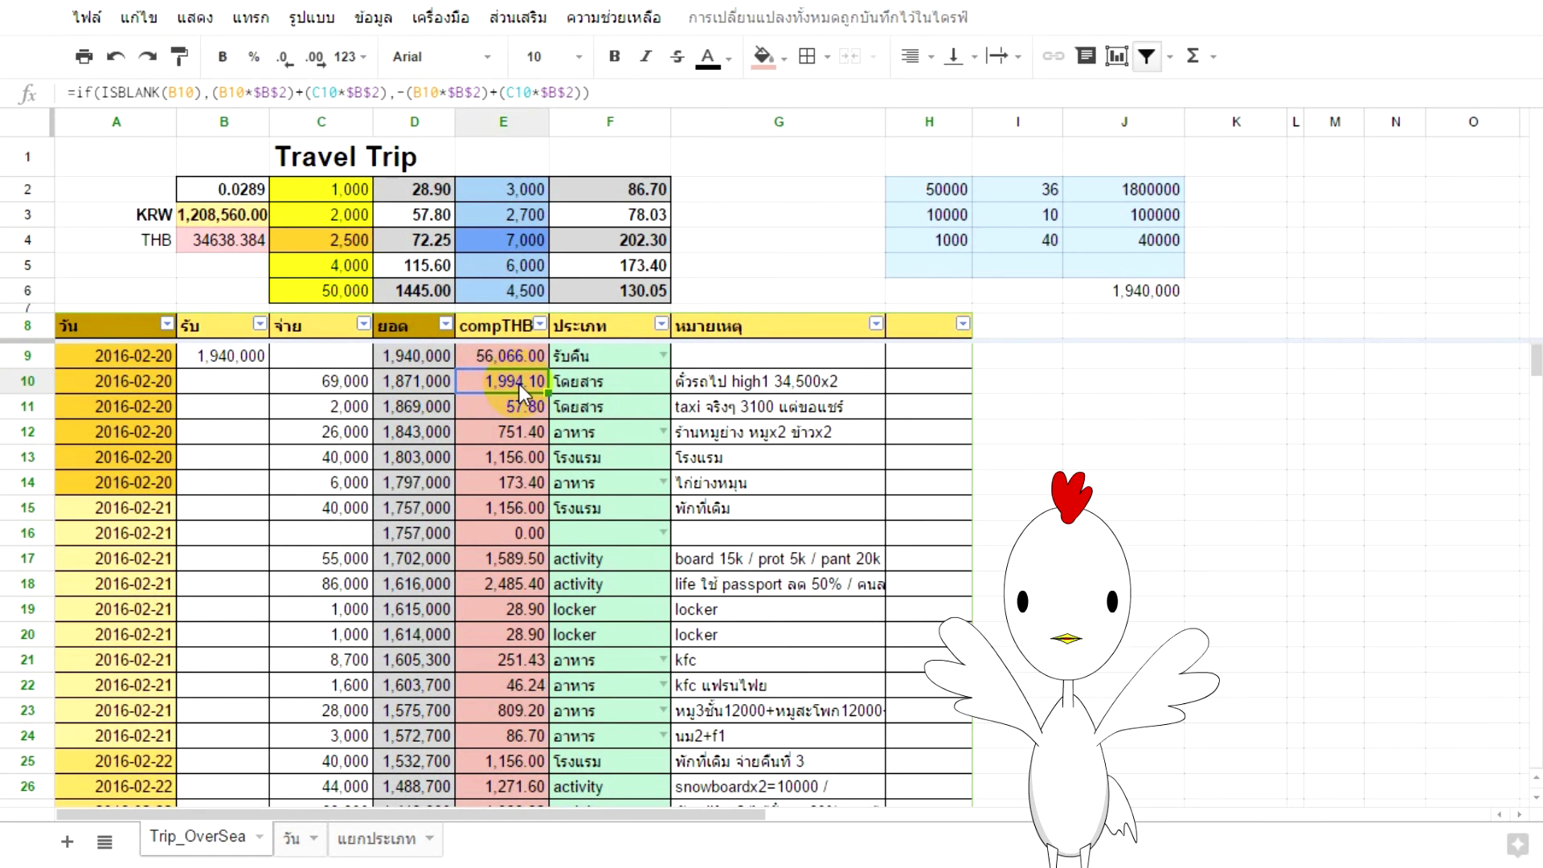
pyautogui.click(224, 187)
pyautogui.click(500, 359)
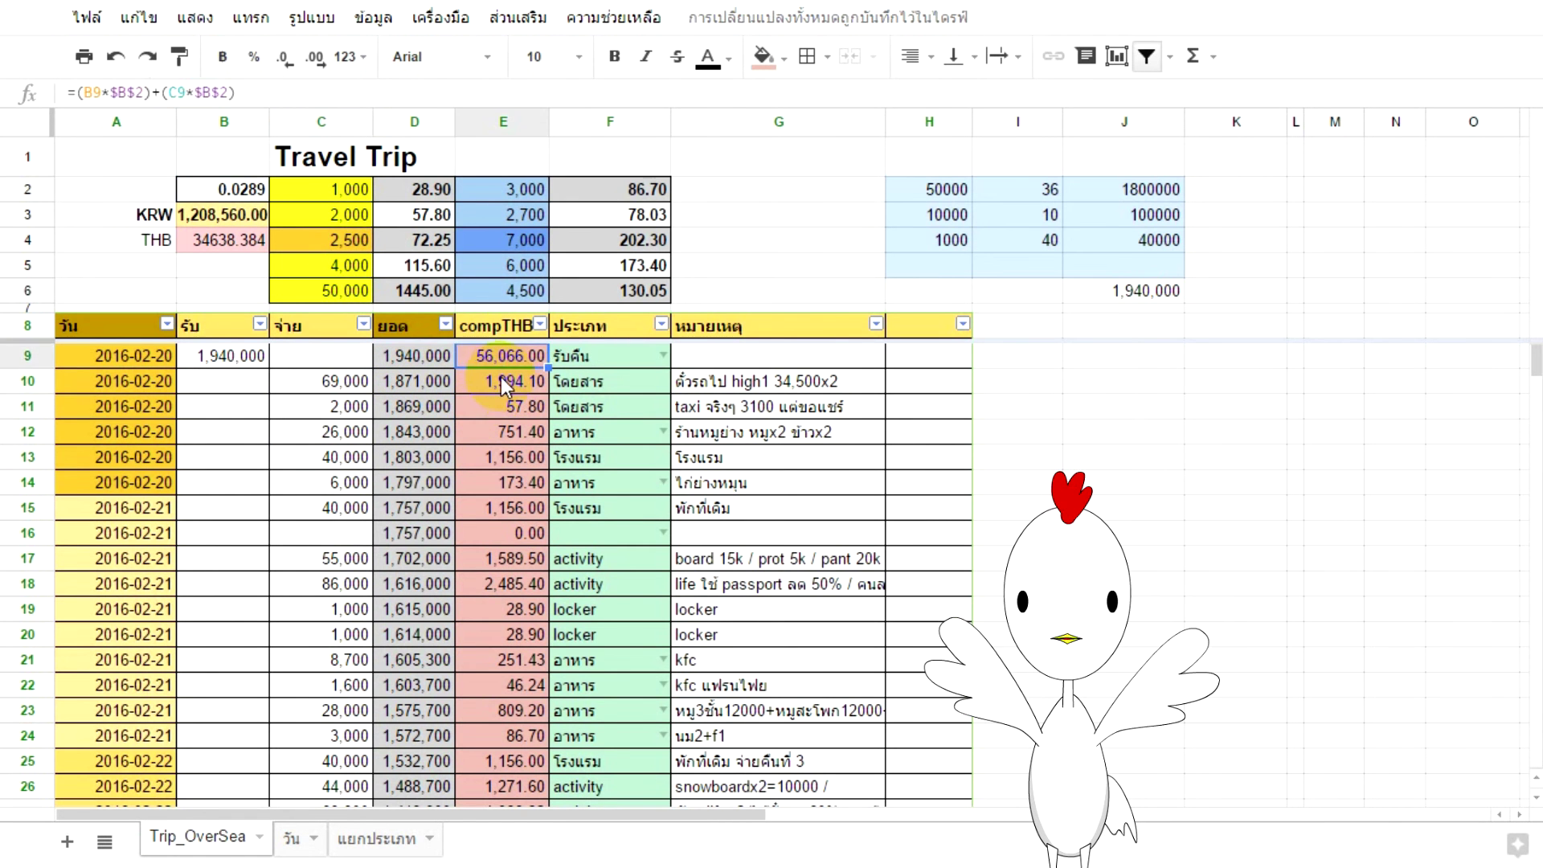
pyautogui.click(502, 379)
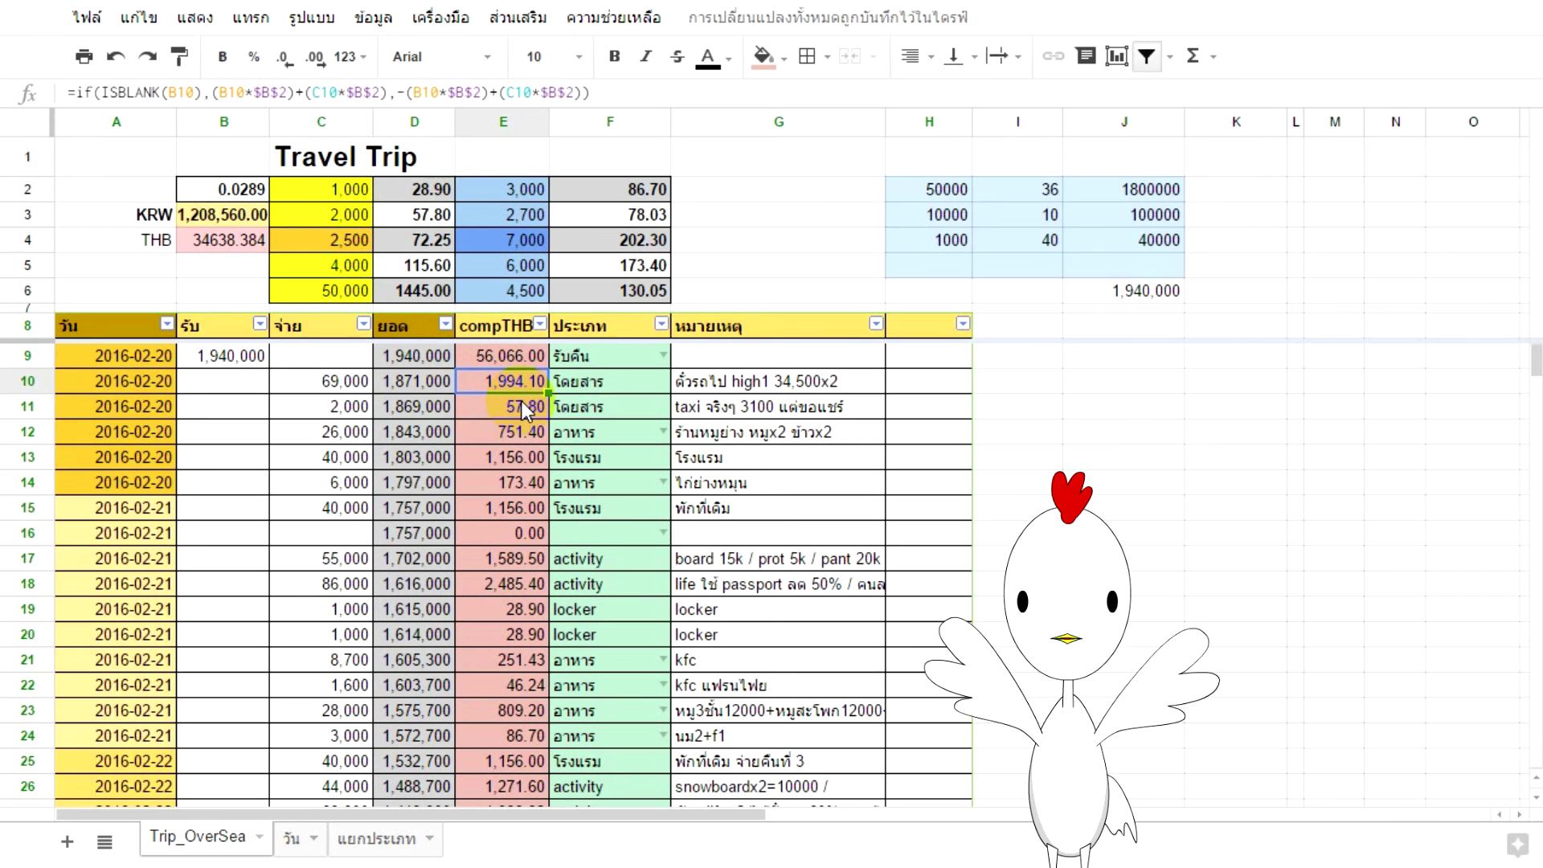
pyautogui.click(659, 387)
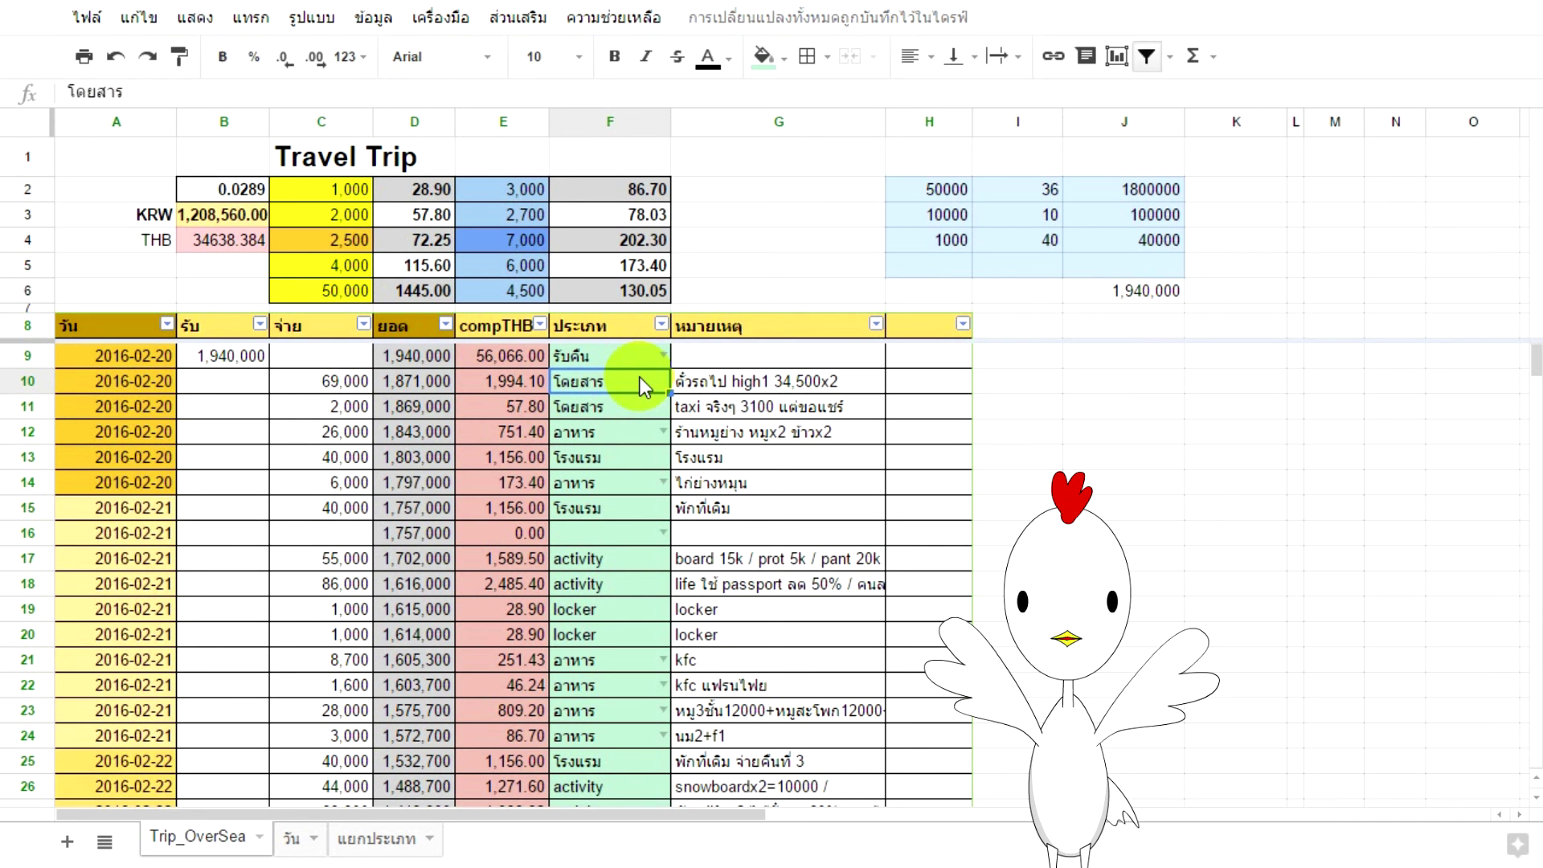
pyautogui.click(697, 392)
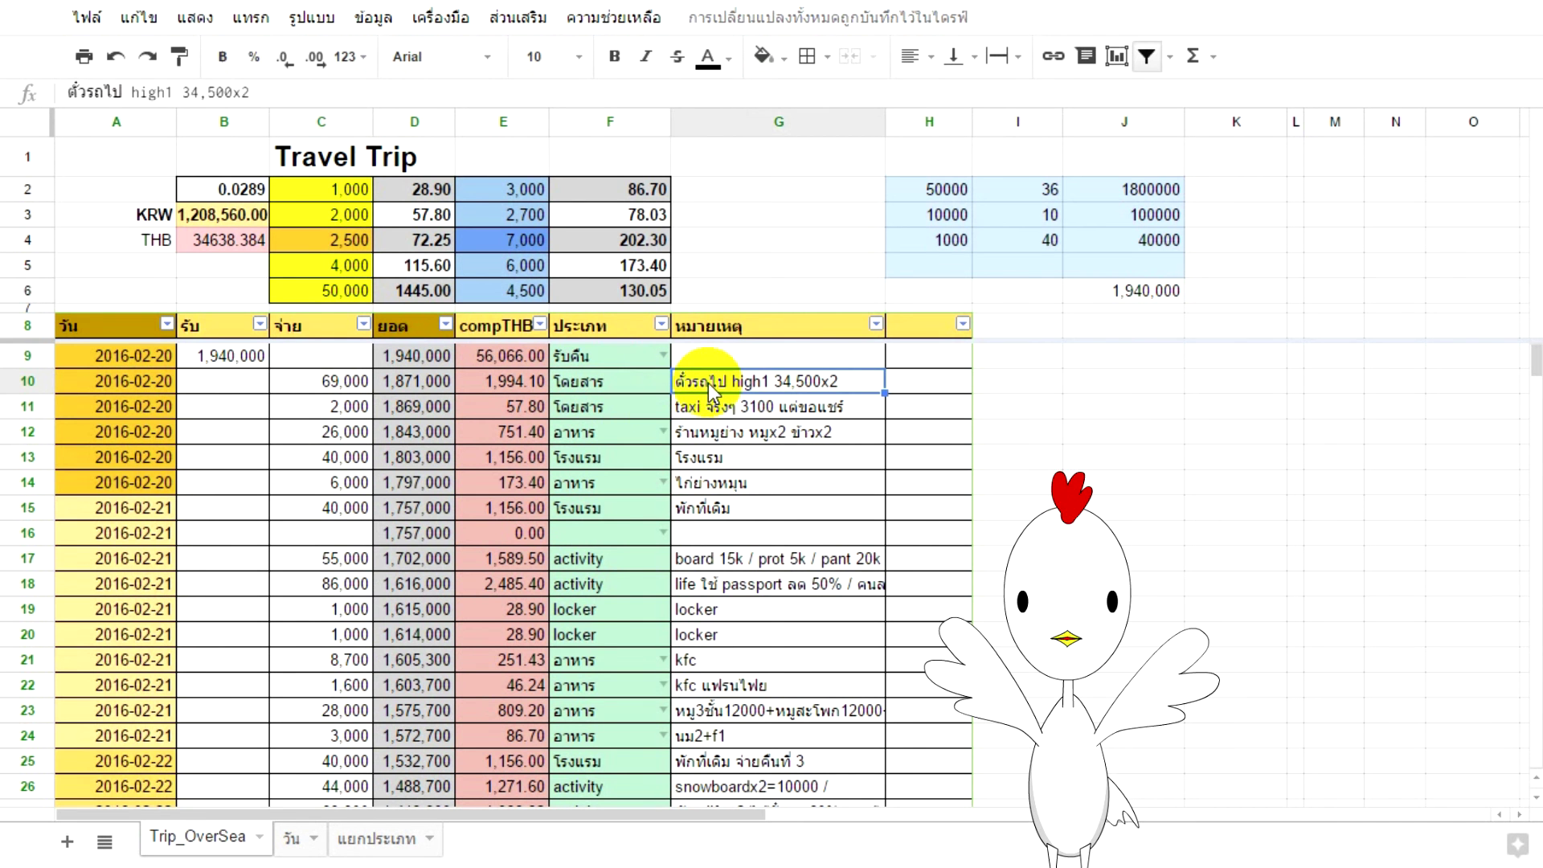
# - Delete the วัน sheet and confirm the deletion, leaving only Trip_OverSea
pyautogui.click(286, 839)
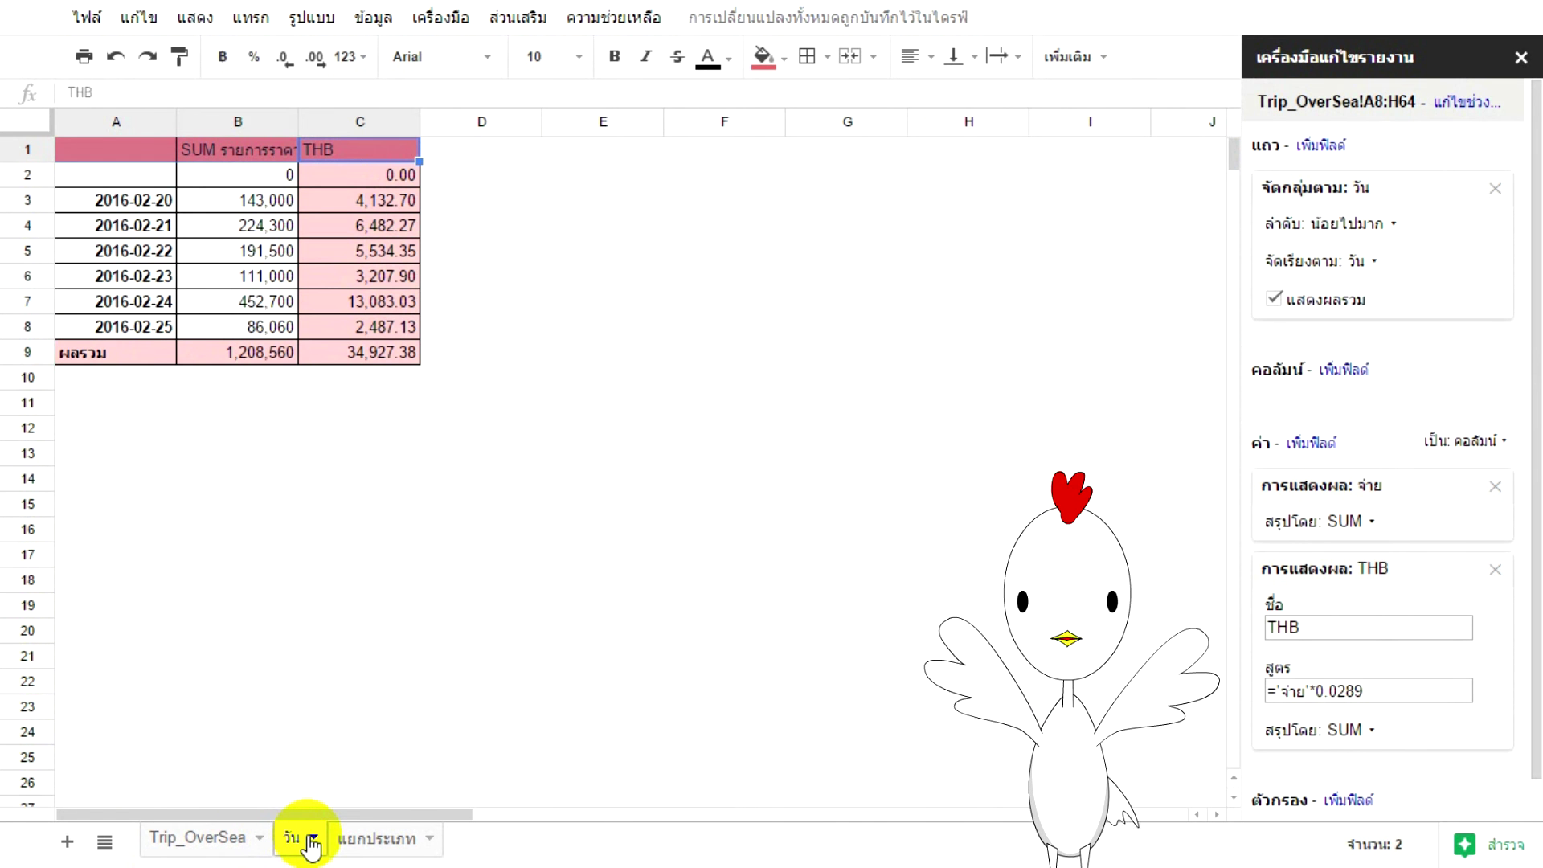
pyautogui.click(312, 840)
pyautogui.click(357, 477)
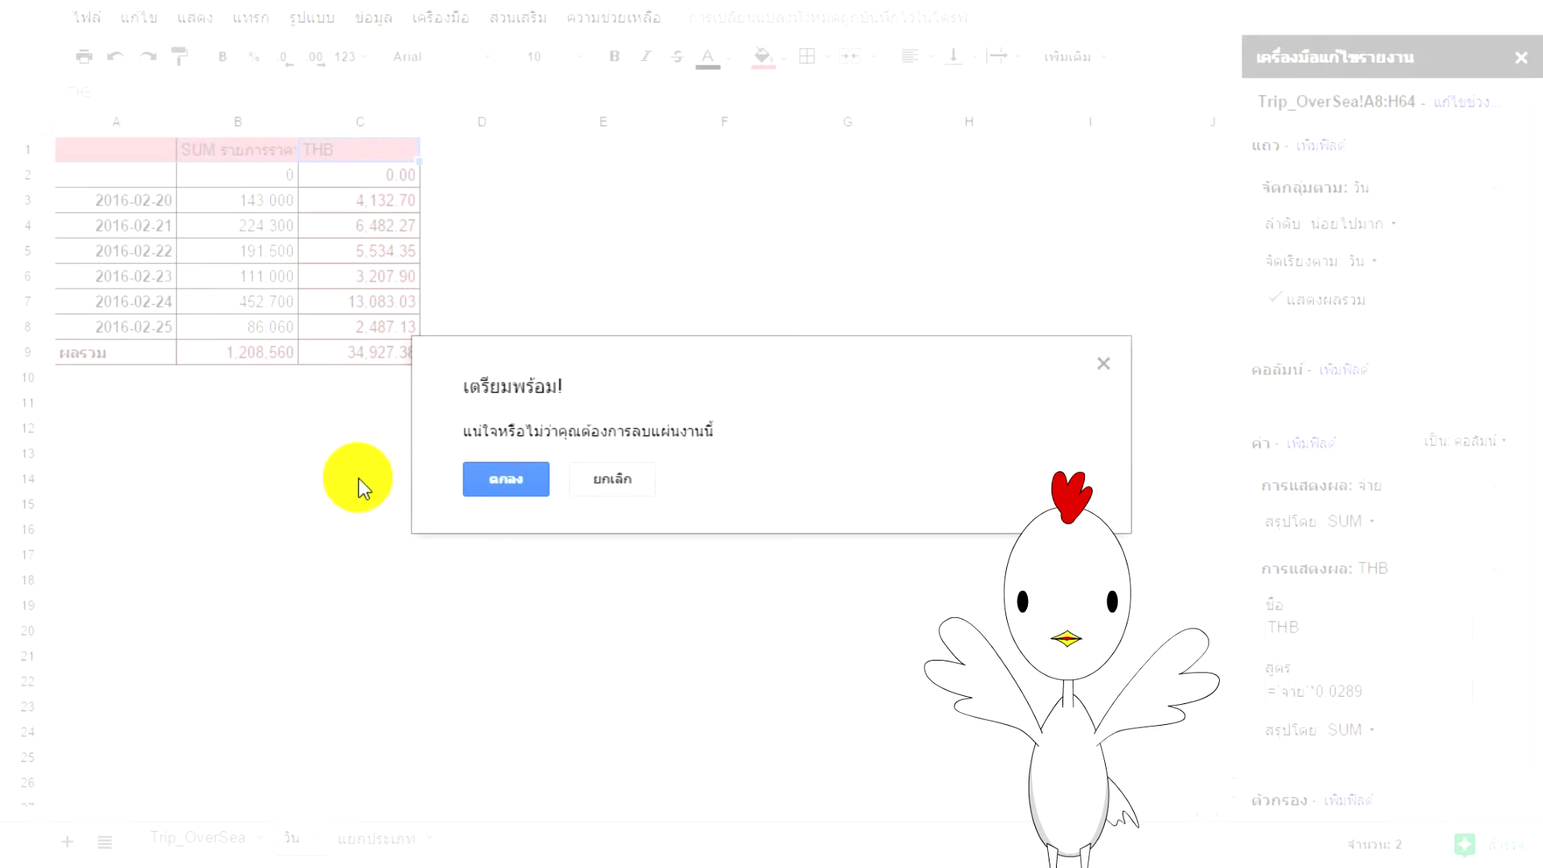
pyautogui.click(487, 487)
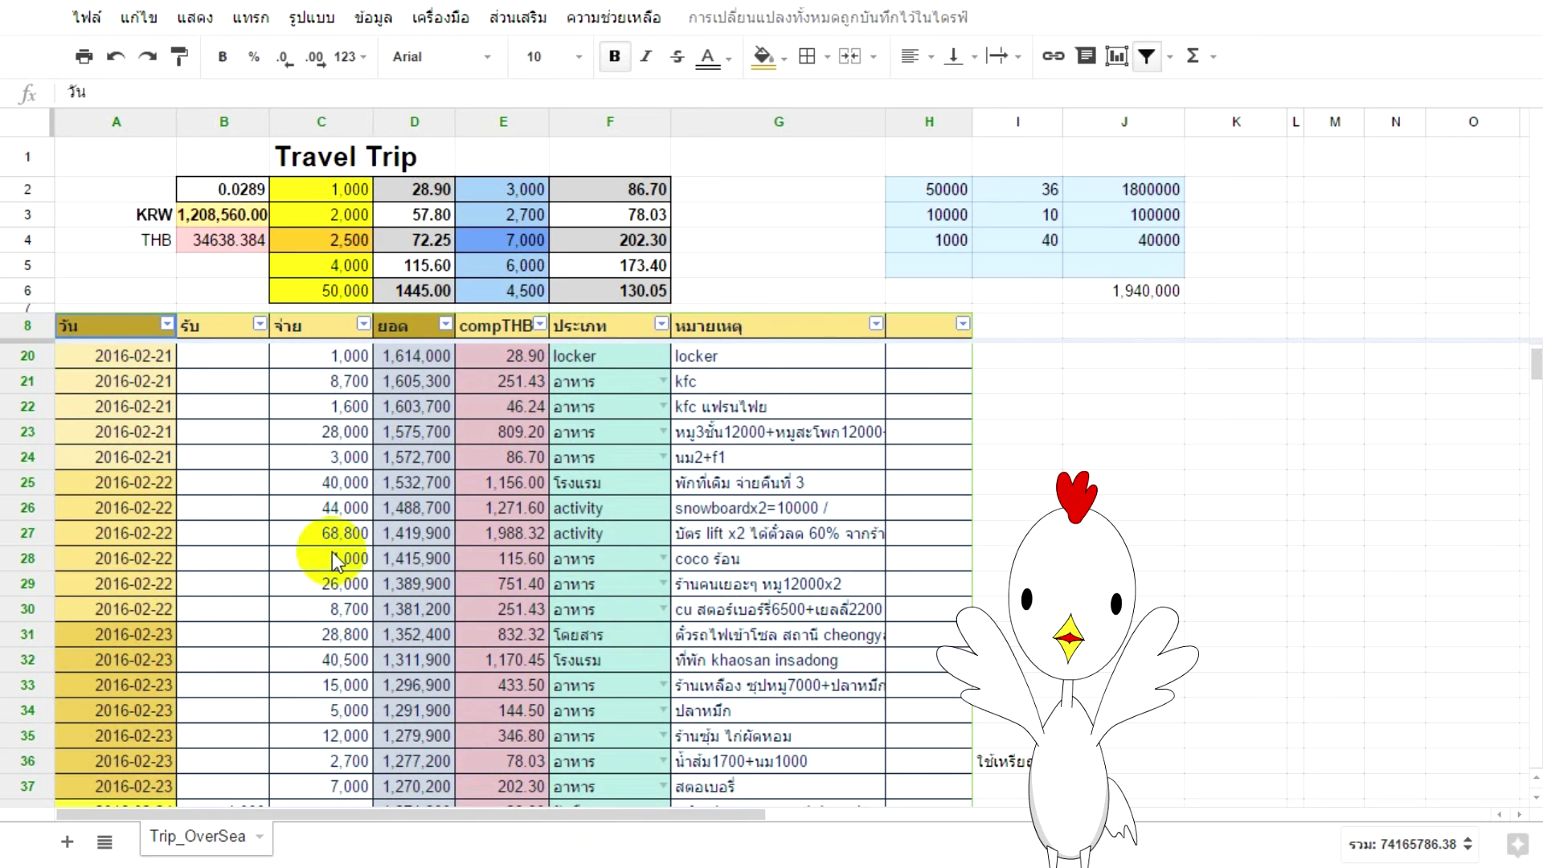
# - Insert a new pivot table sheet from the travel data and rename its tab วัน
pyautogui.click(372, 18)
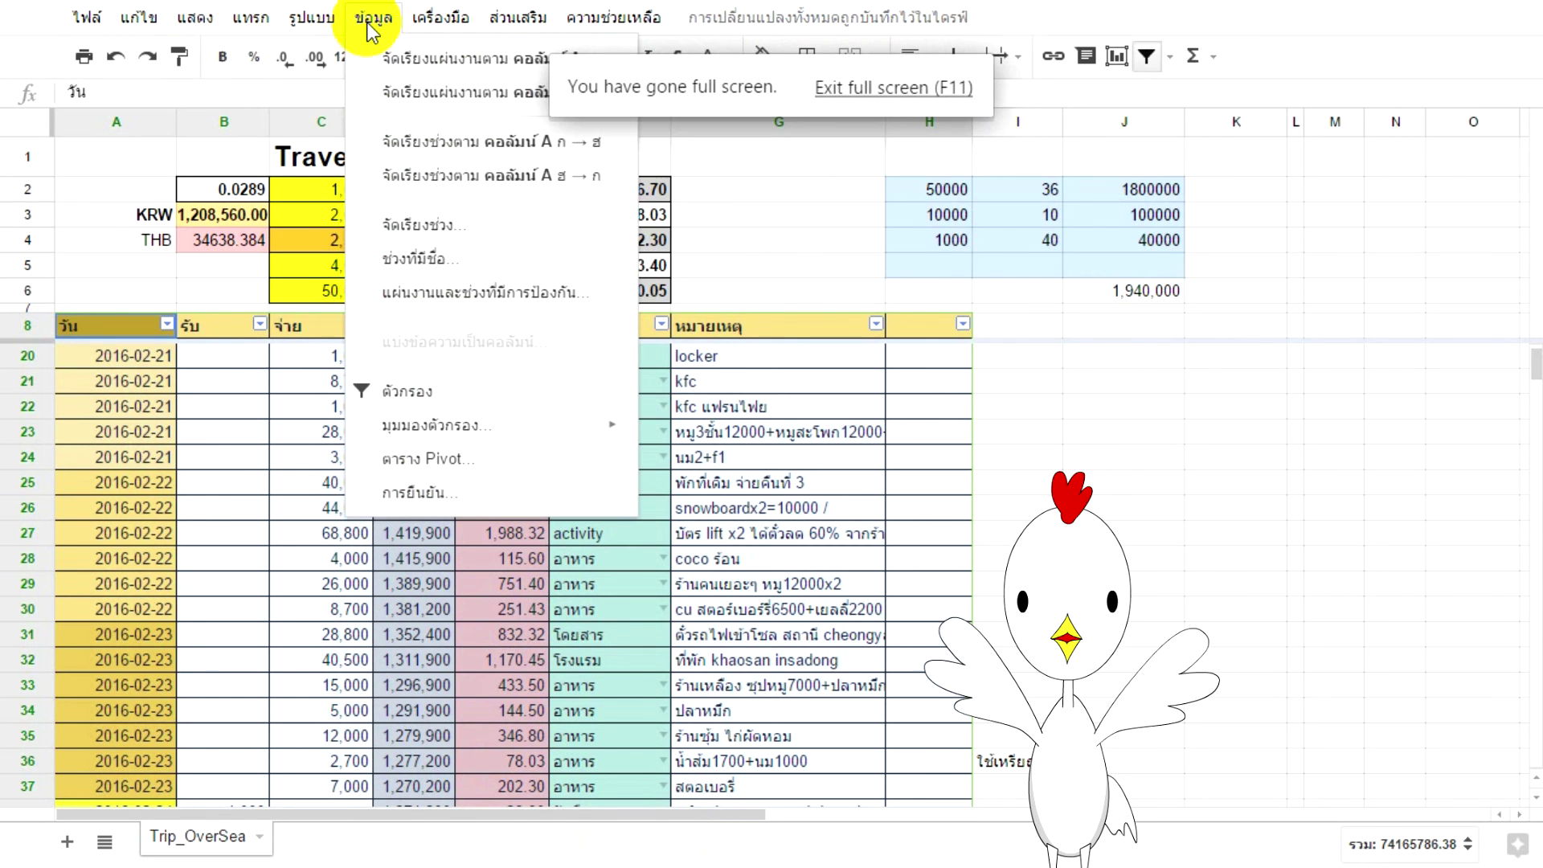
pyautogui.click(482, 459)
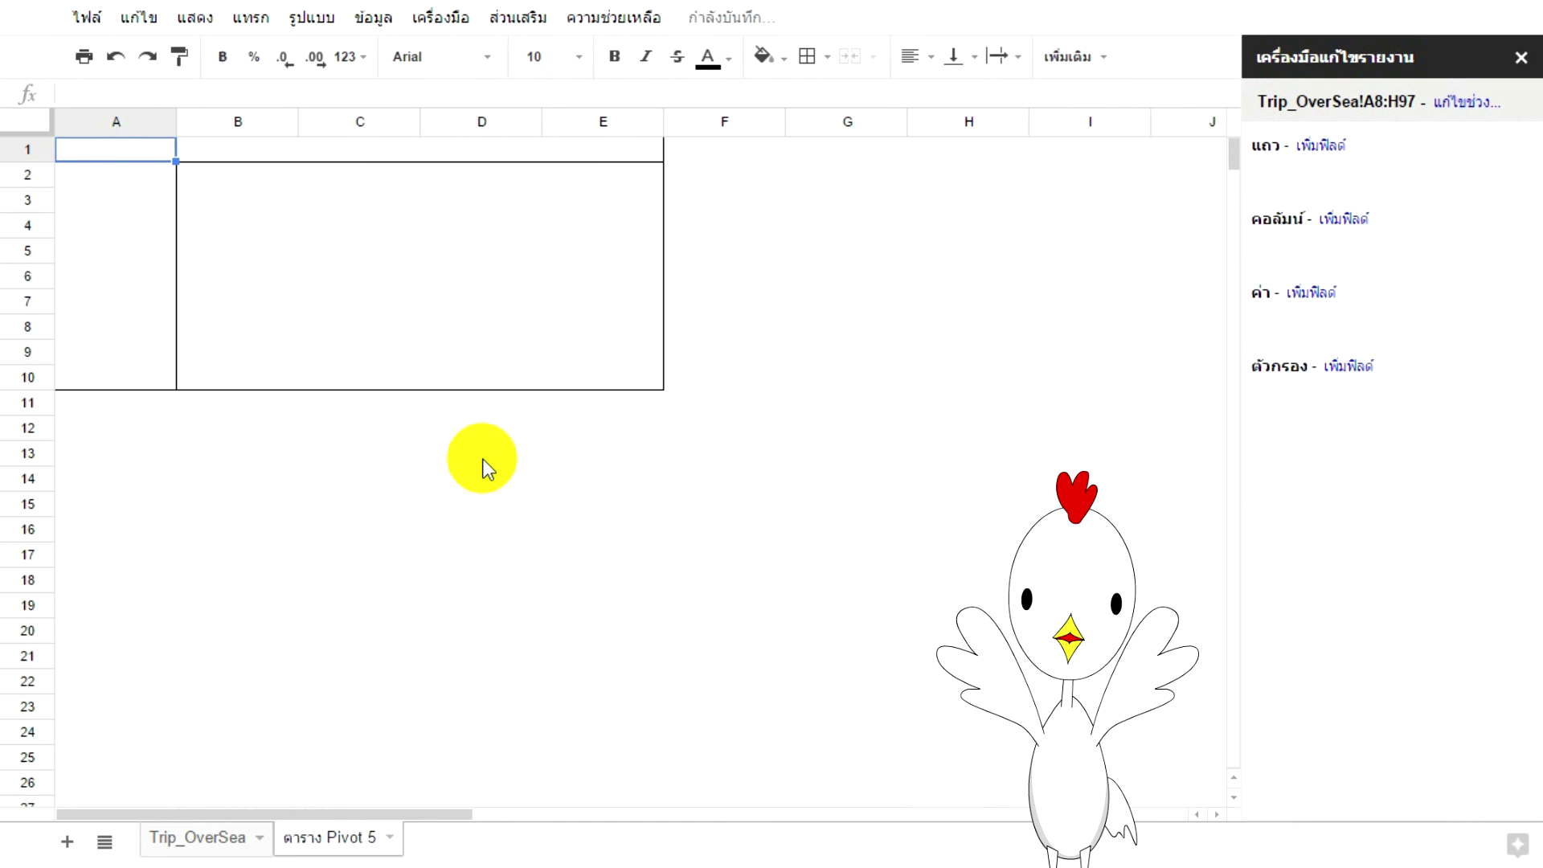
pyautogui.doubleClick(363, 838)
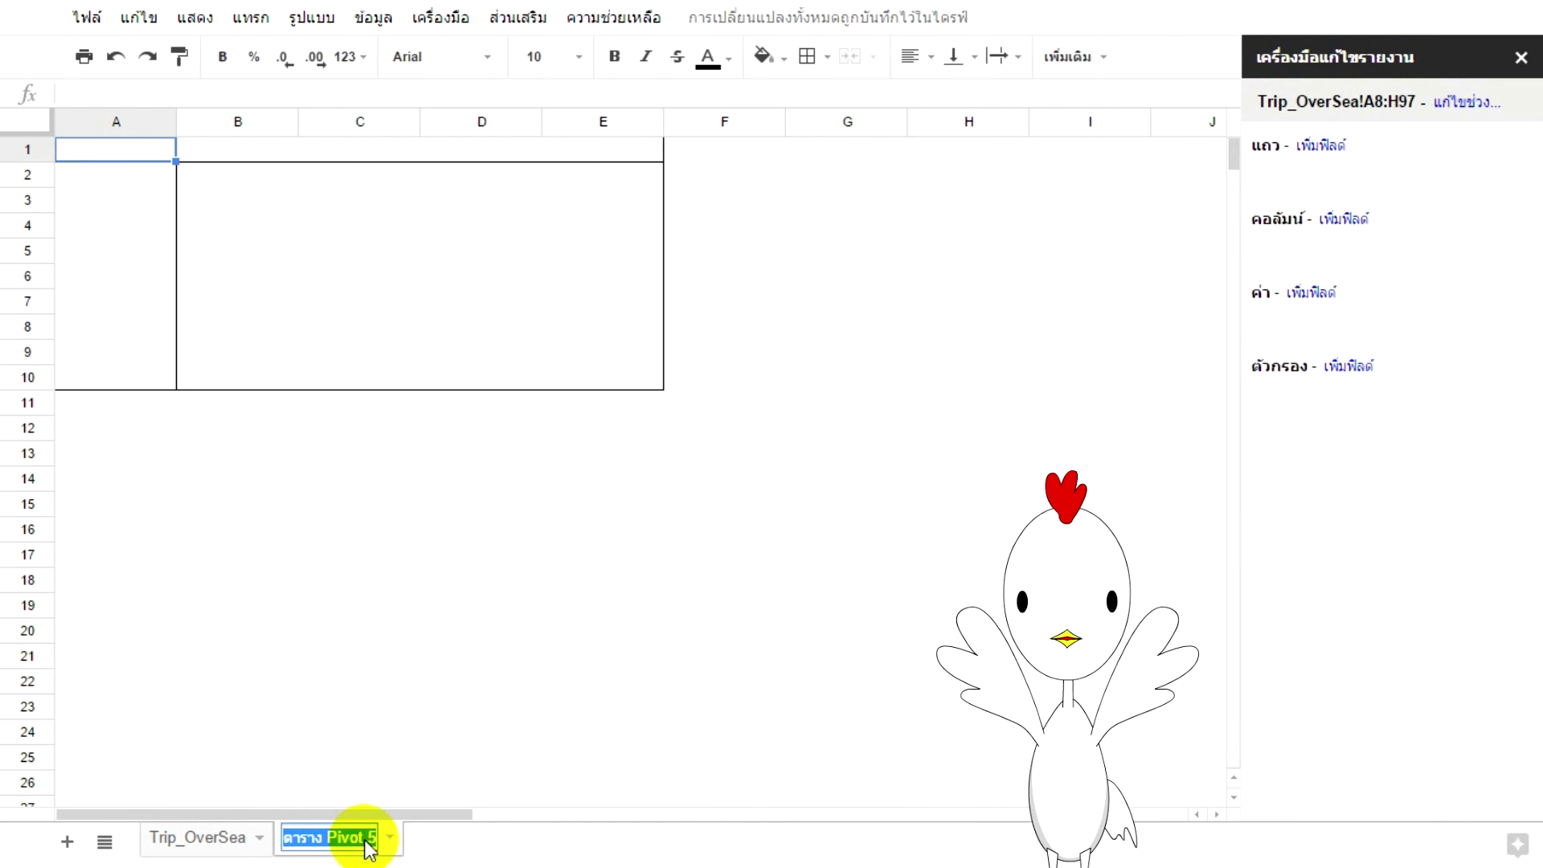
pyautogui.press('BackSpace')
pyautogui.write('วัน')
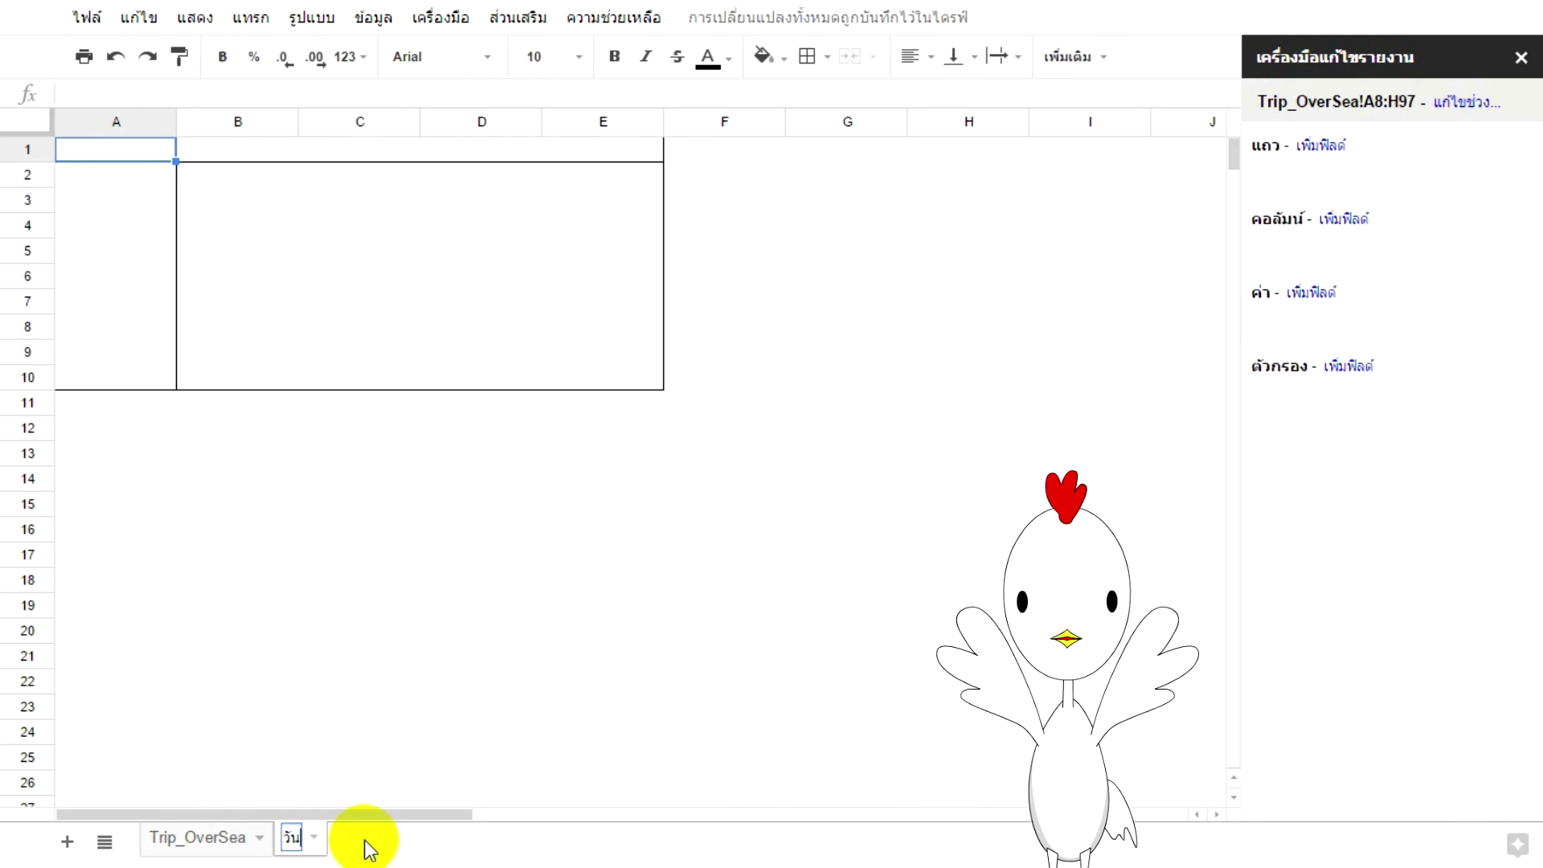
pyautogui.press('Return')
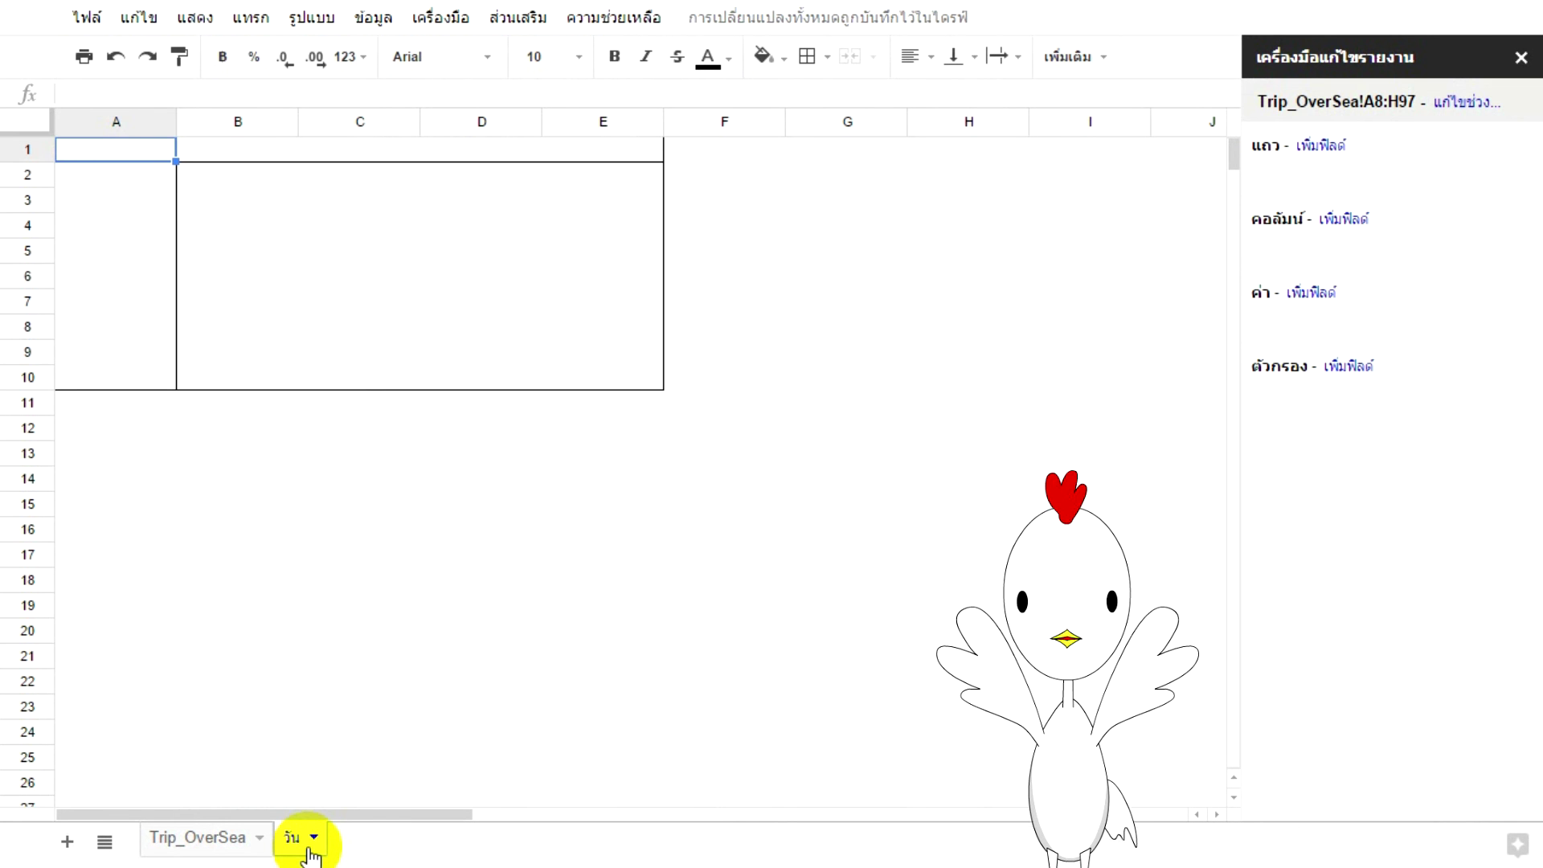
# - Set the pivot rows to วัน and the values to SUM of จ่าย, then add a calculated field
pyautogui.click(1319, 153)
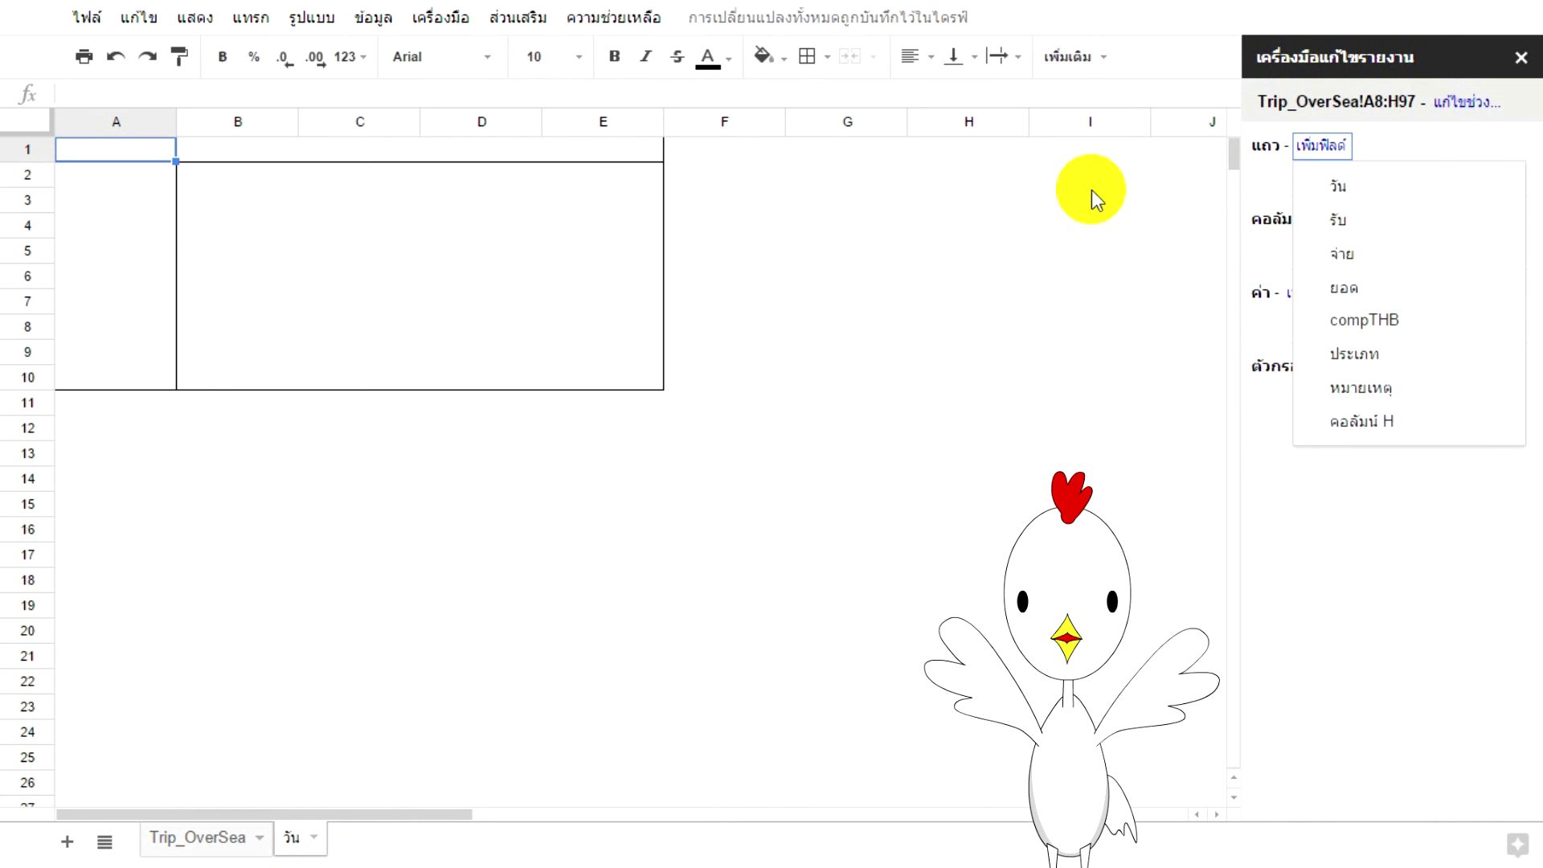
pyautogui.click(1337, 188)
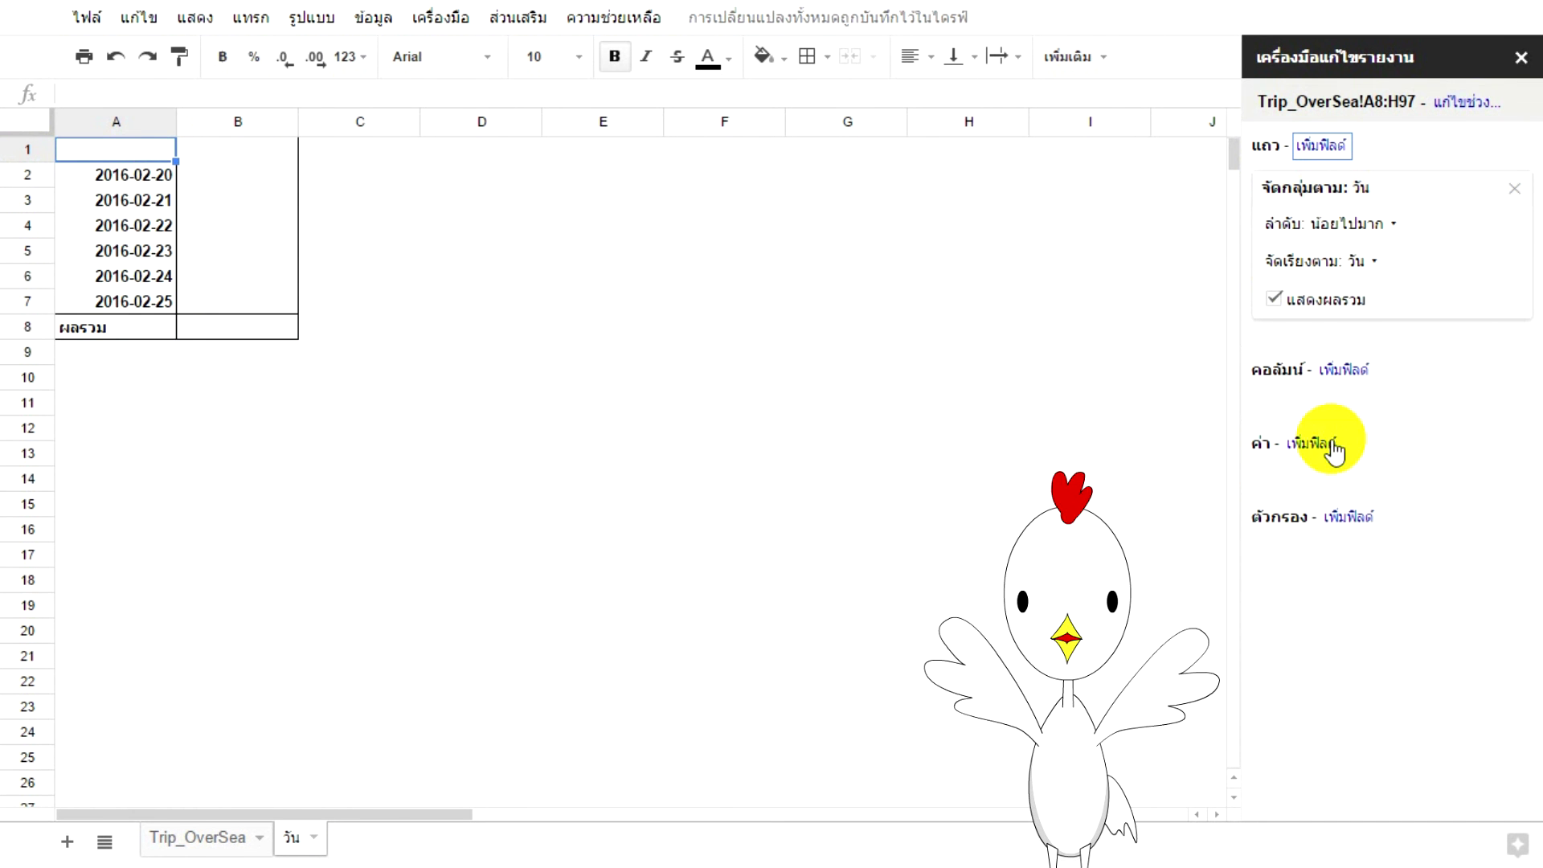
pyautogui.click(1298, 445)
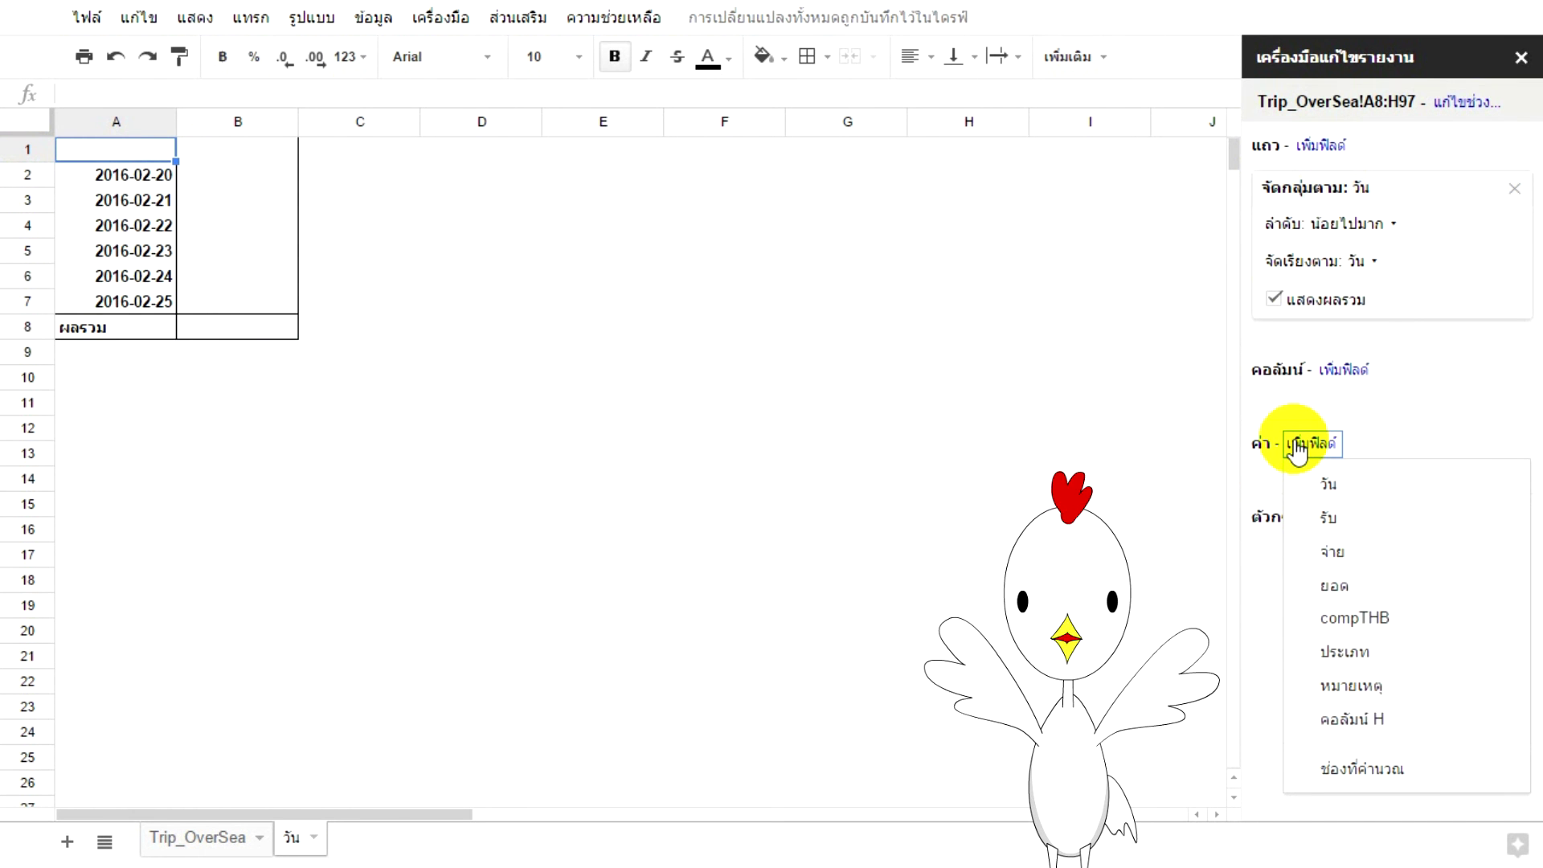
pyautogui.click(1325, 553)
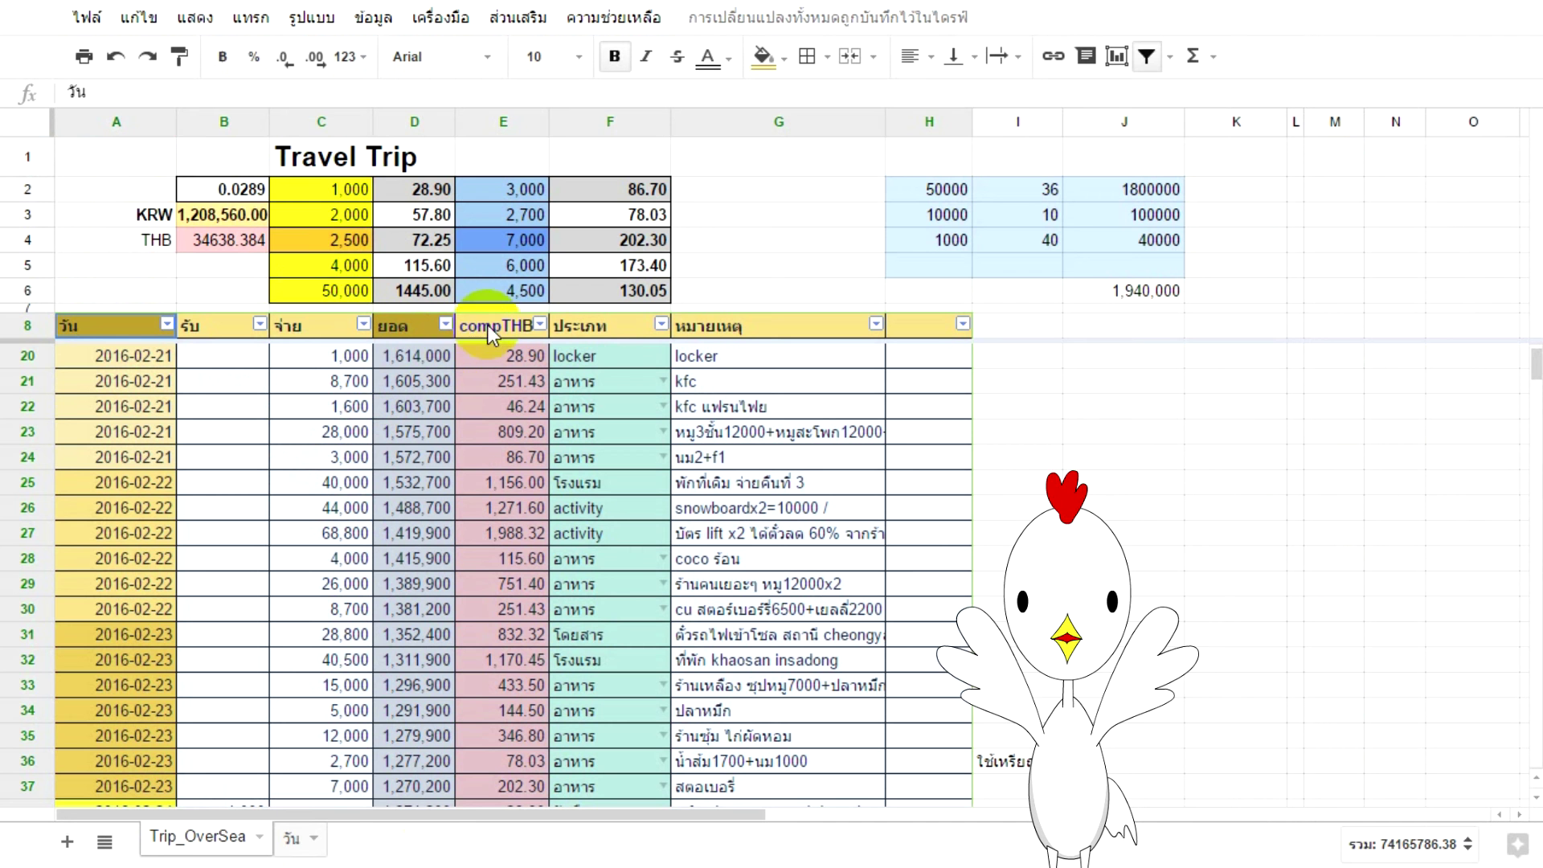
pyautogui.click(297, 839)
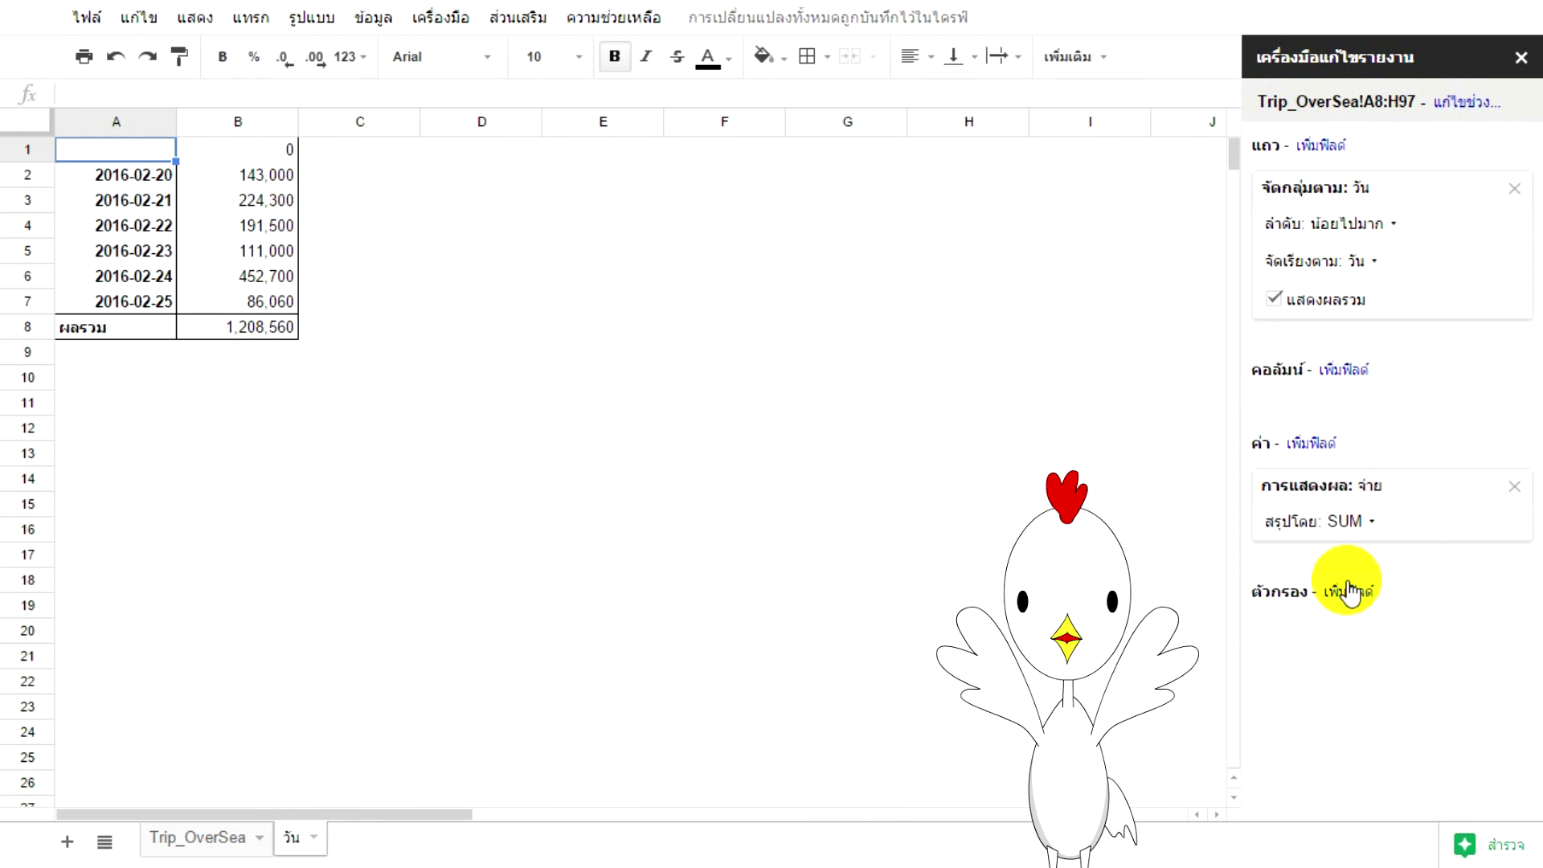
pyautogui.click(1322, 445)
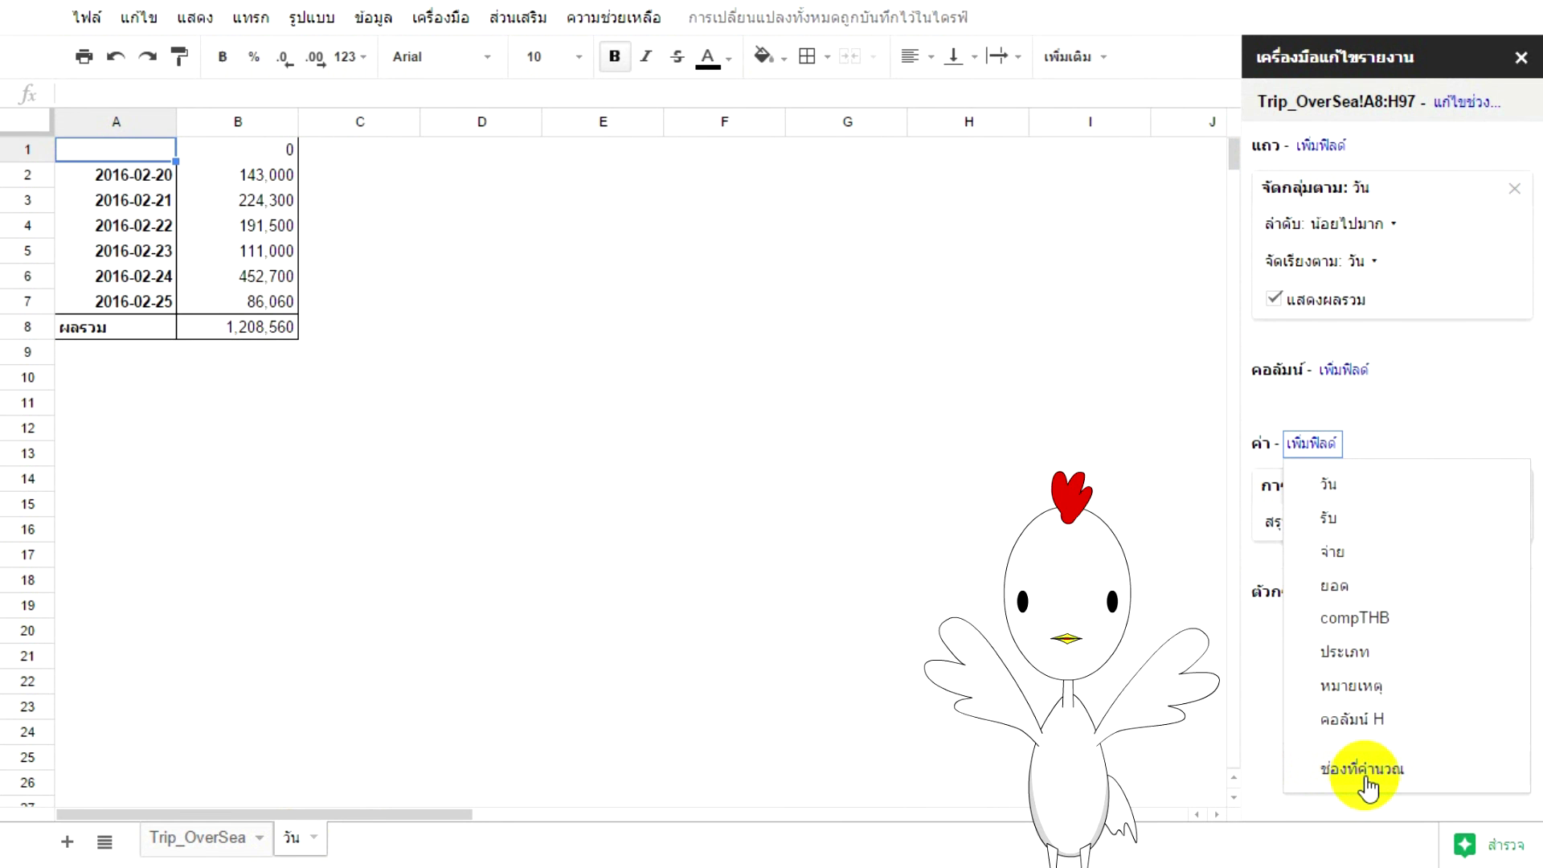
pyautogui.click(1364, 773)
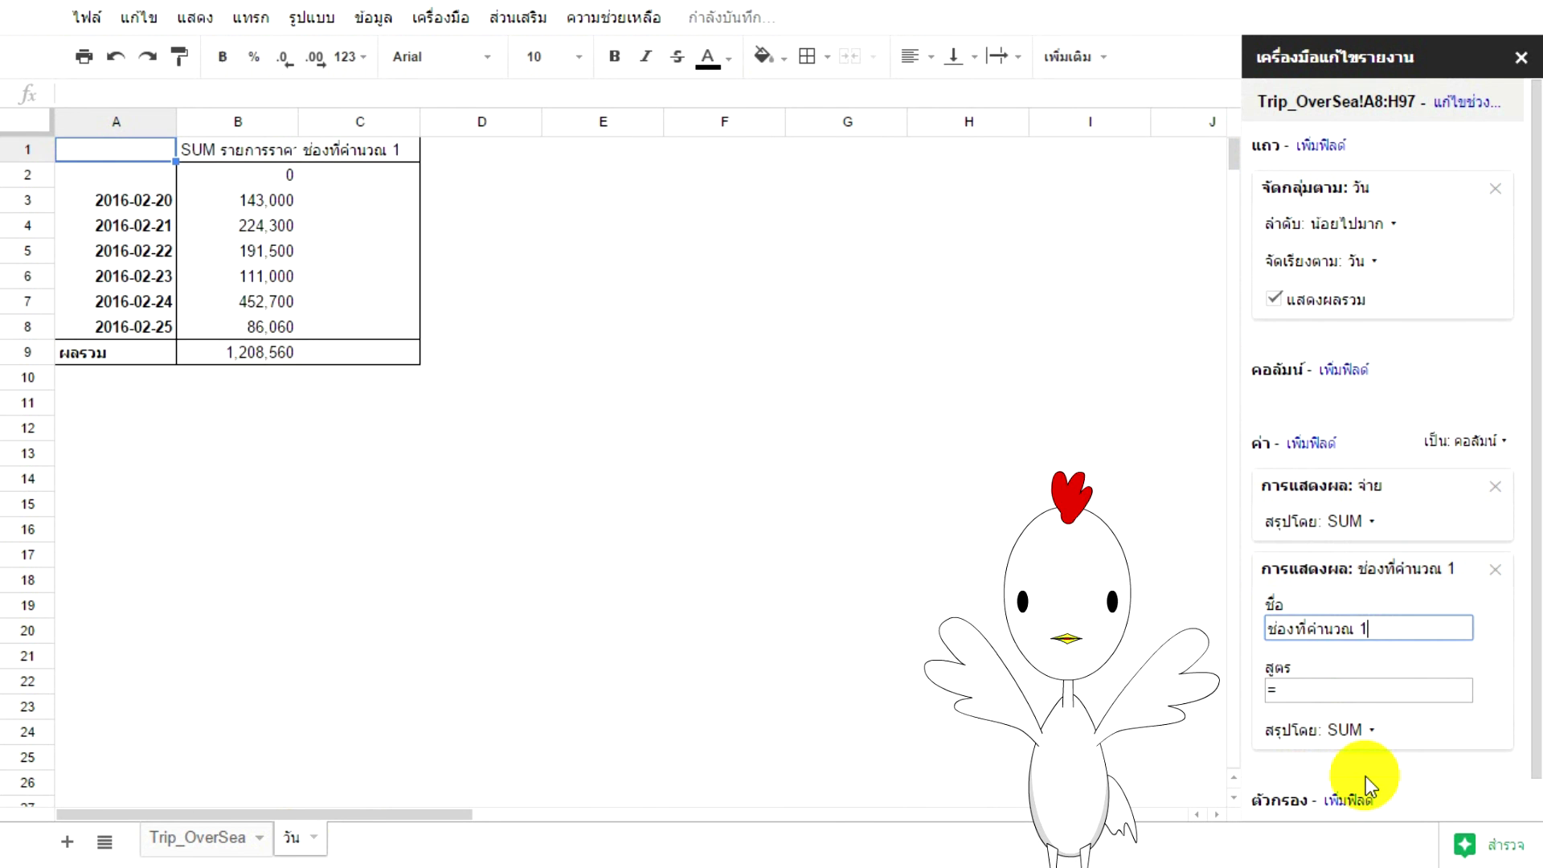
# - Rename the calculated field THB with formula จ่าย*.0289 so each date shows its baht total
pyautogui.tripleClick(1371, 629)
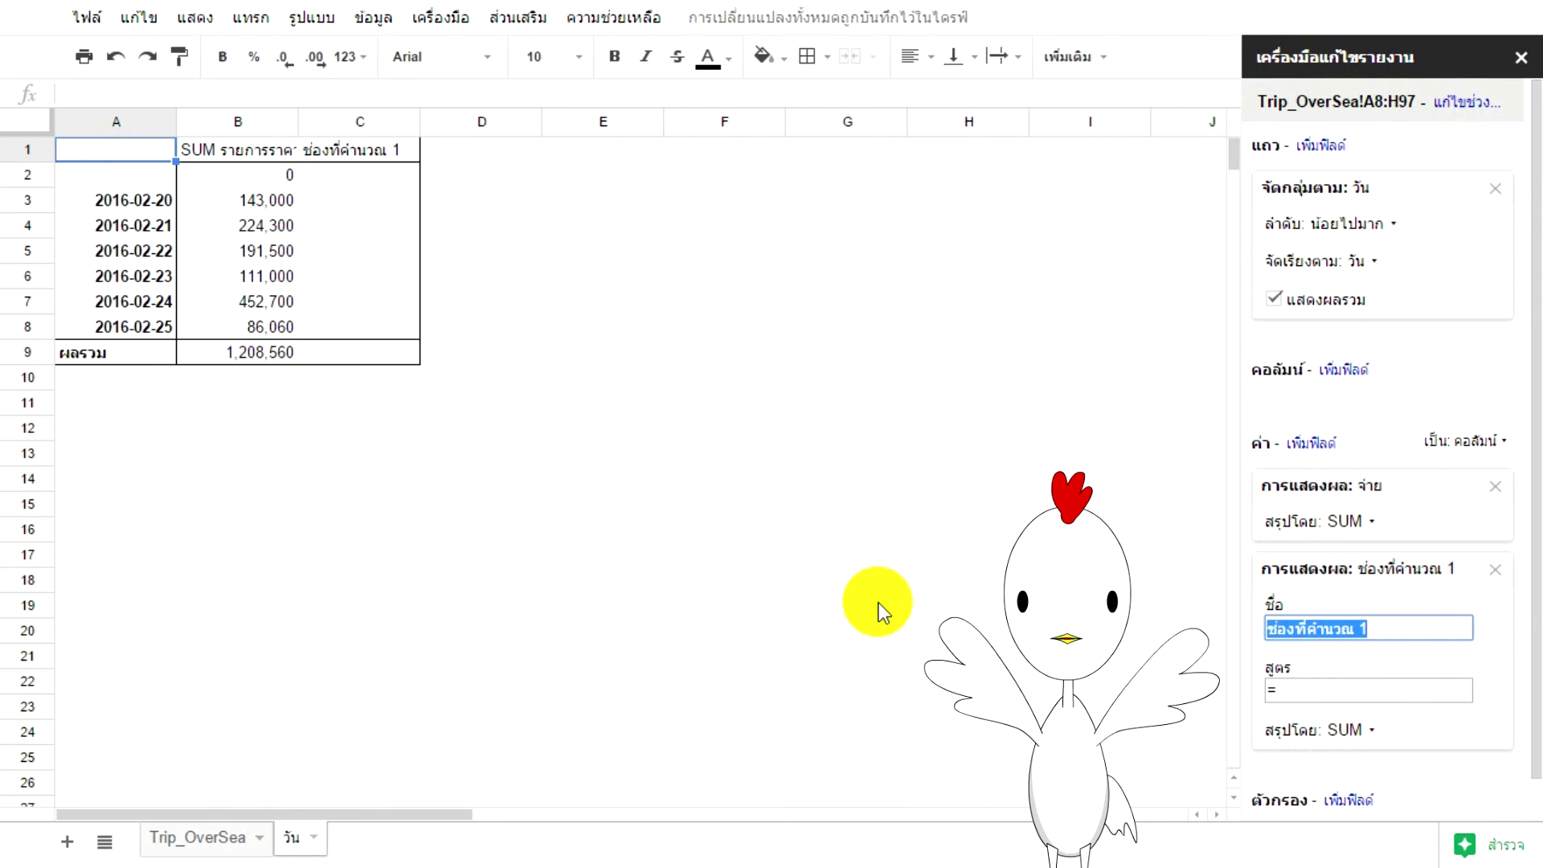
pyautogui.write('ธิ')
pyautogui.press('BackSpace')
pyautogui.press('BackSpace')
pyautogui.write('TH')
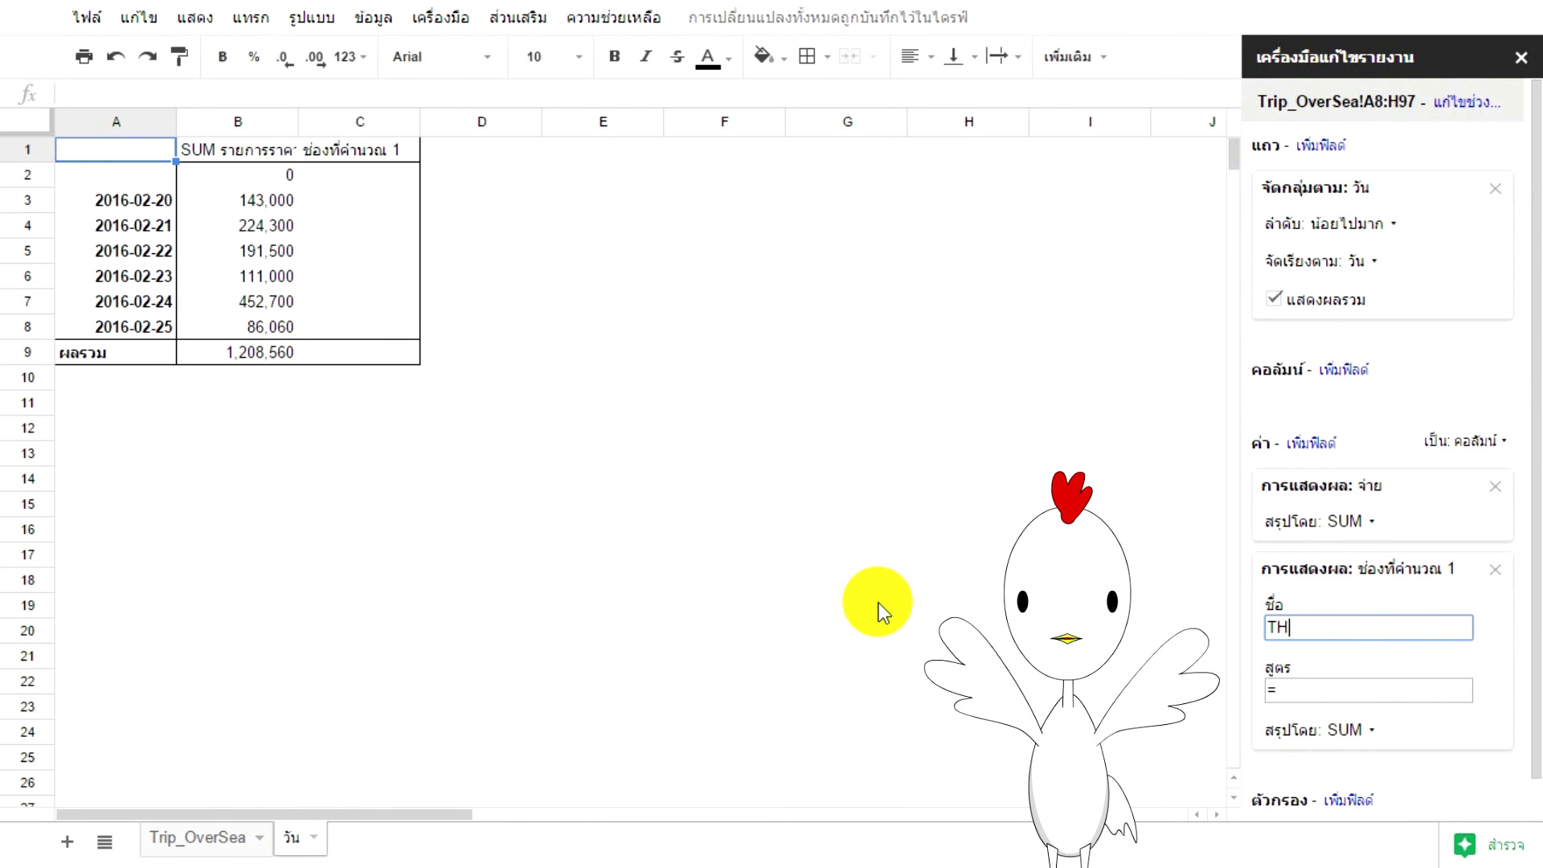
pyautogui.write('B')
pyautogui.press('Tab')
pyautogui.click(1310, 689)
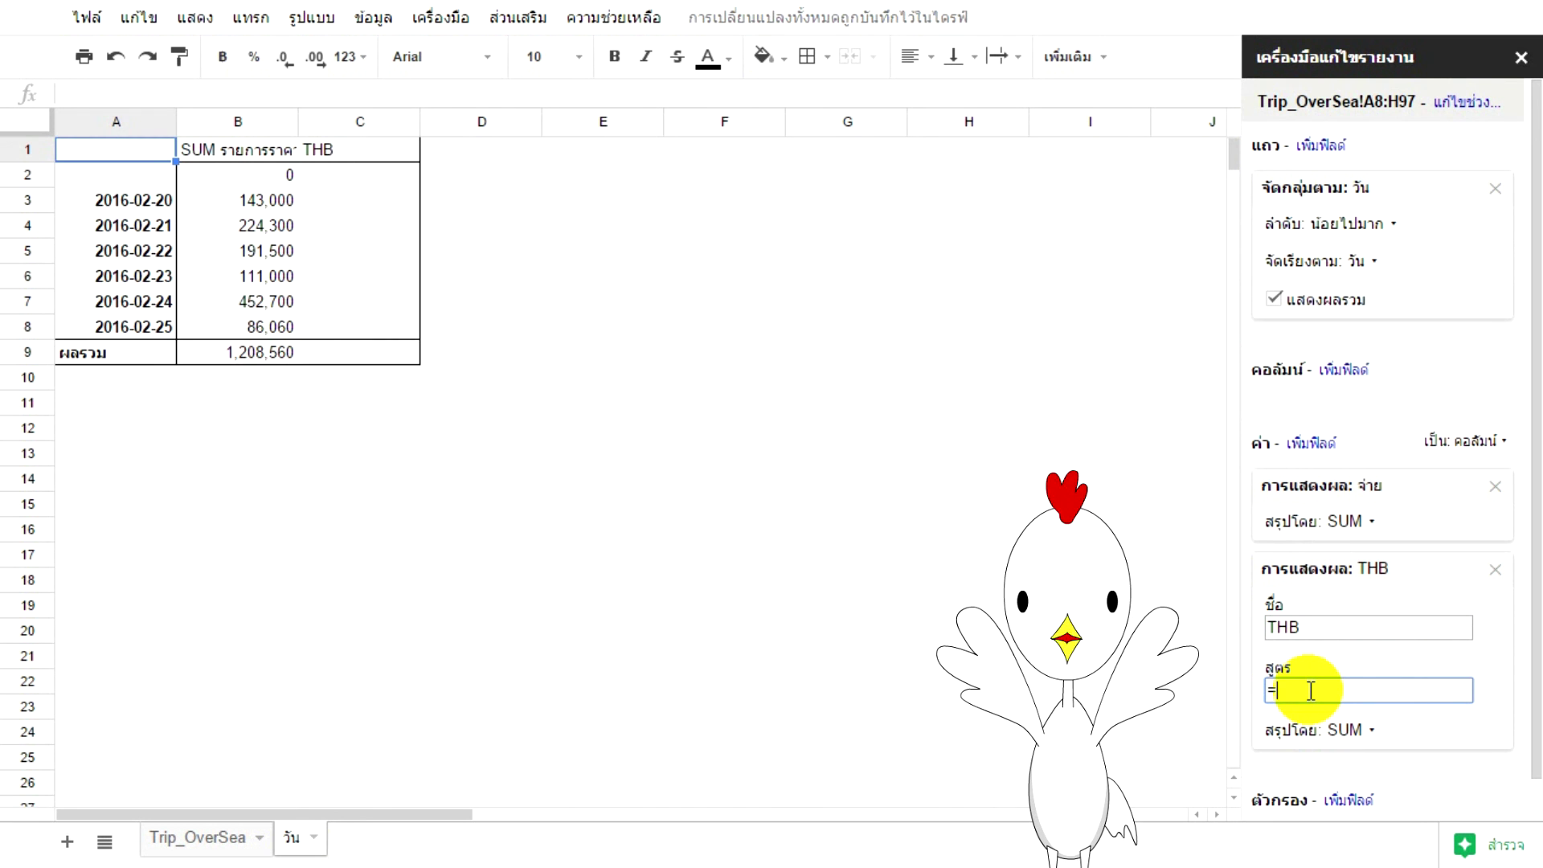
pyautogui.write('จ่าย')
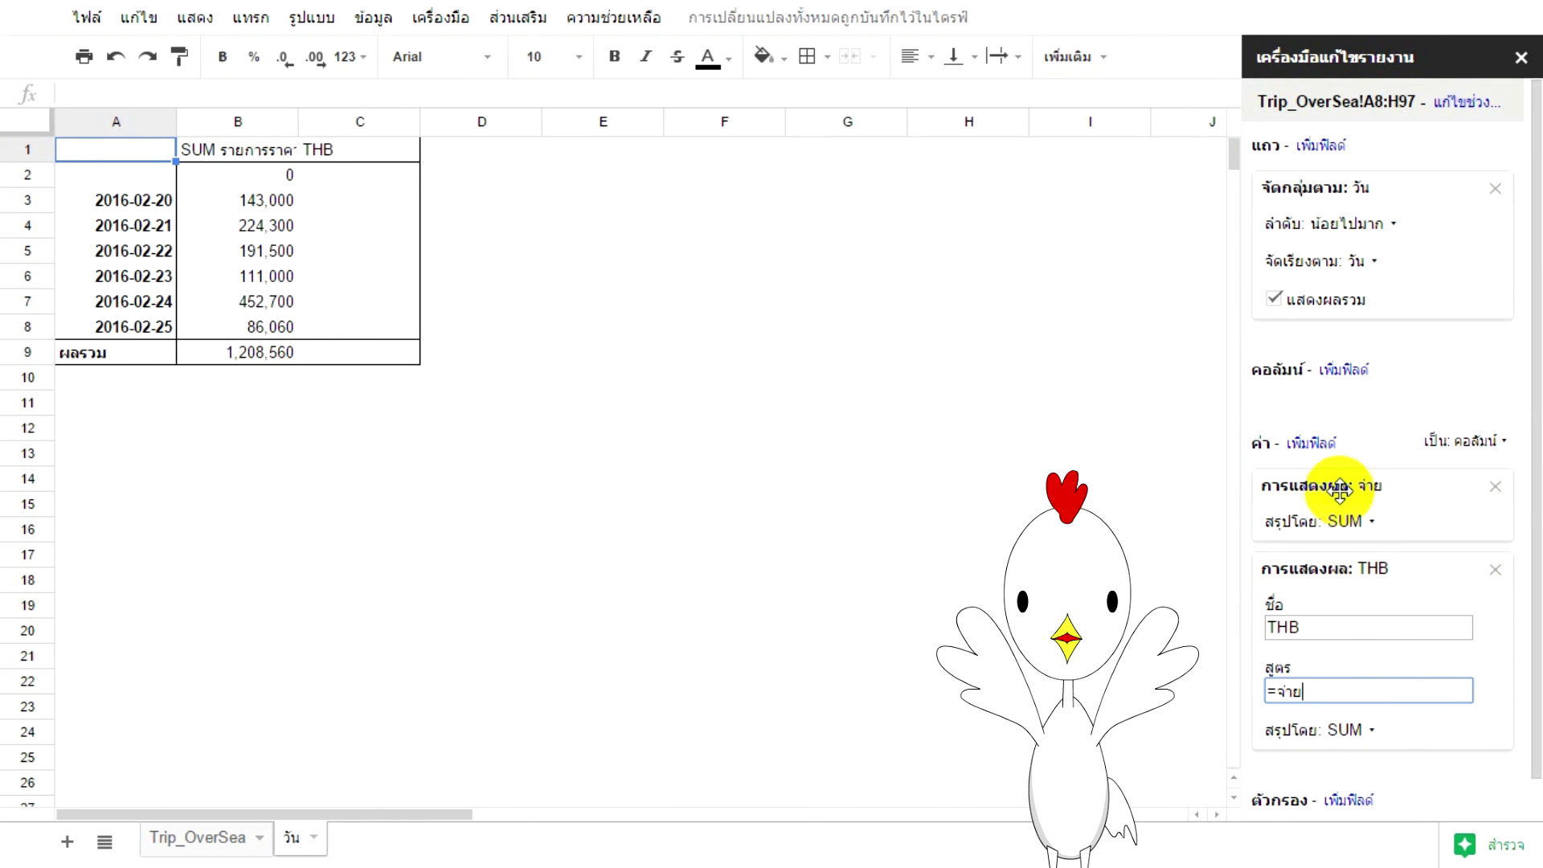
pyautogui.click(1385, 474)
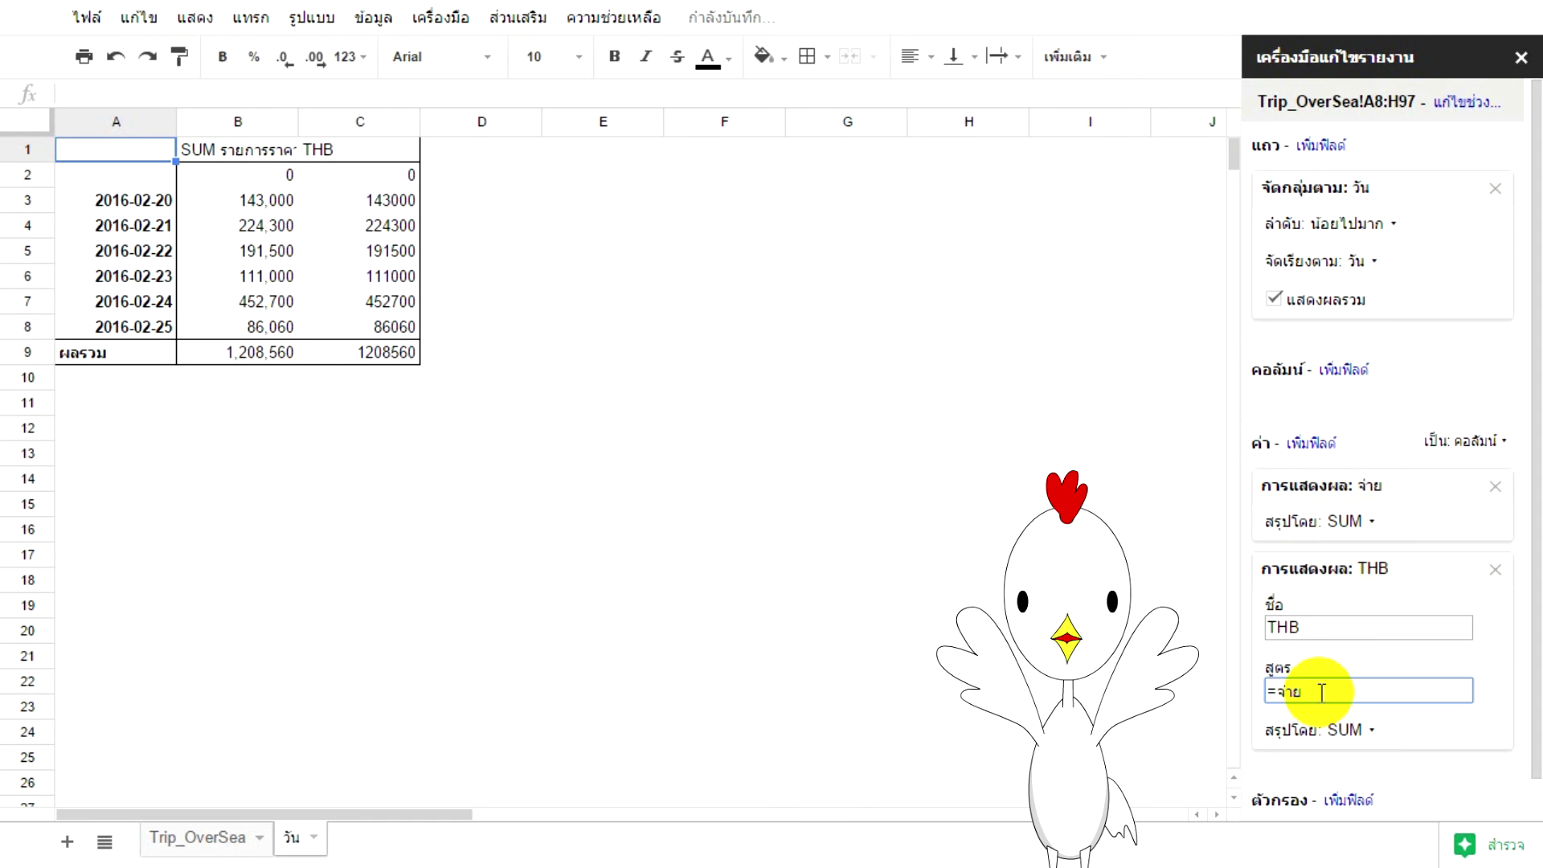
pyautogui.write('*')
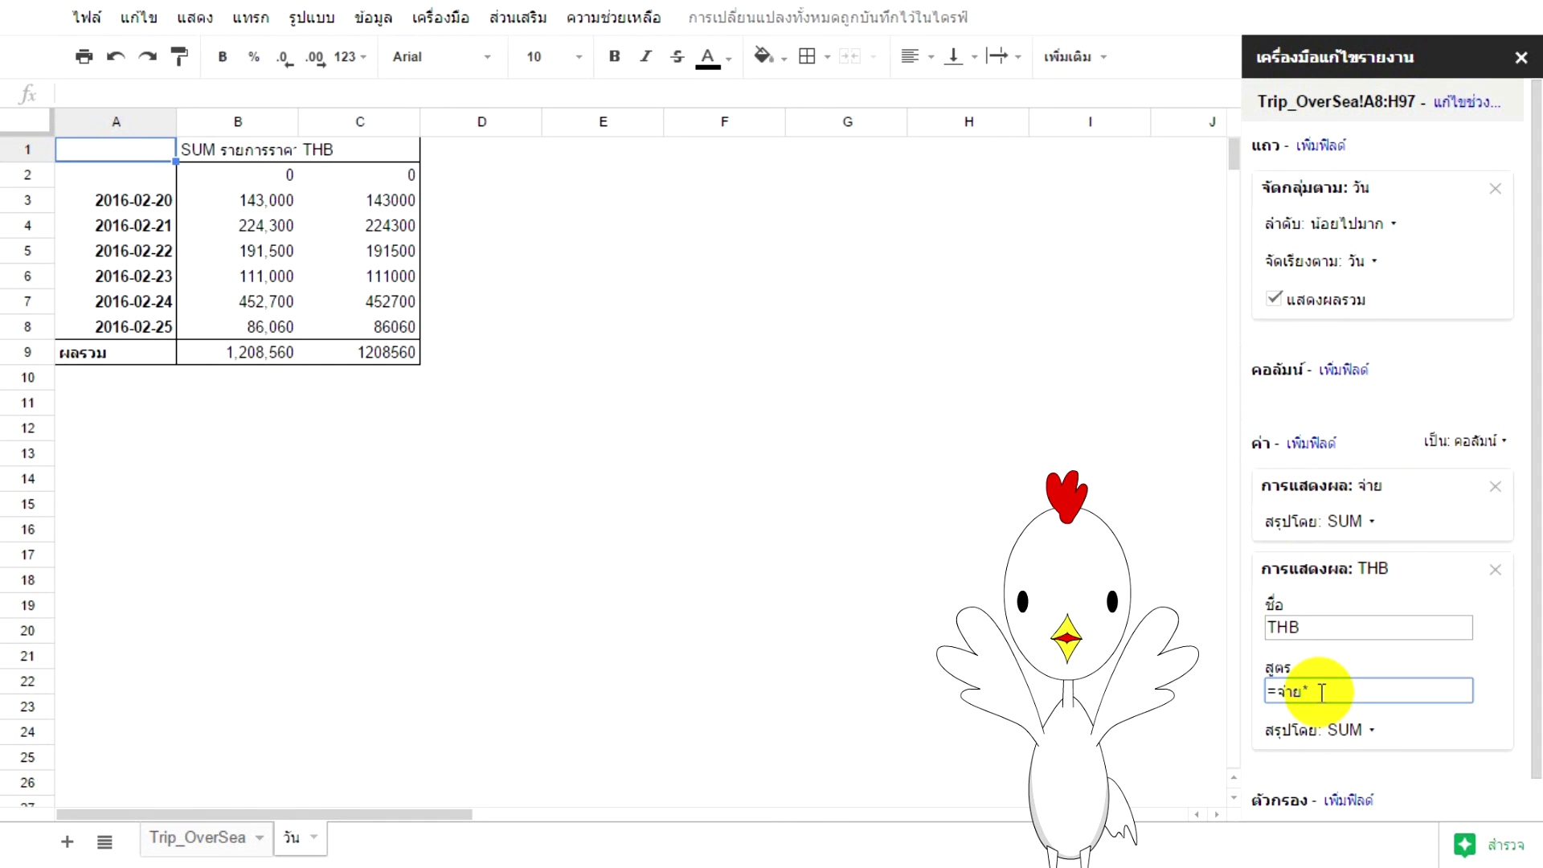
pyautogui.write('0.289')
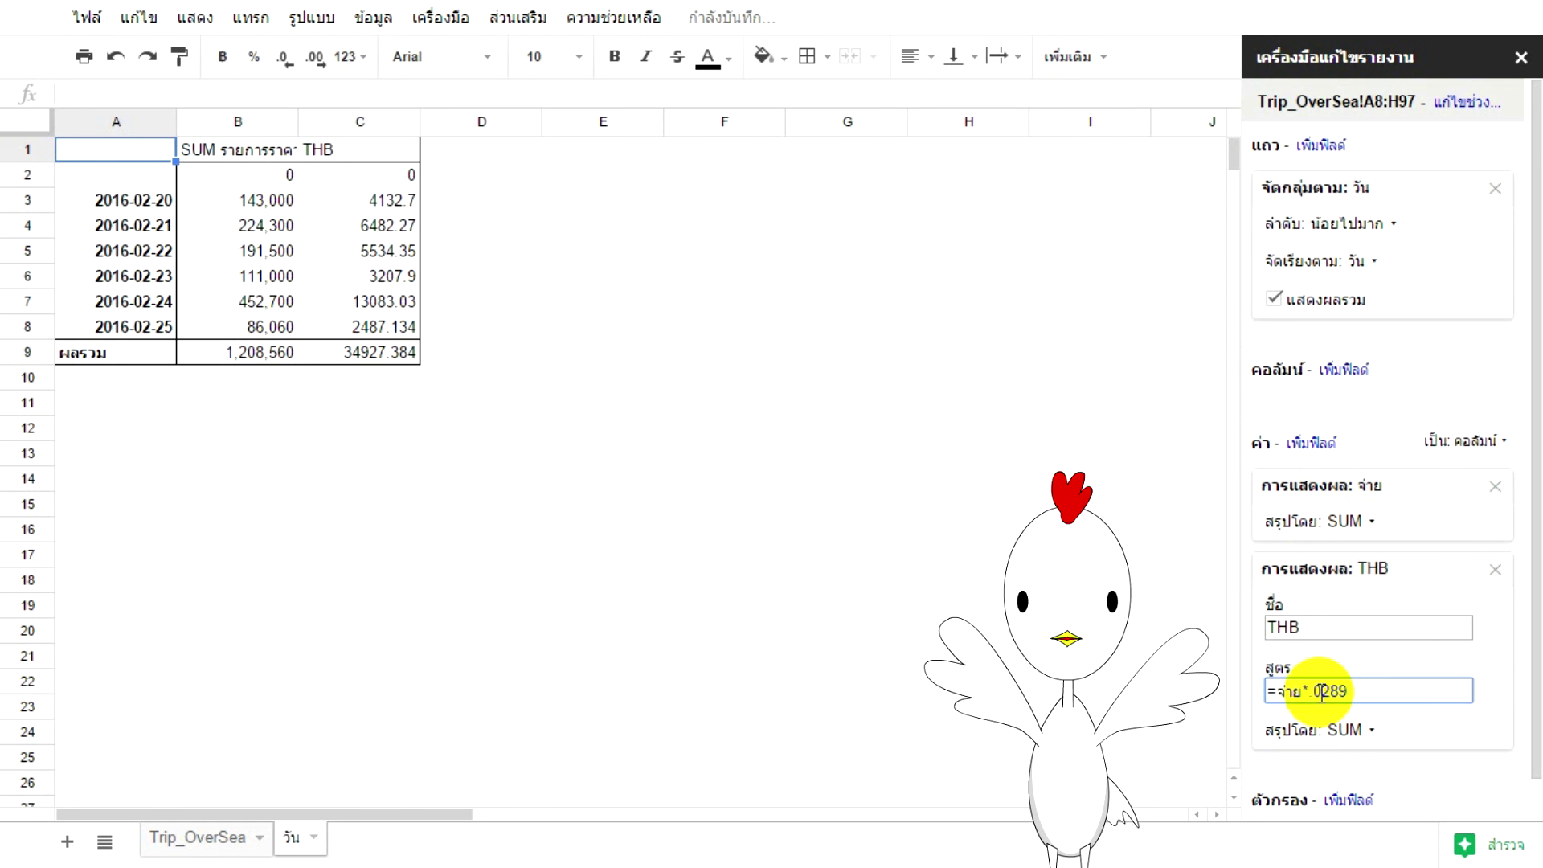
pyautogui.click(1366, 628)
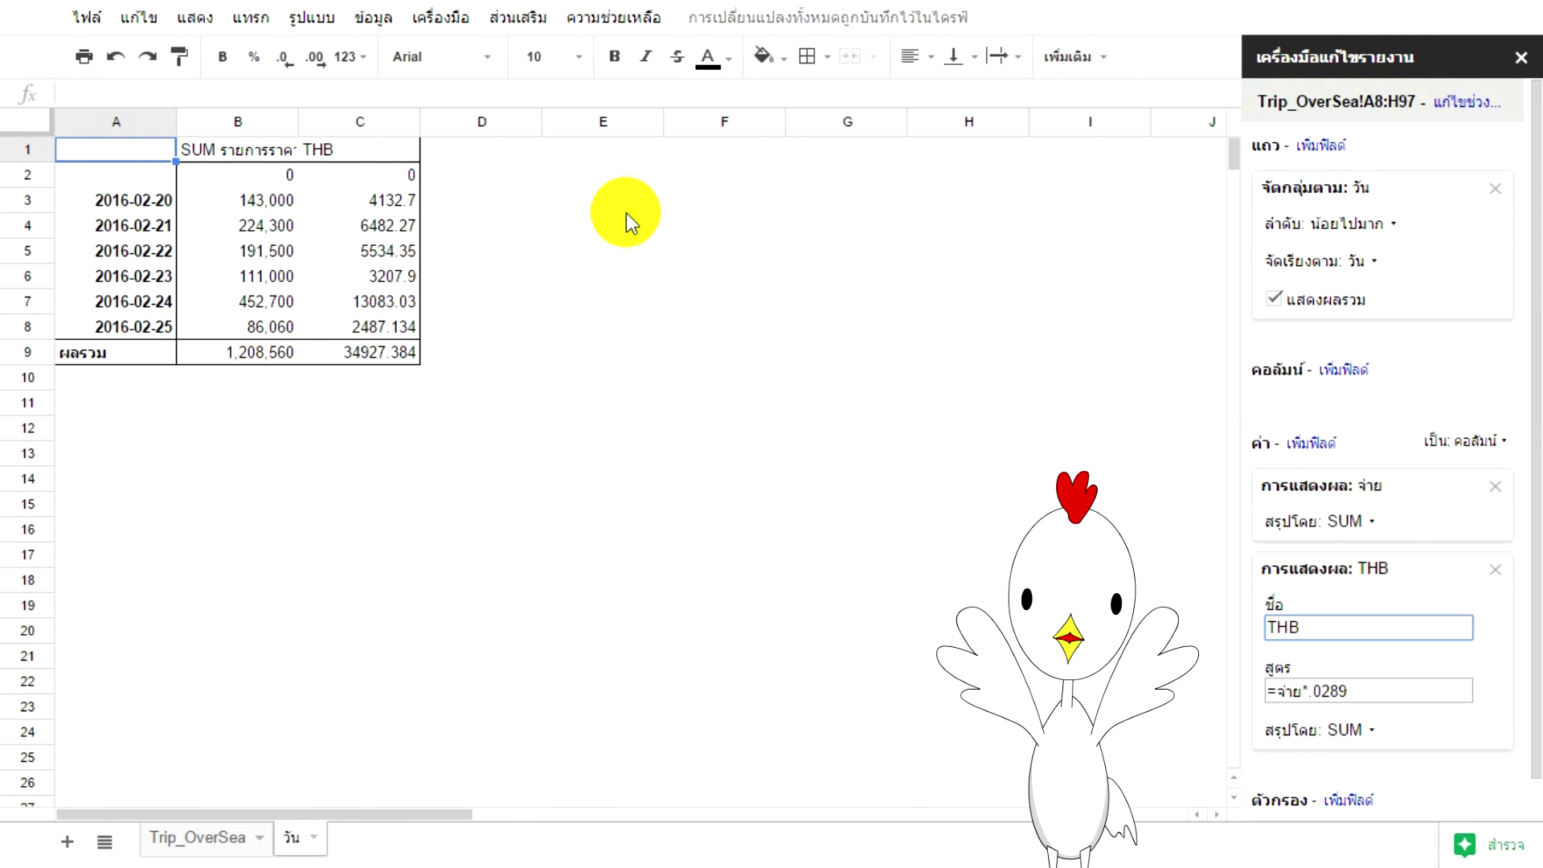
# - Fill C1:C9, the THB column of the วัน pivot, with light pink
pyautogui.moveTo(388, 149); pyautogui.dragTo(388, 353)
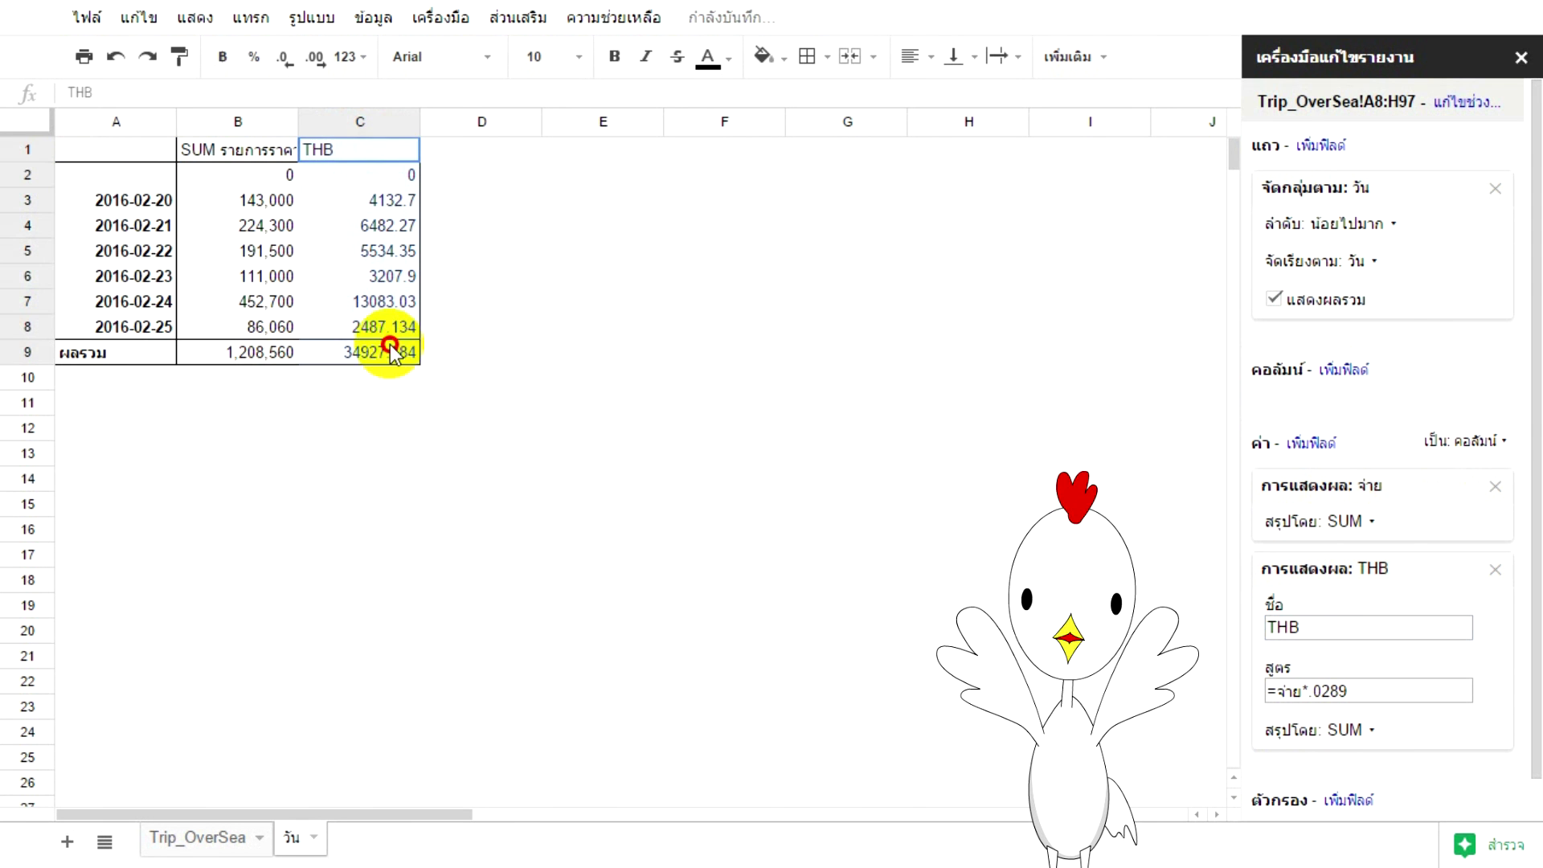
pyautogui.press('F11')
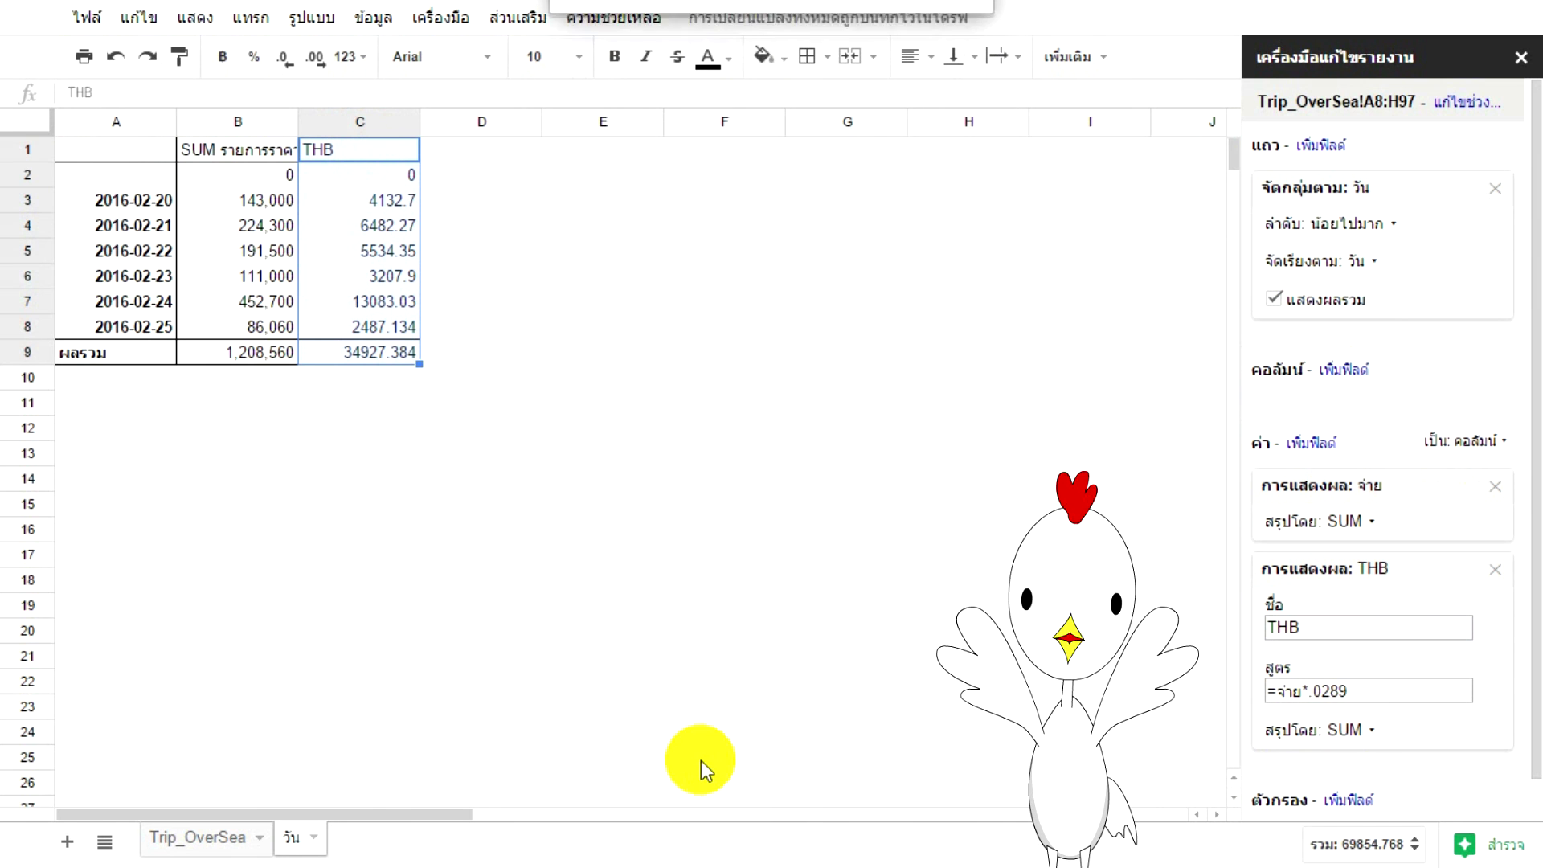
pyautogui.click(762, 58)
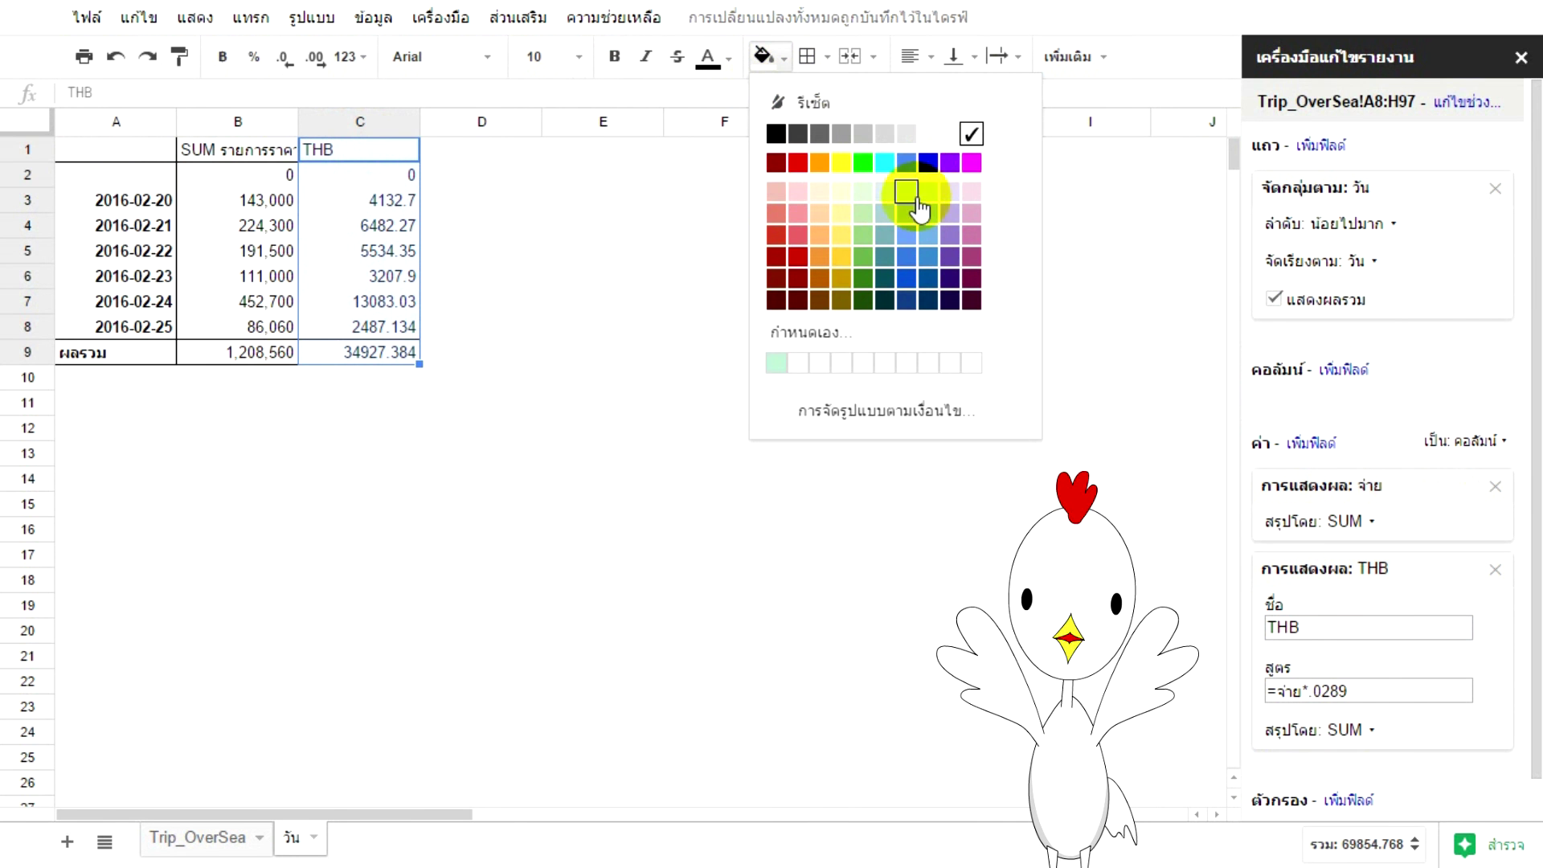
pyautogui.click(800, 192)
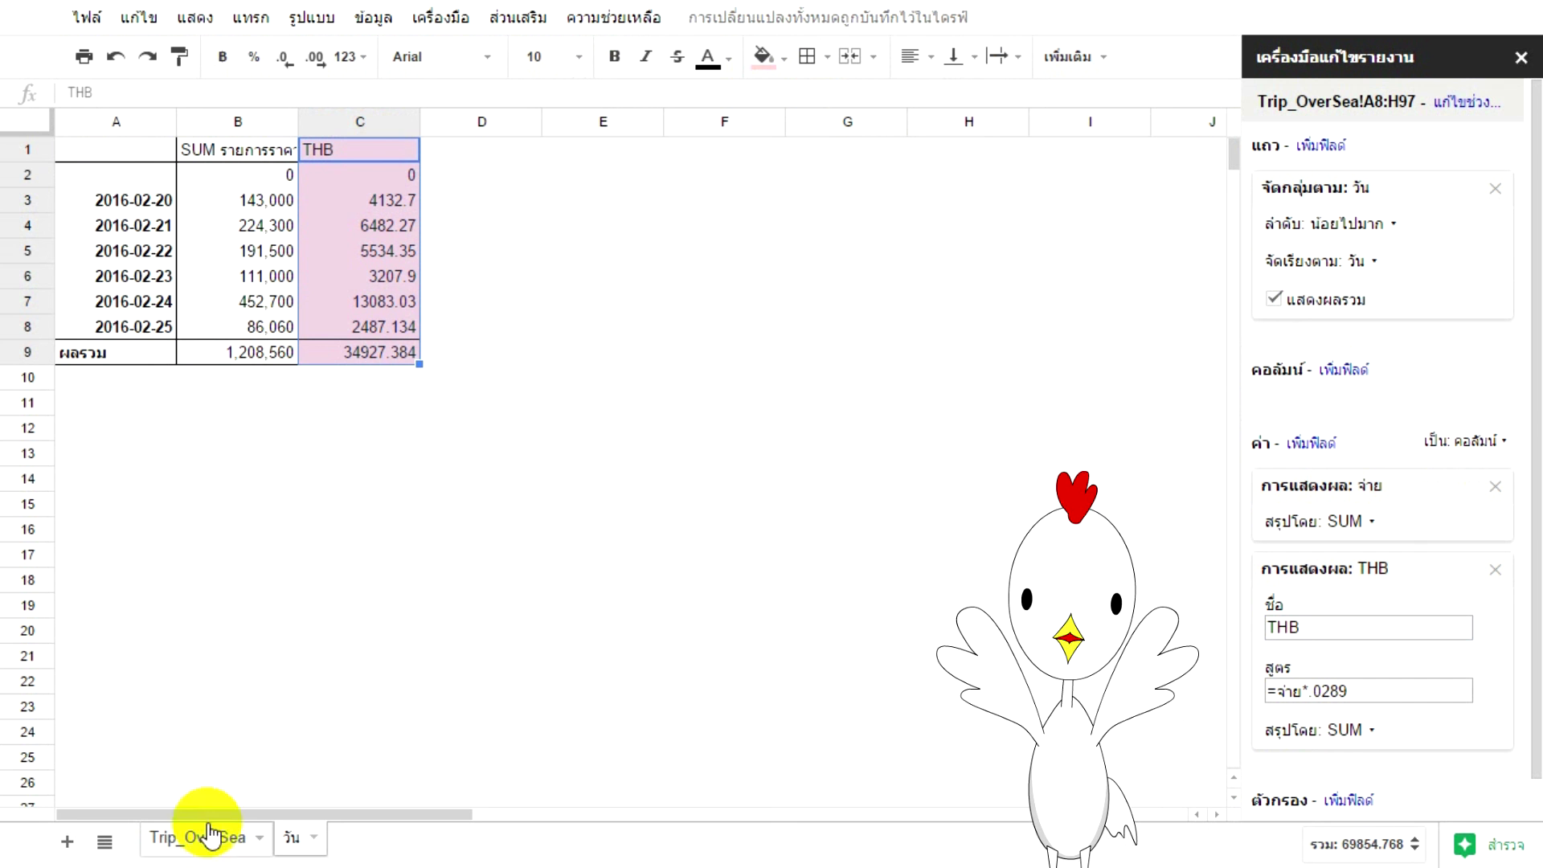
# - From the Trip_OverSea sheet, insert a new pivot table sheet on range A8:H97
pyautogui.click(251, 844)
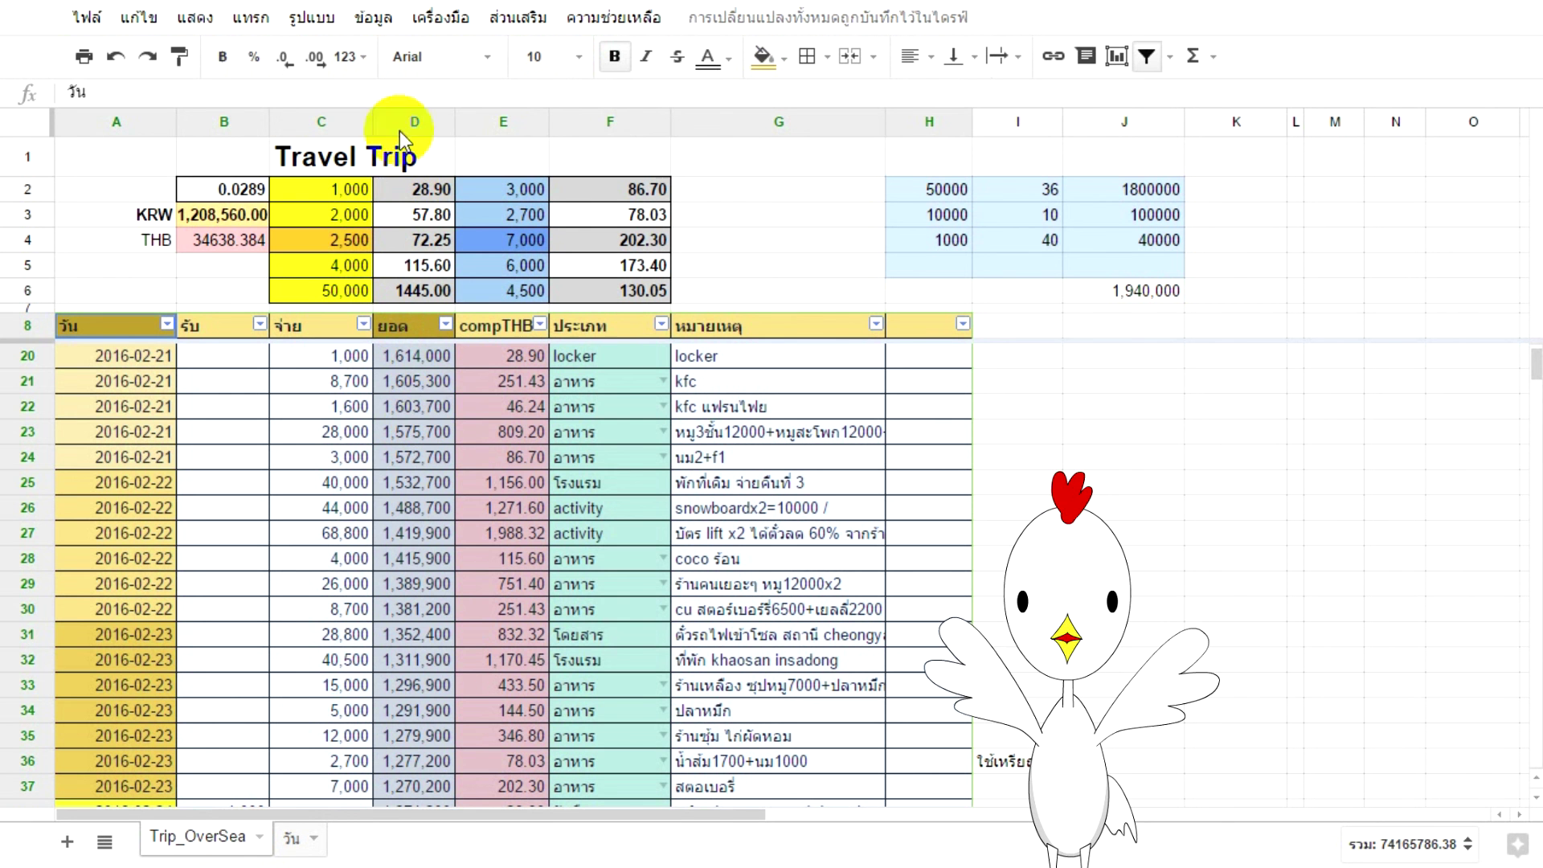
pyautogui.click(381, 31)
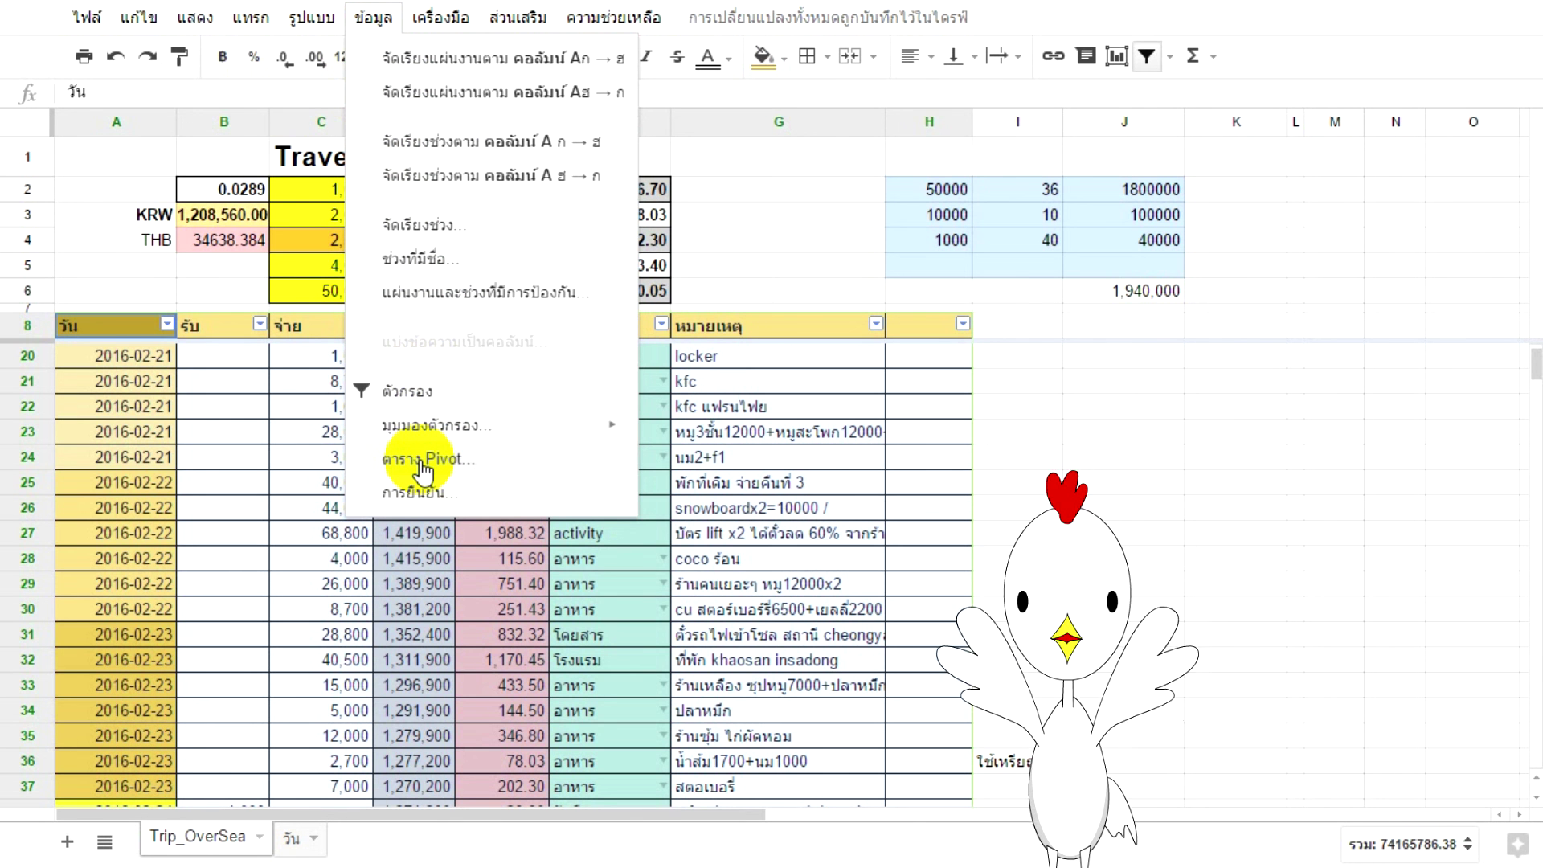
pyautogui.click(421, 471)
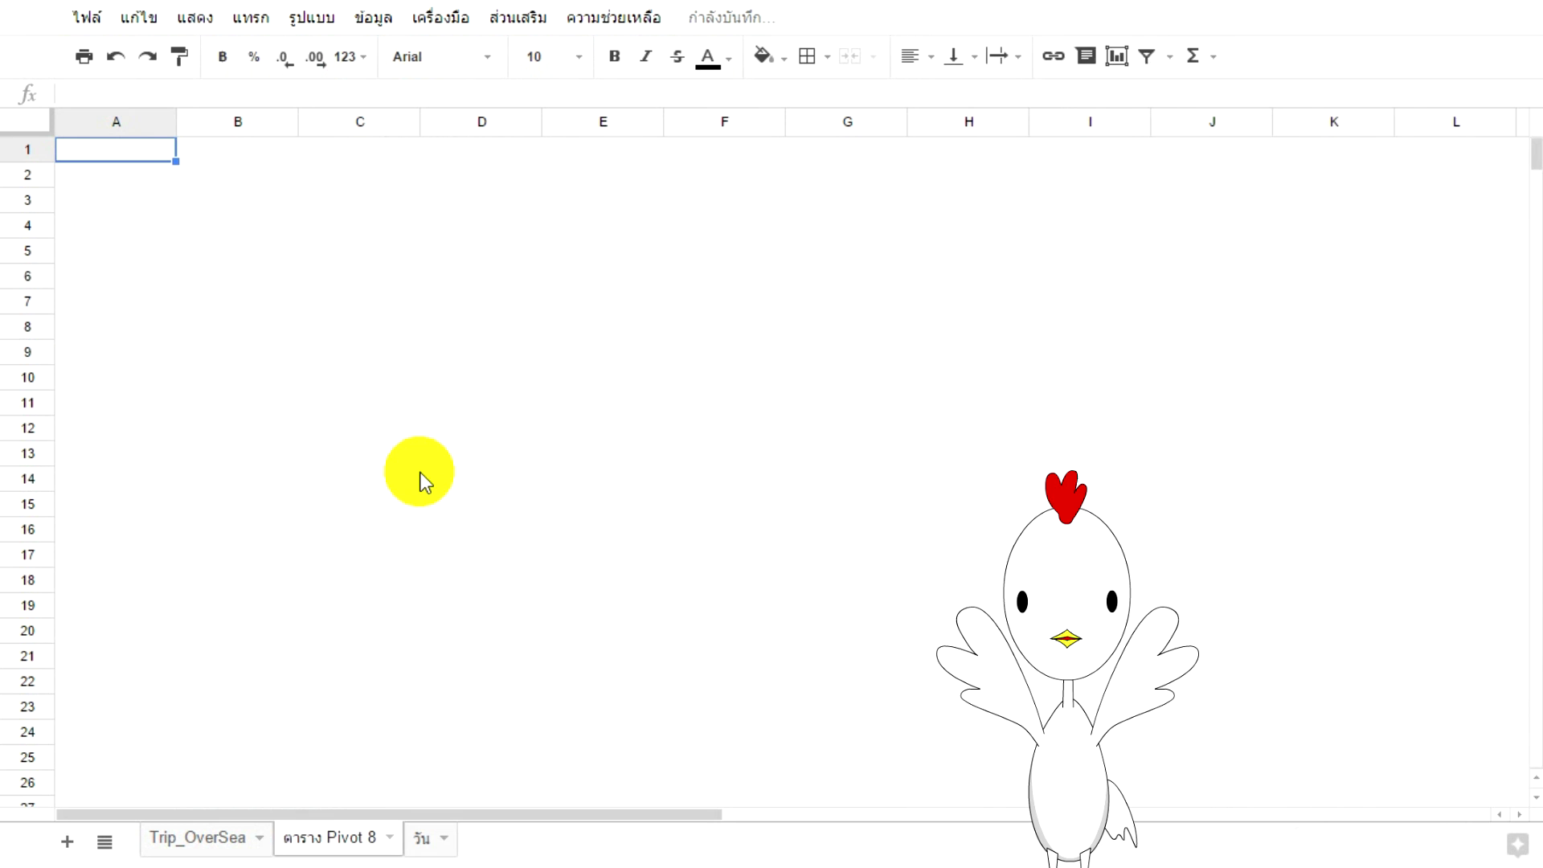
# - Rename the new pivot sheet to แยกประเภท
pyautogui.doubleClick(312, 842)
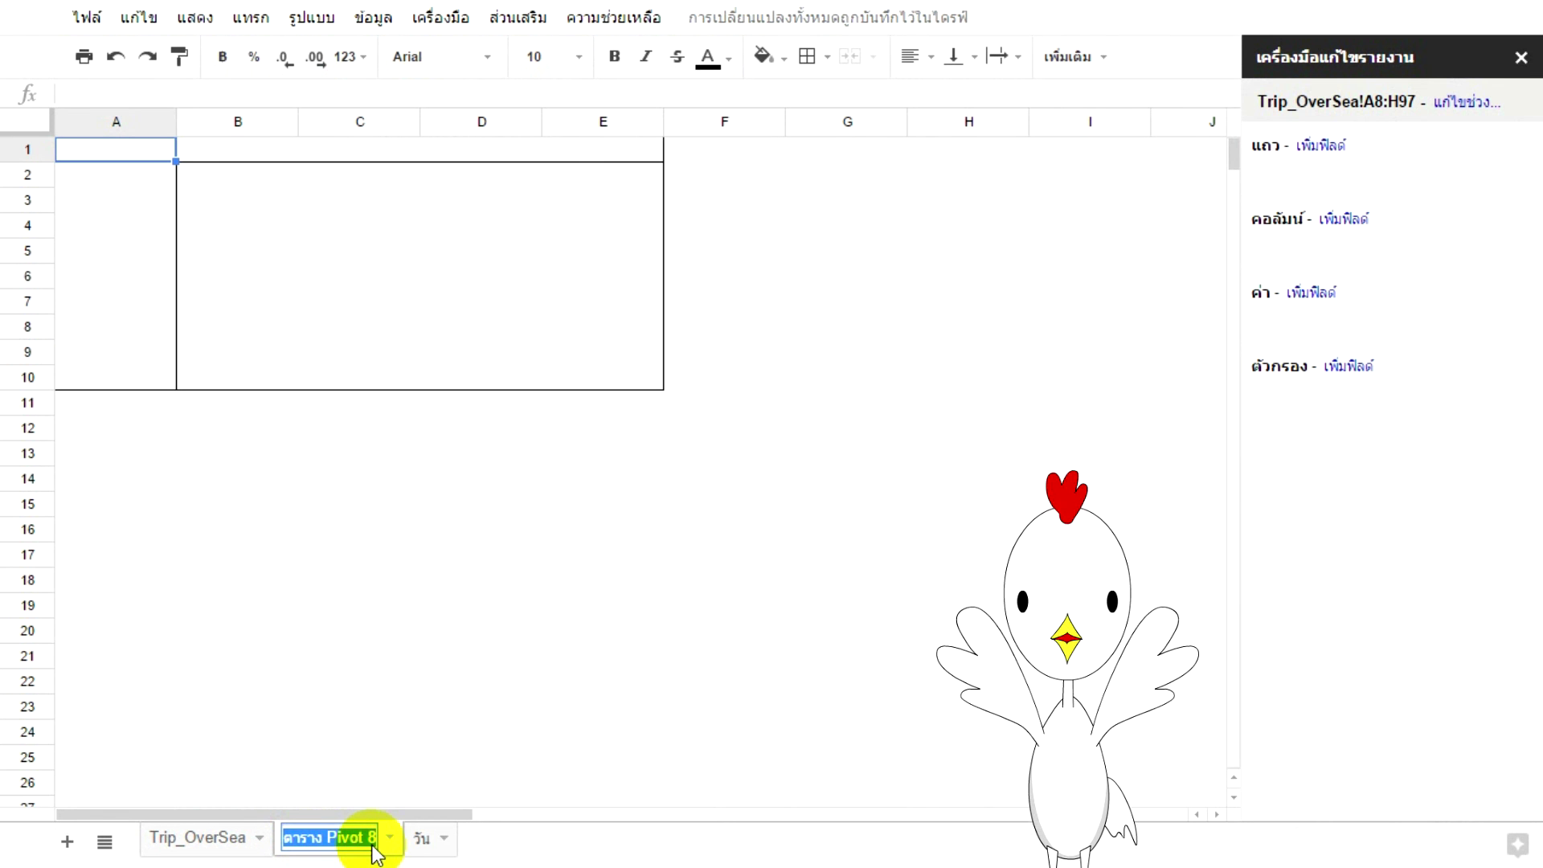
pyautogui.write('แยกประเภ')
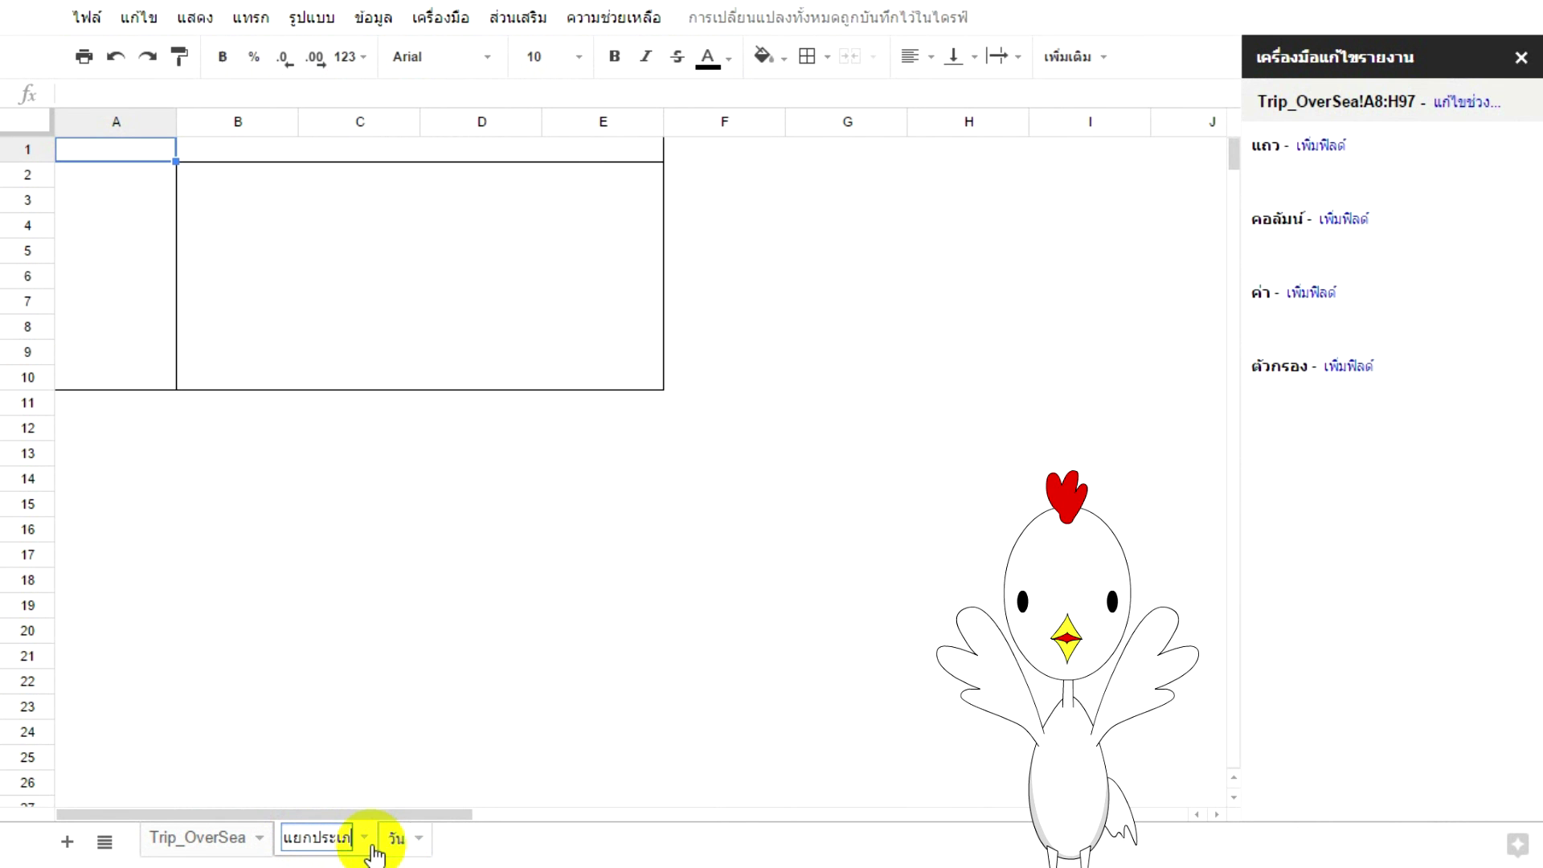
pyautogui.write('ท')
pyautogui.press('Return')
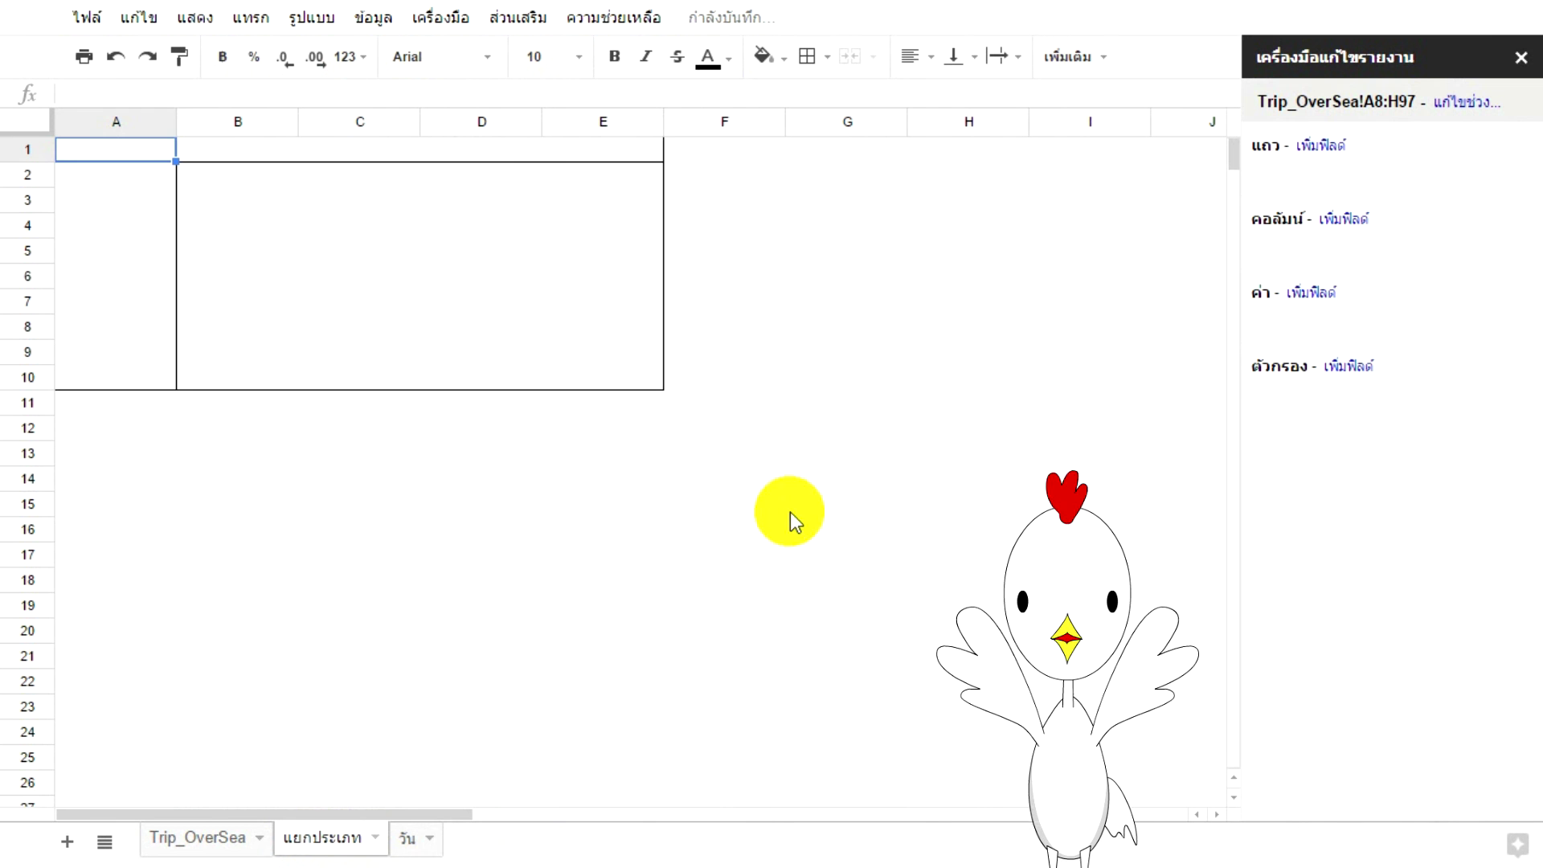
# - Group the pivot rows by ประเภท, sum จ่าย as values, and add a calculated field
pyautogui.click(1321, 145)
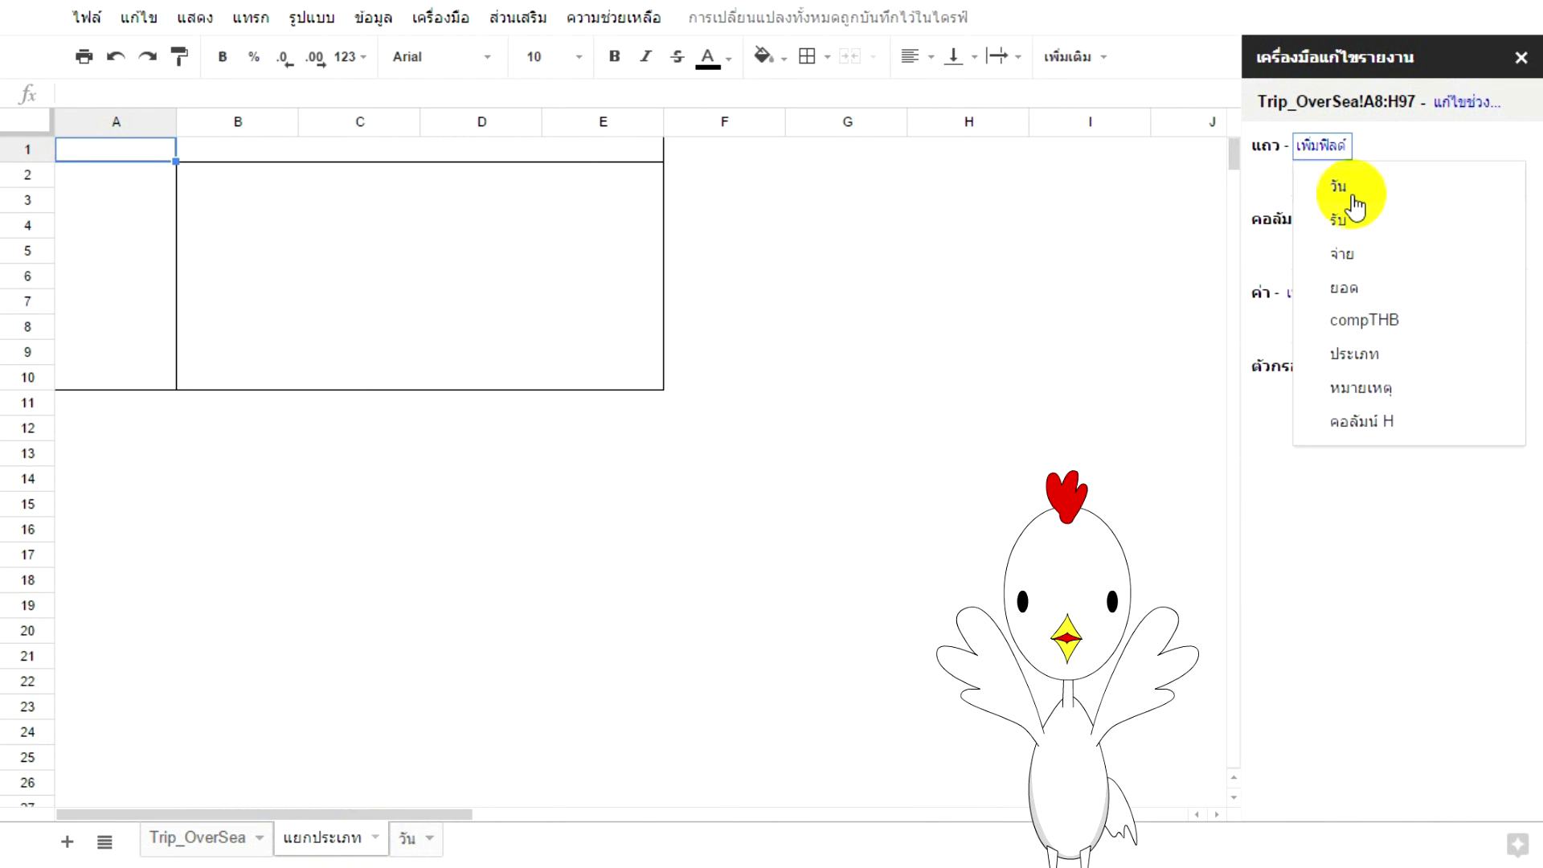
pyautogui.click(1357, 353)
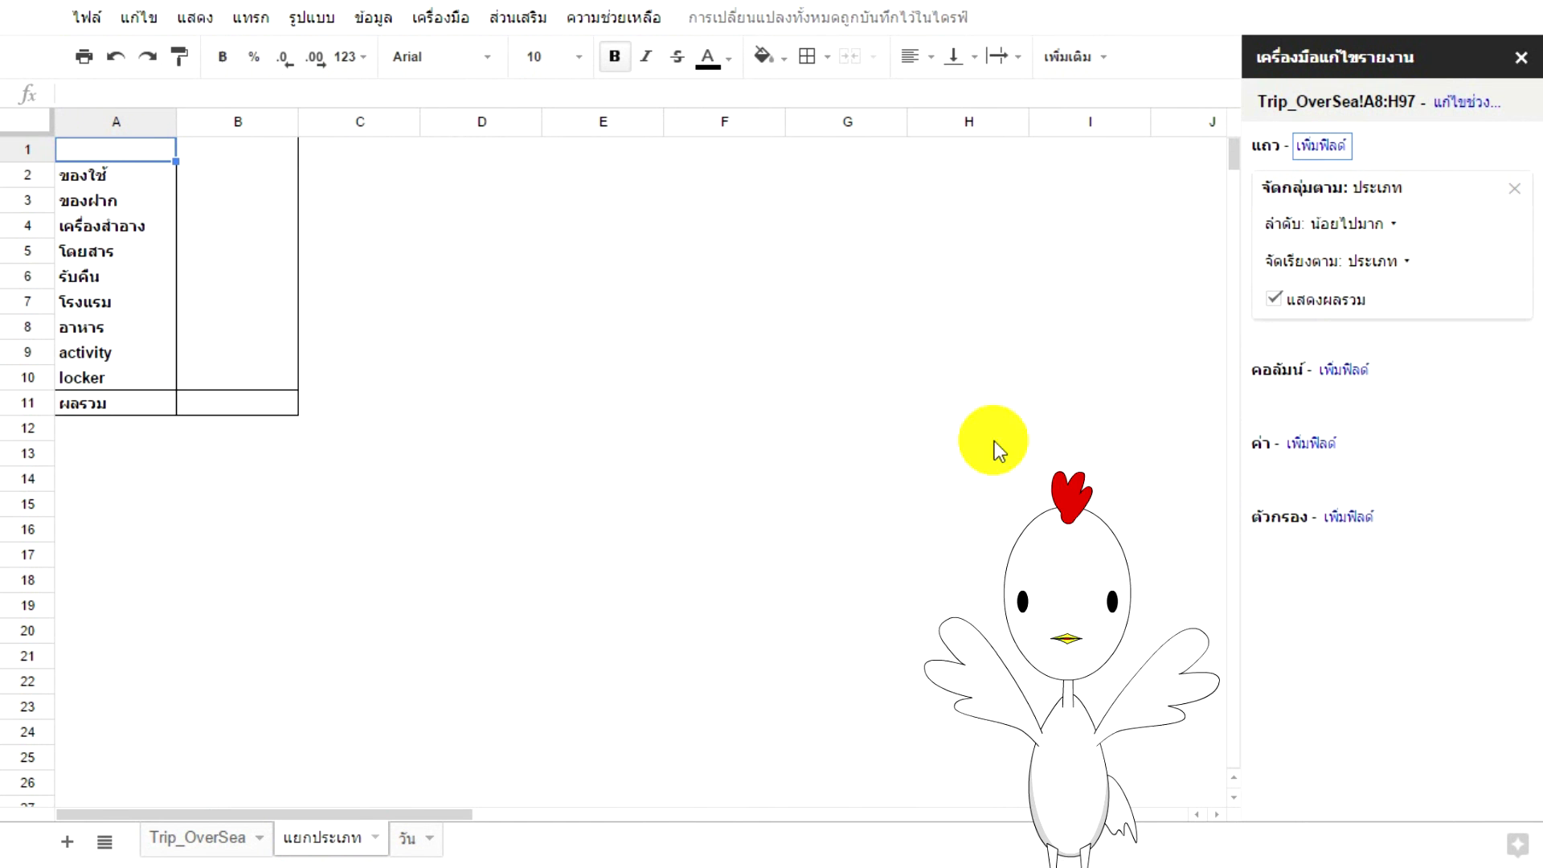
pyautogui.click(1317, 444)
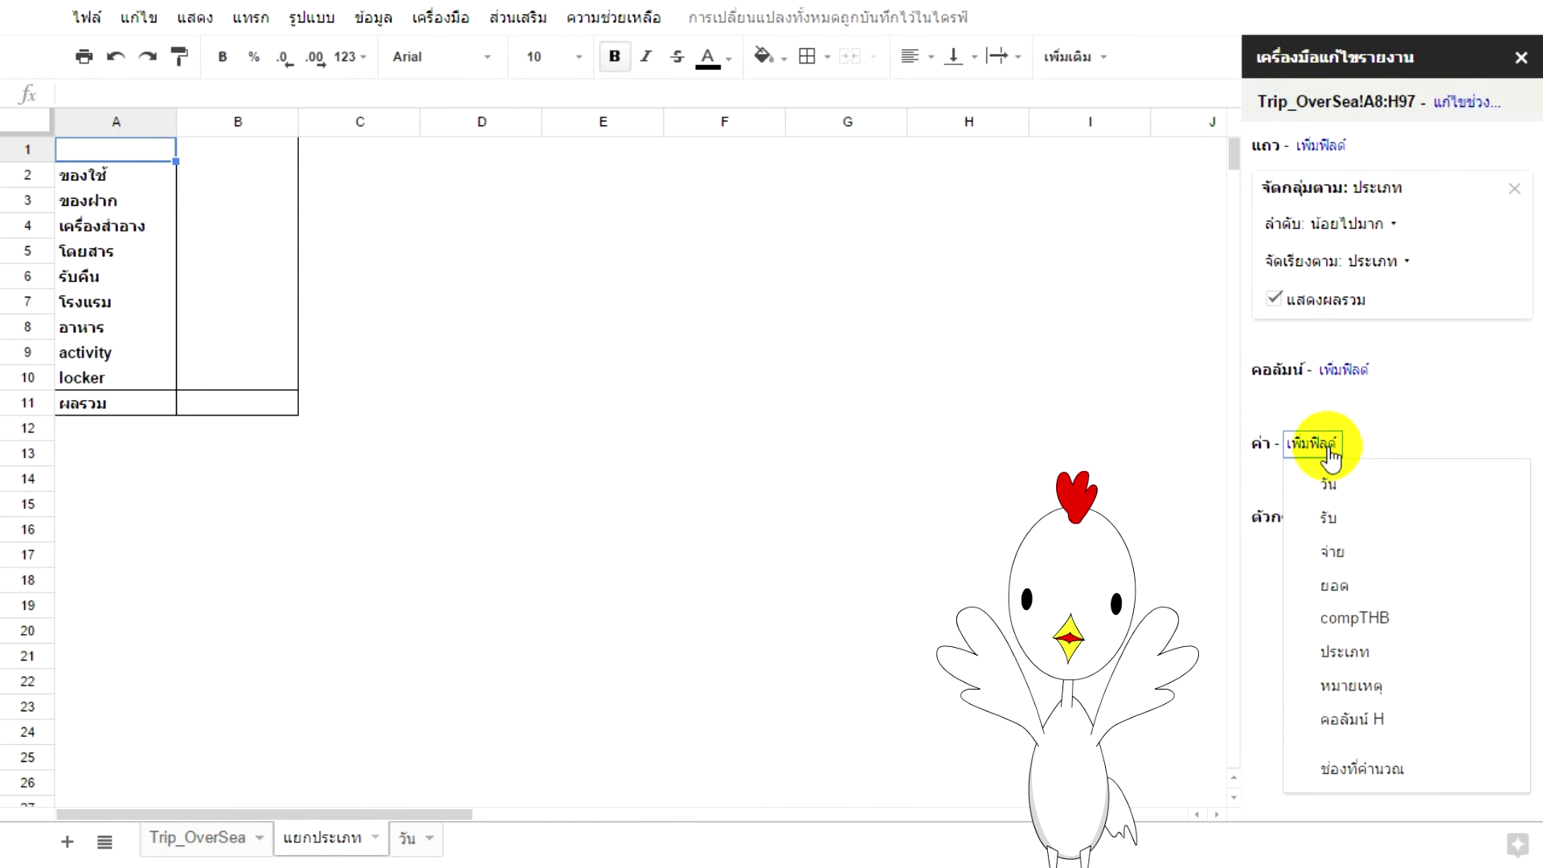
pyautogui.click(1389, 552)
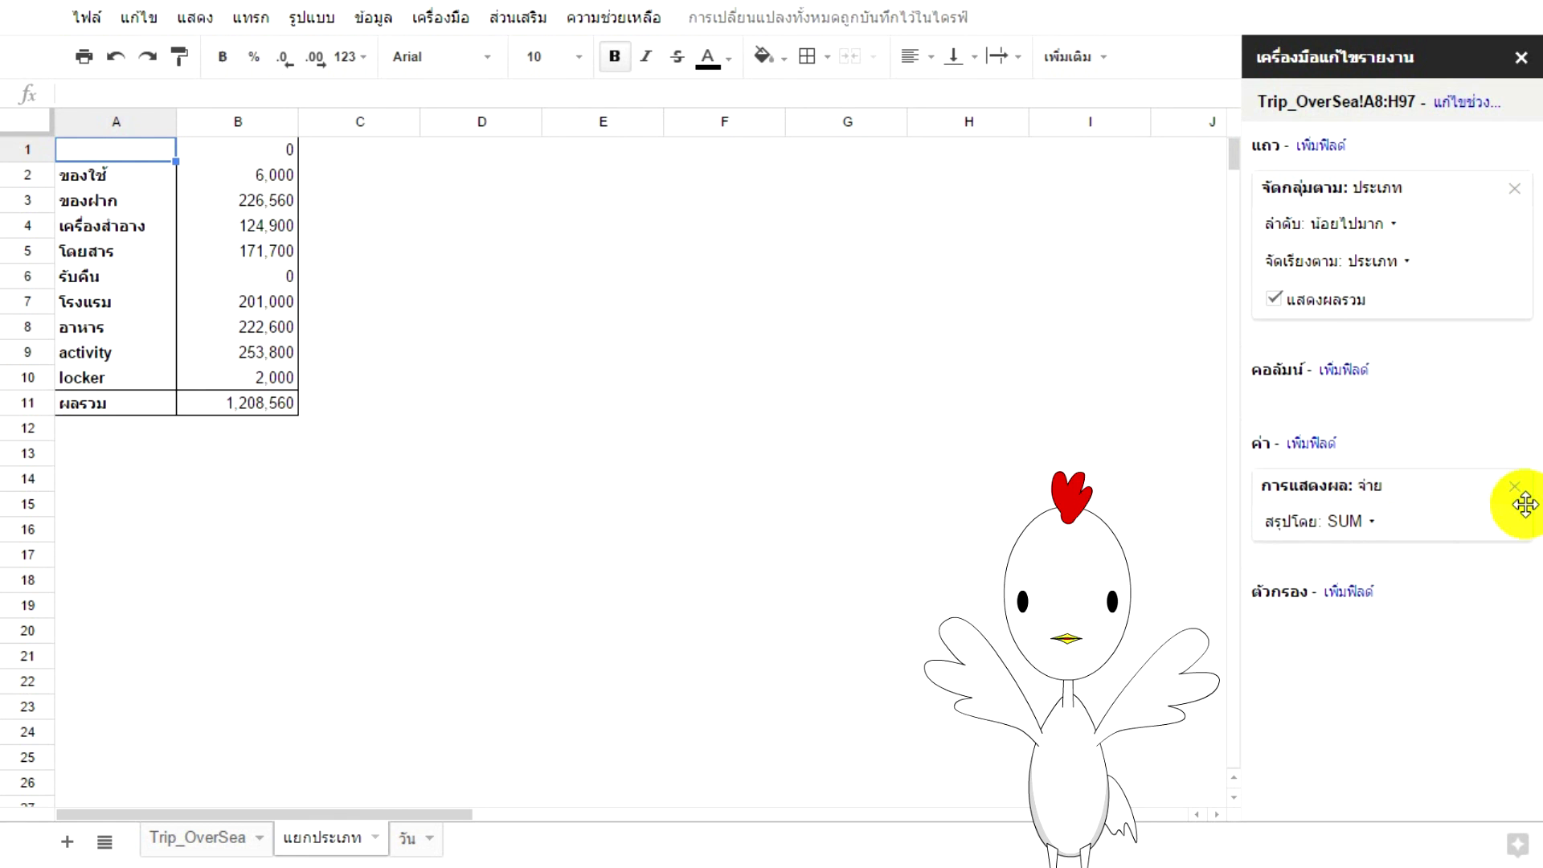
pyautogui.click(1317, 444)
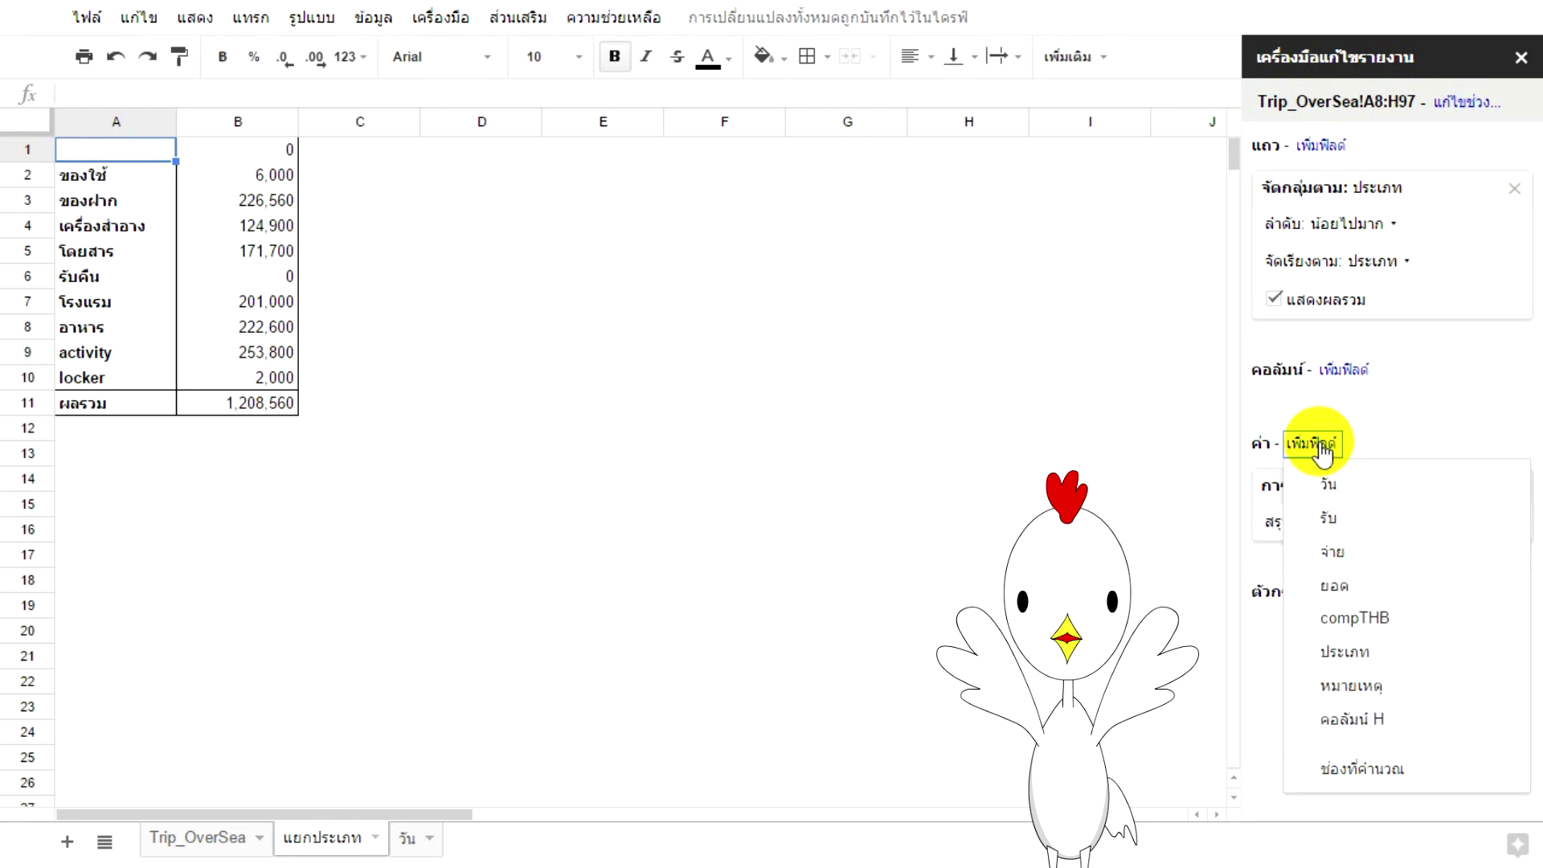
pyautogui.click(1363, 767)
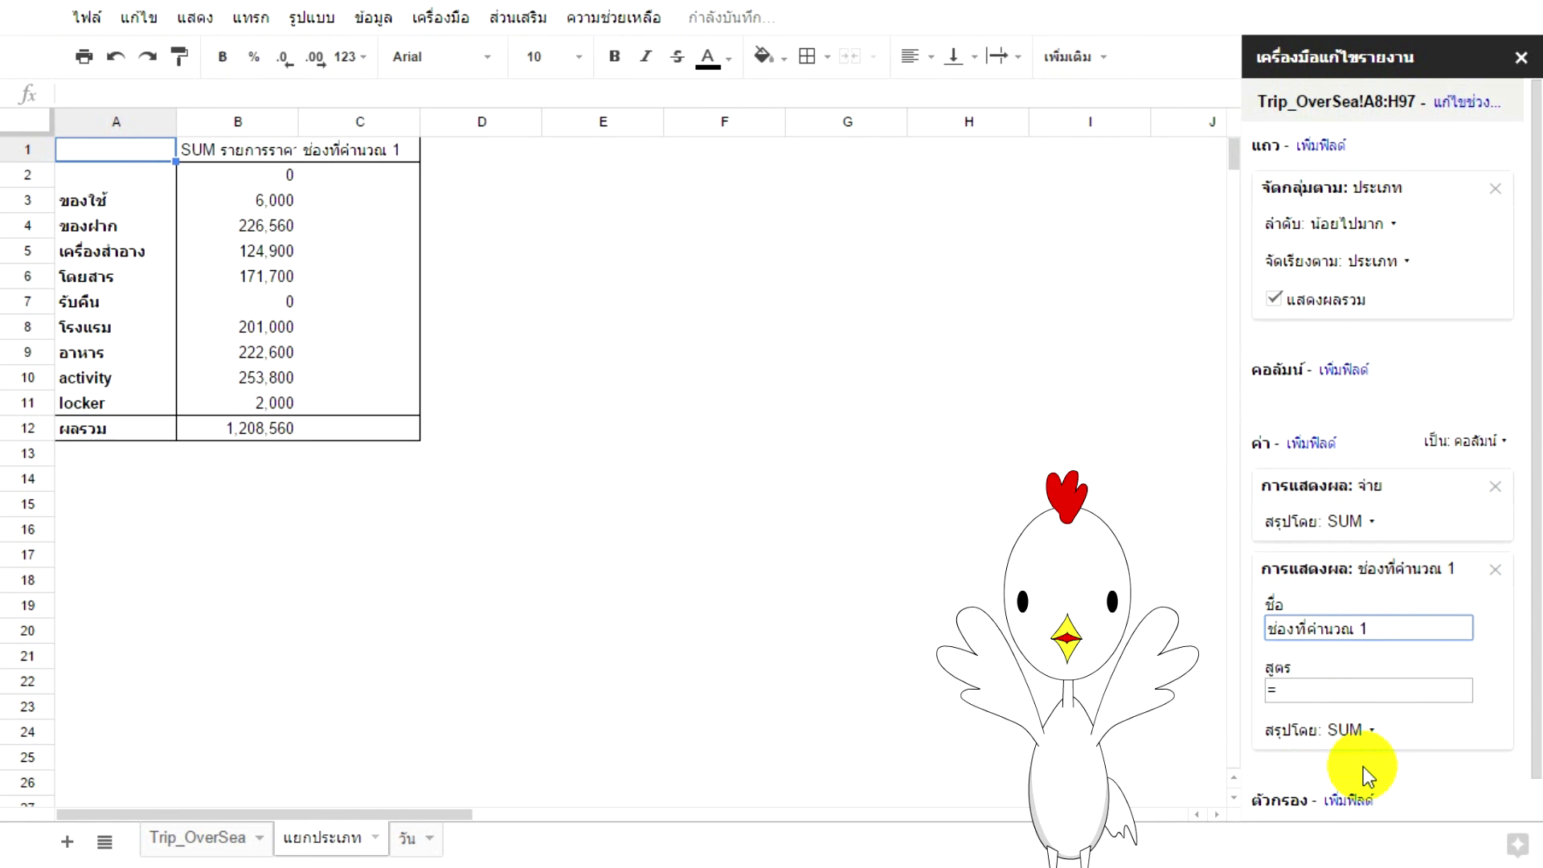
# - Rename the calculated field THB with formula จ่าย*0.0289 to convert each category to baht
pyautogui.moveTo(1365, 630); pyautogui.dragTo(1136, 604)
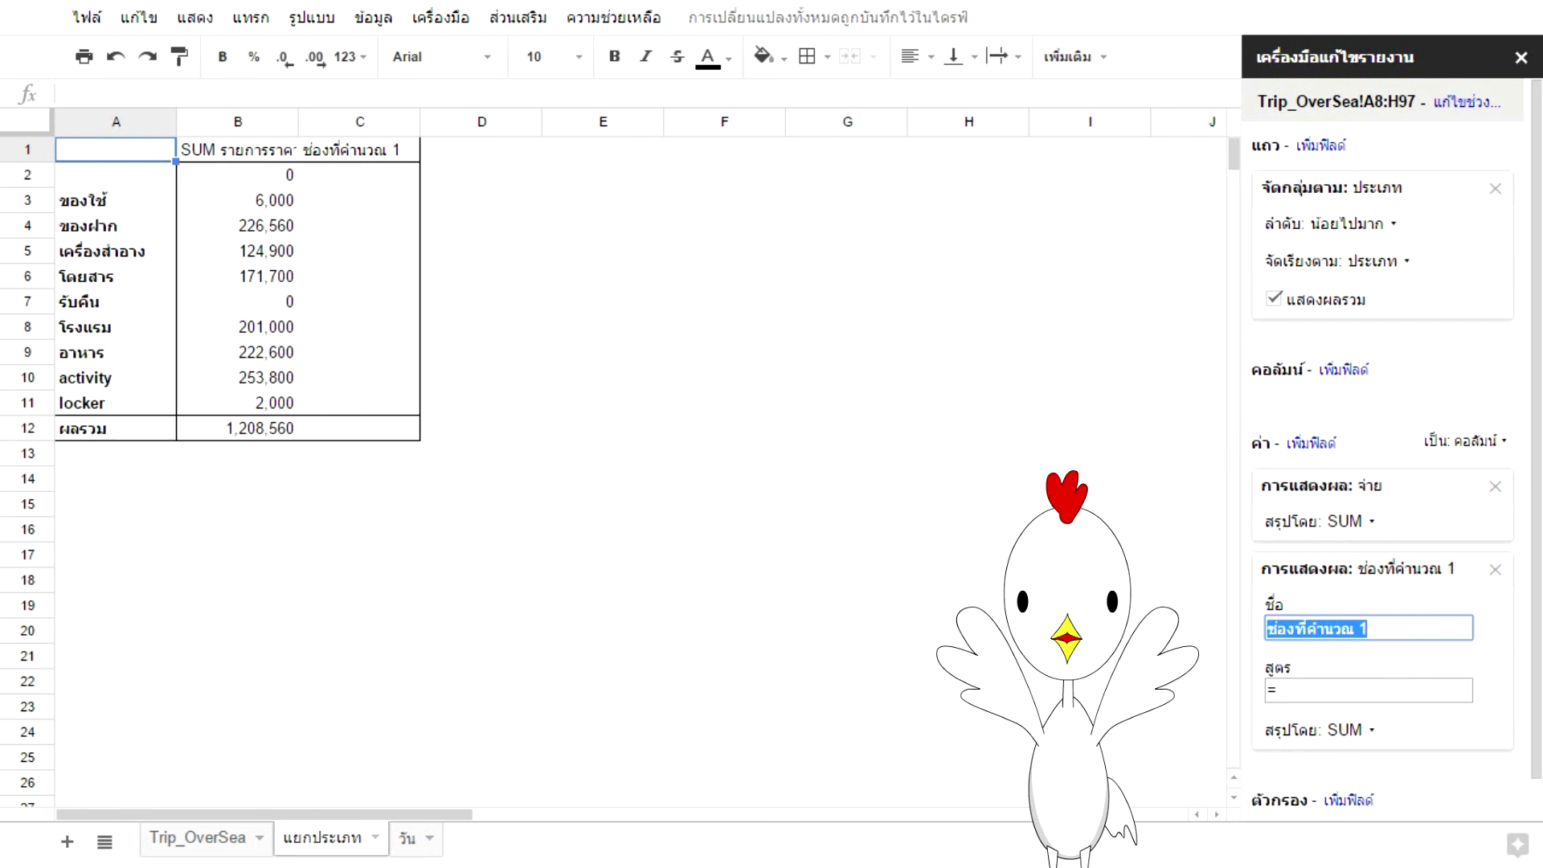
pyautogui.write('THB')
pyautogui.press('Tab')
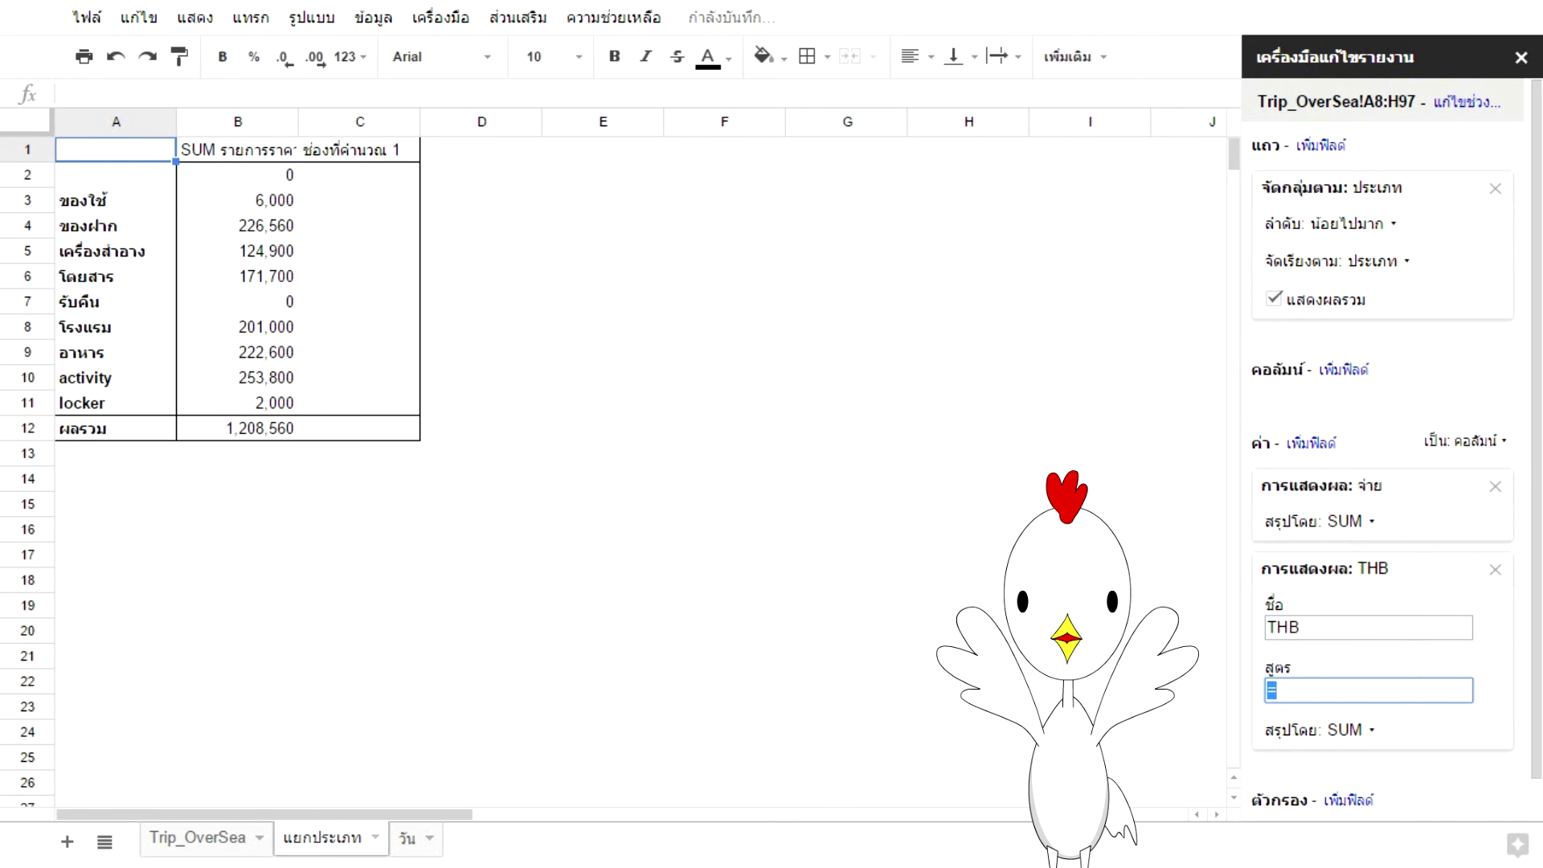
pyautogui.click(1269, 690)
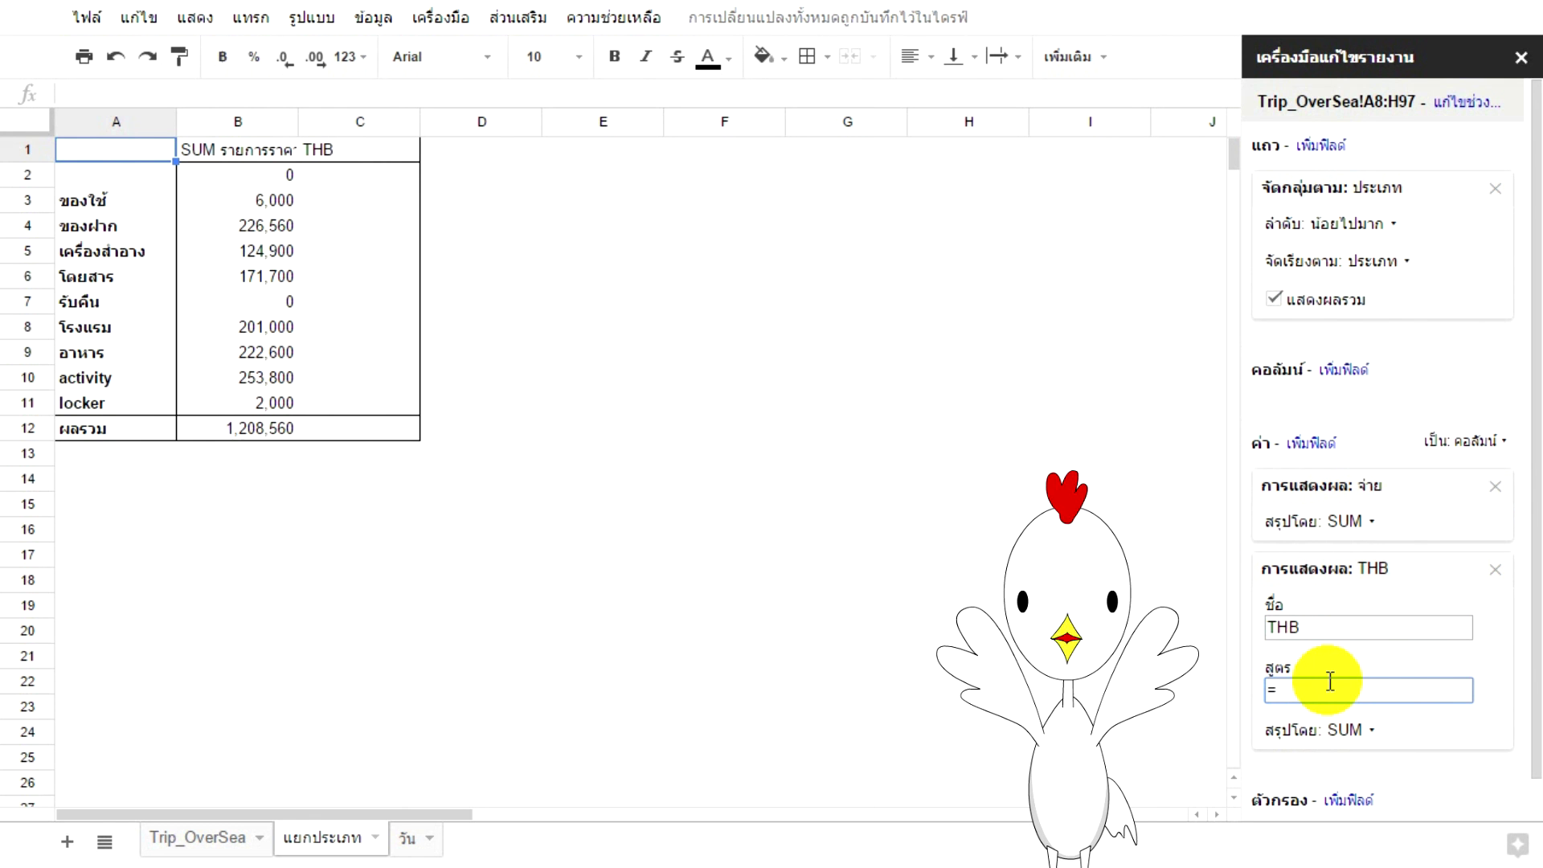
pyautogui.write('จ่าย*')
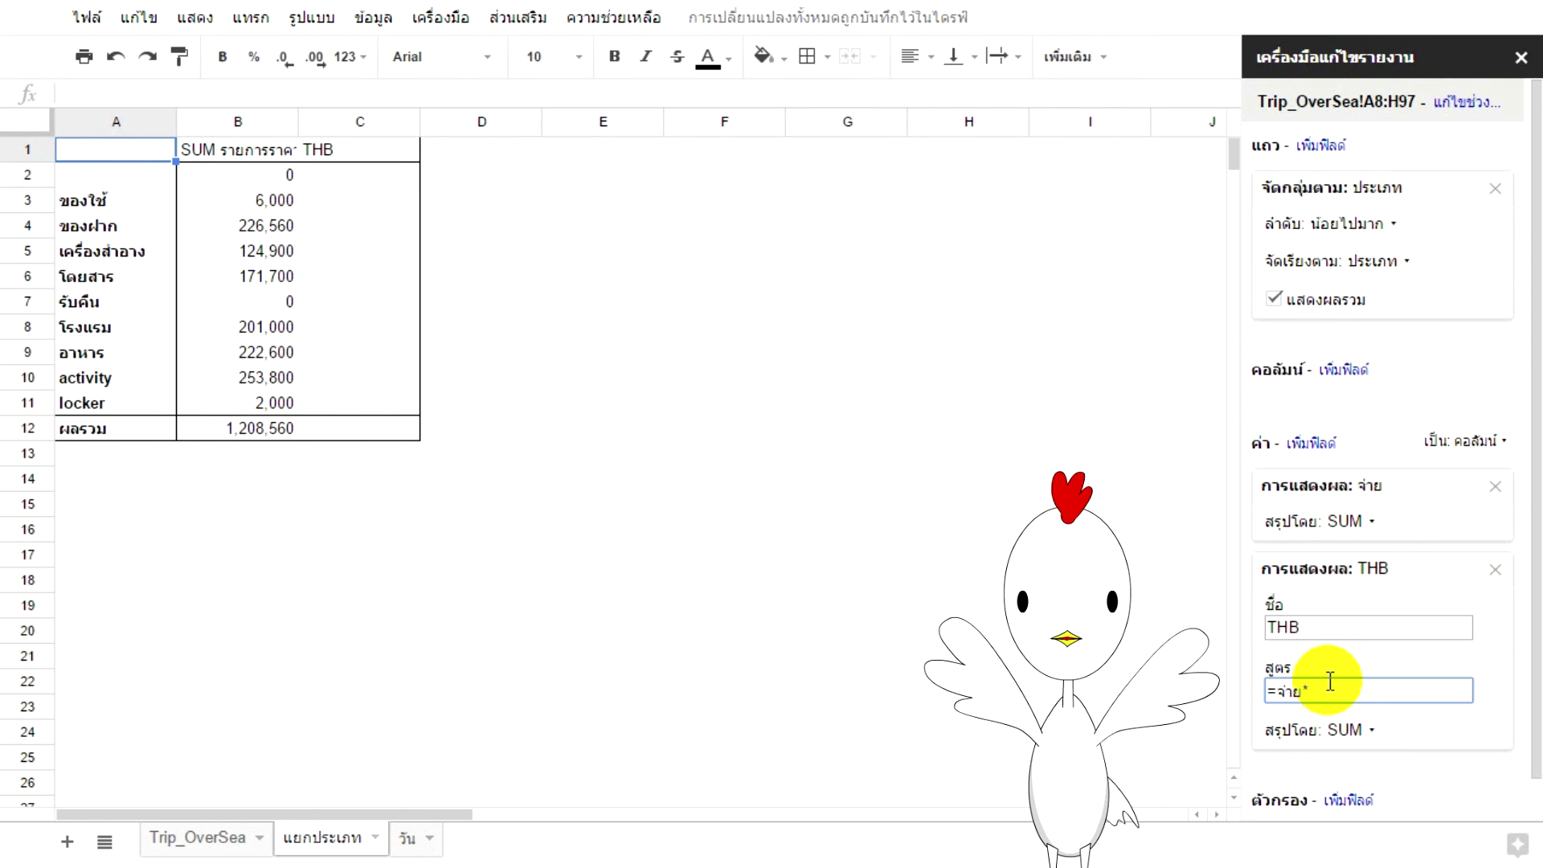
pyautogui.write('0.0289')
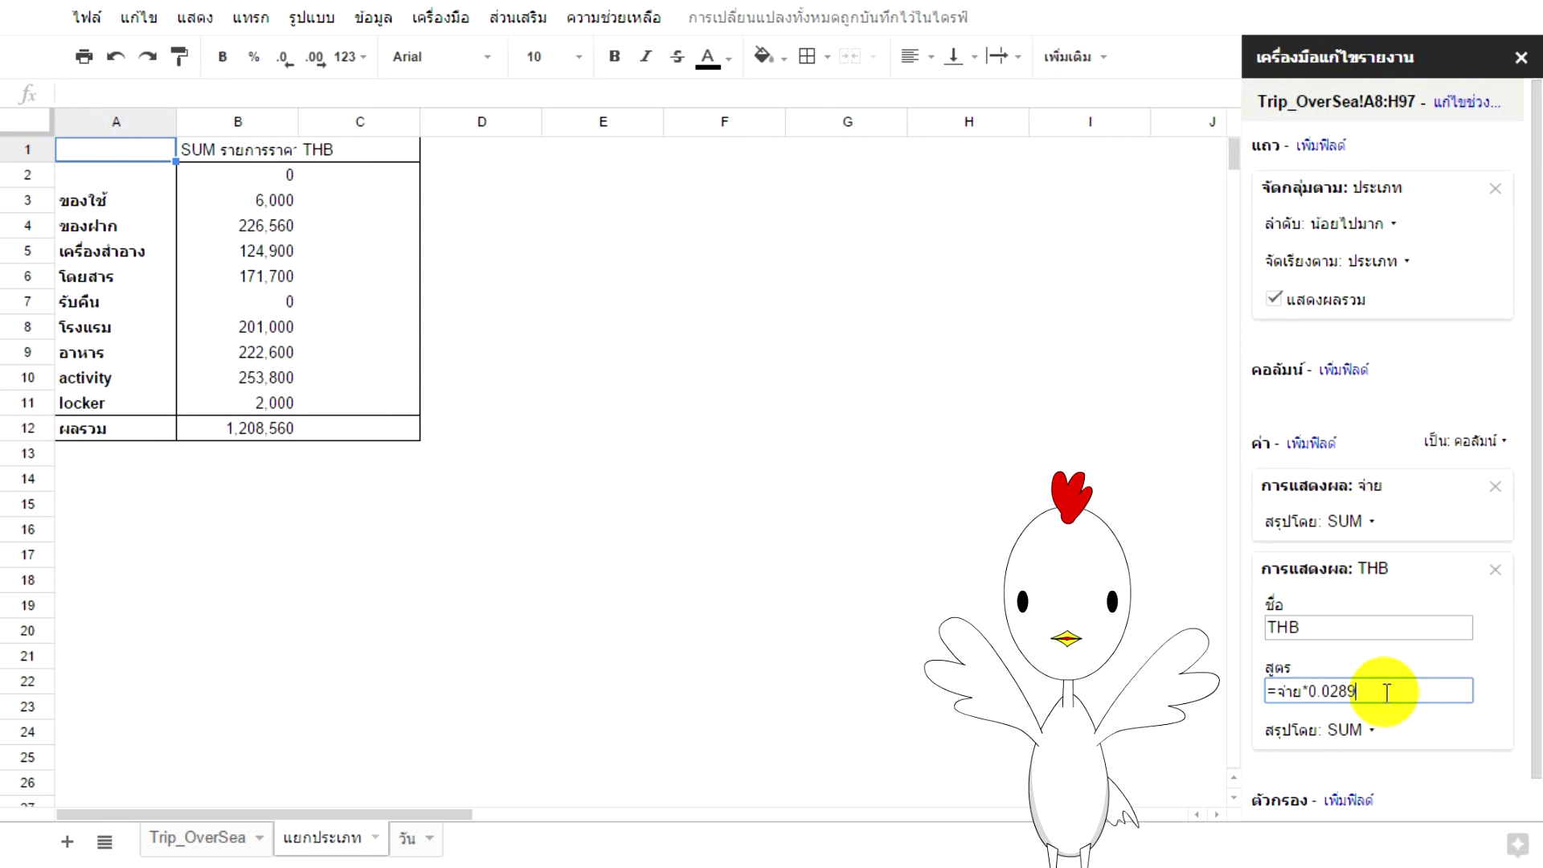
pyautogui.click(1419, 630)
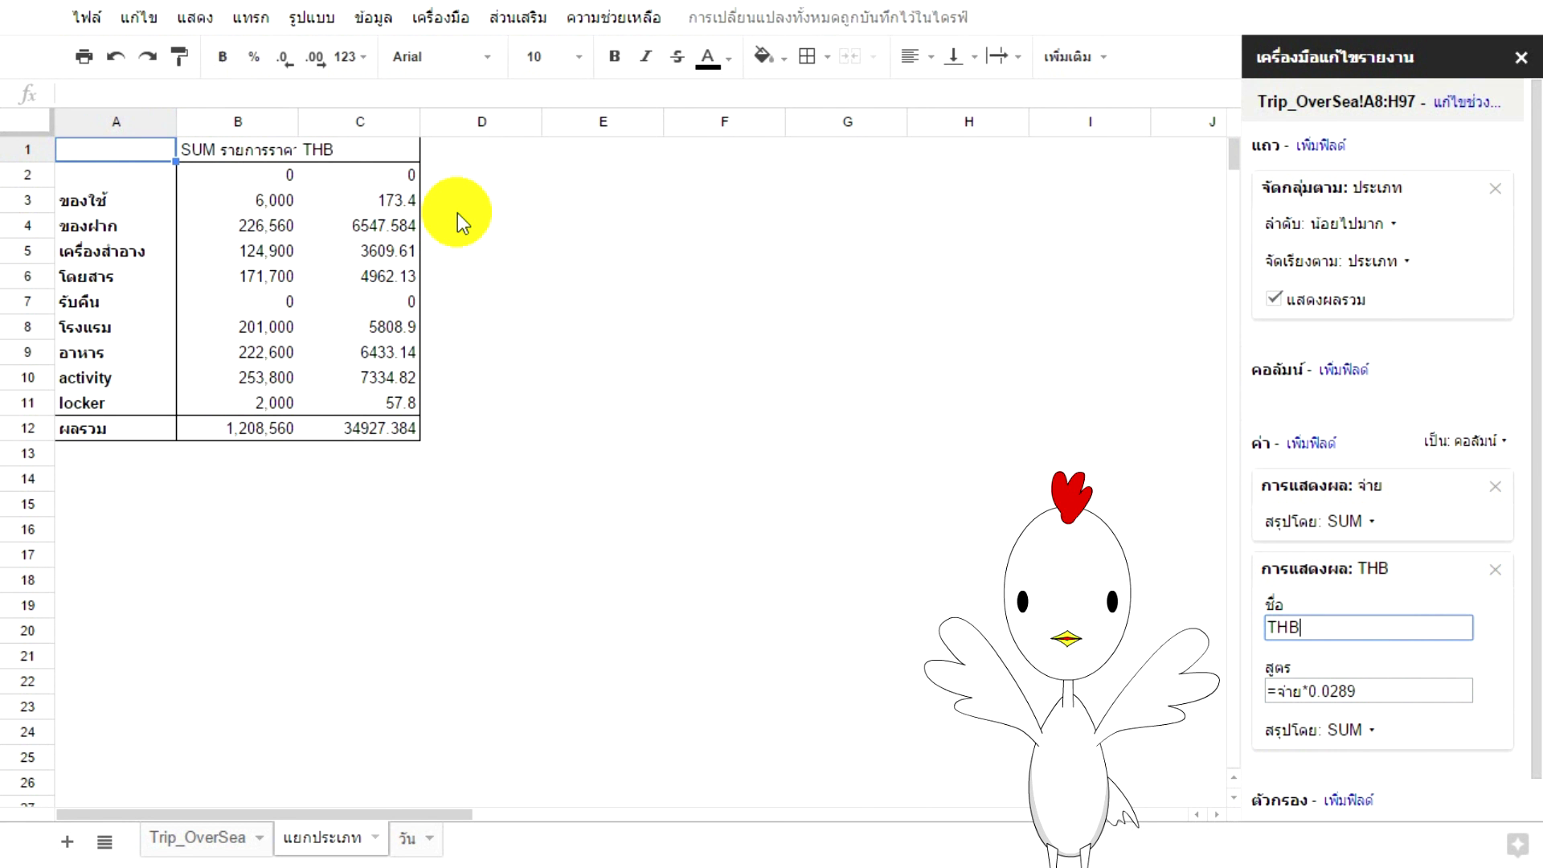
# - Fill the THB column C1:C12 of the แยกประเภท pivot with light blue
pyautogui.moveTo(325, 145); pyautogui.dragTo(361, 430)
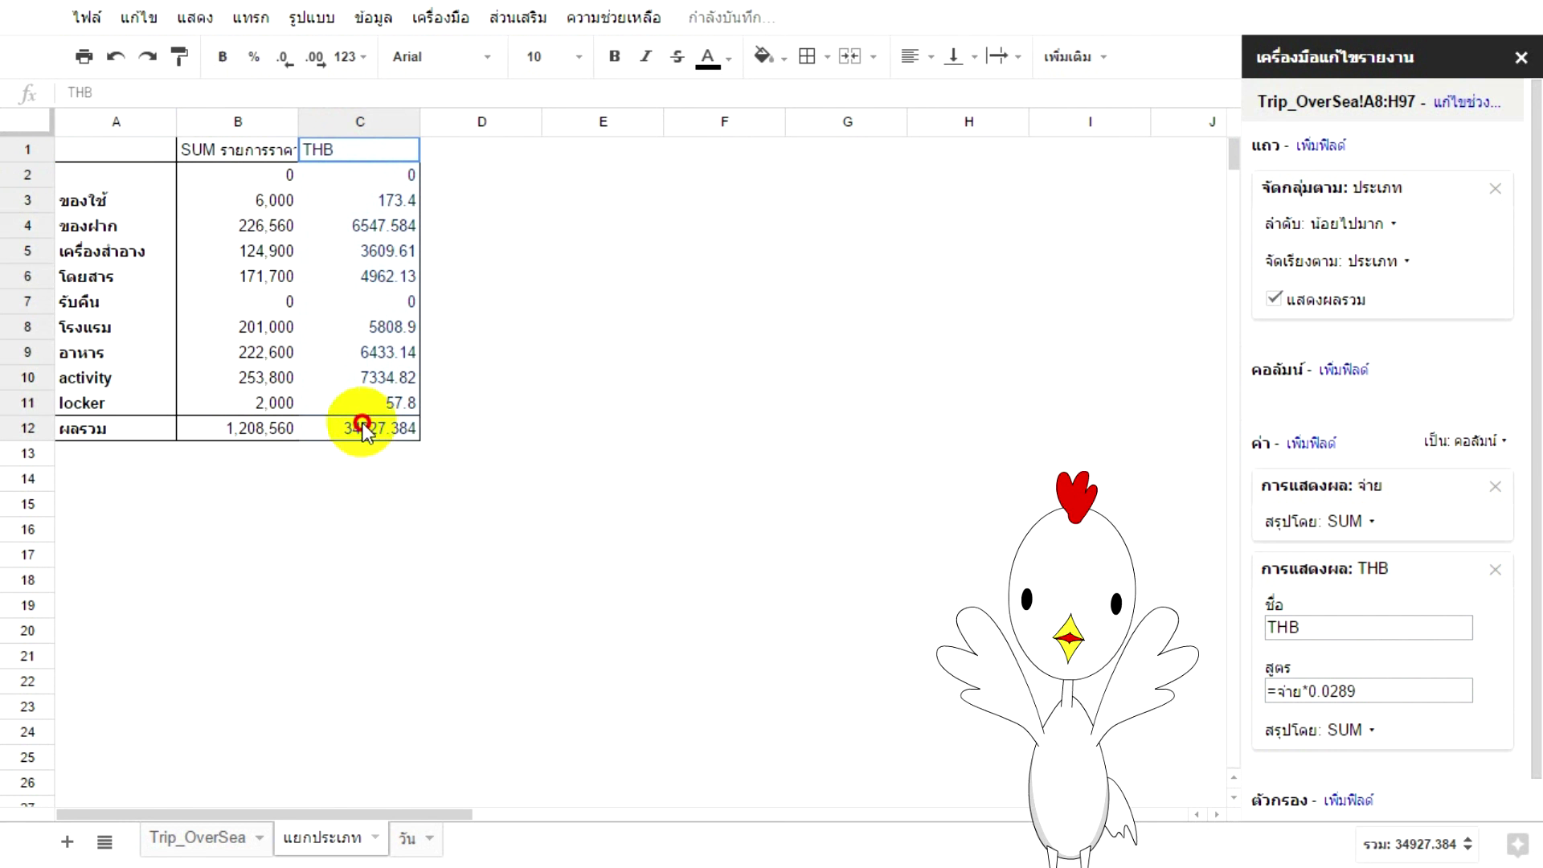
pyautogui.click(764, 57)
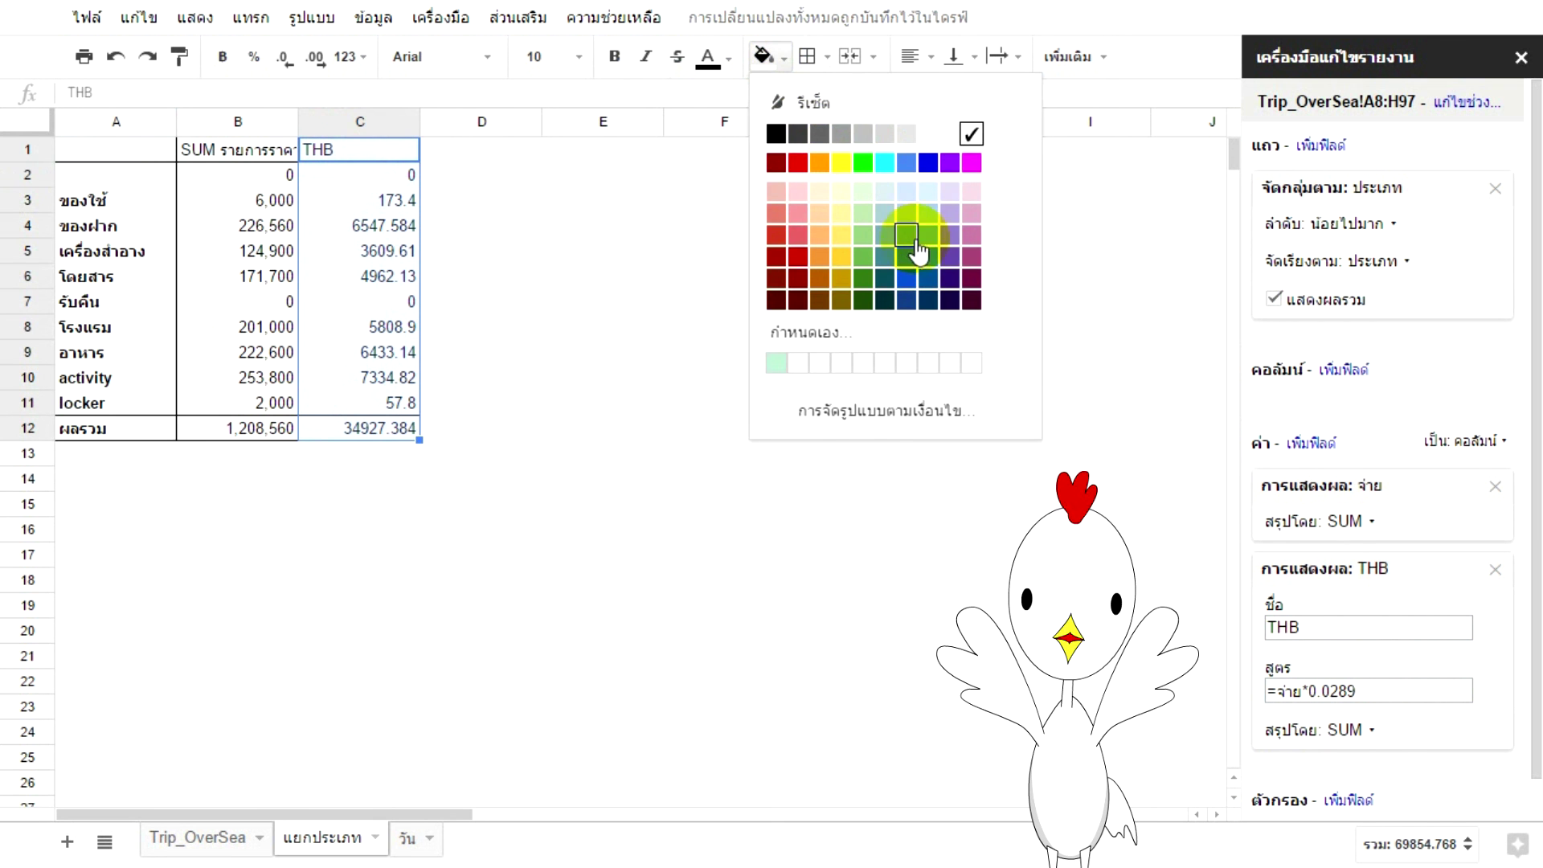
pyautogui.click(906, 213)
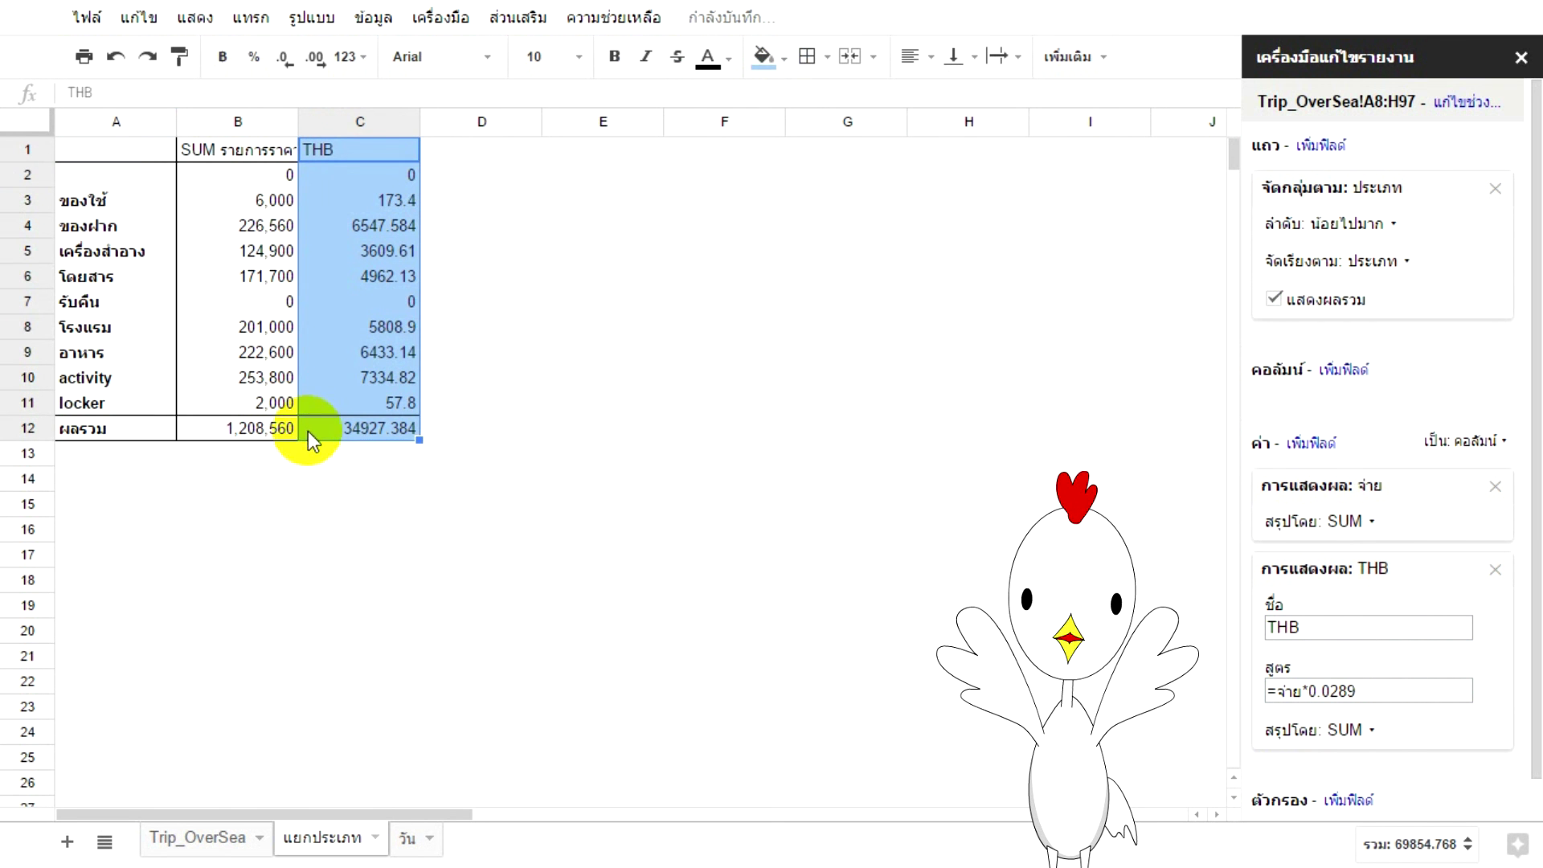
pyautogui.click(402, 480)
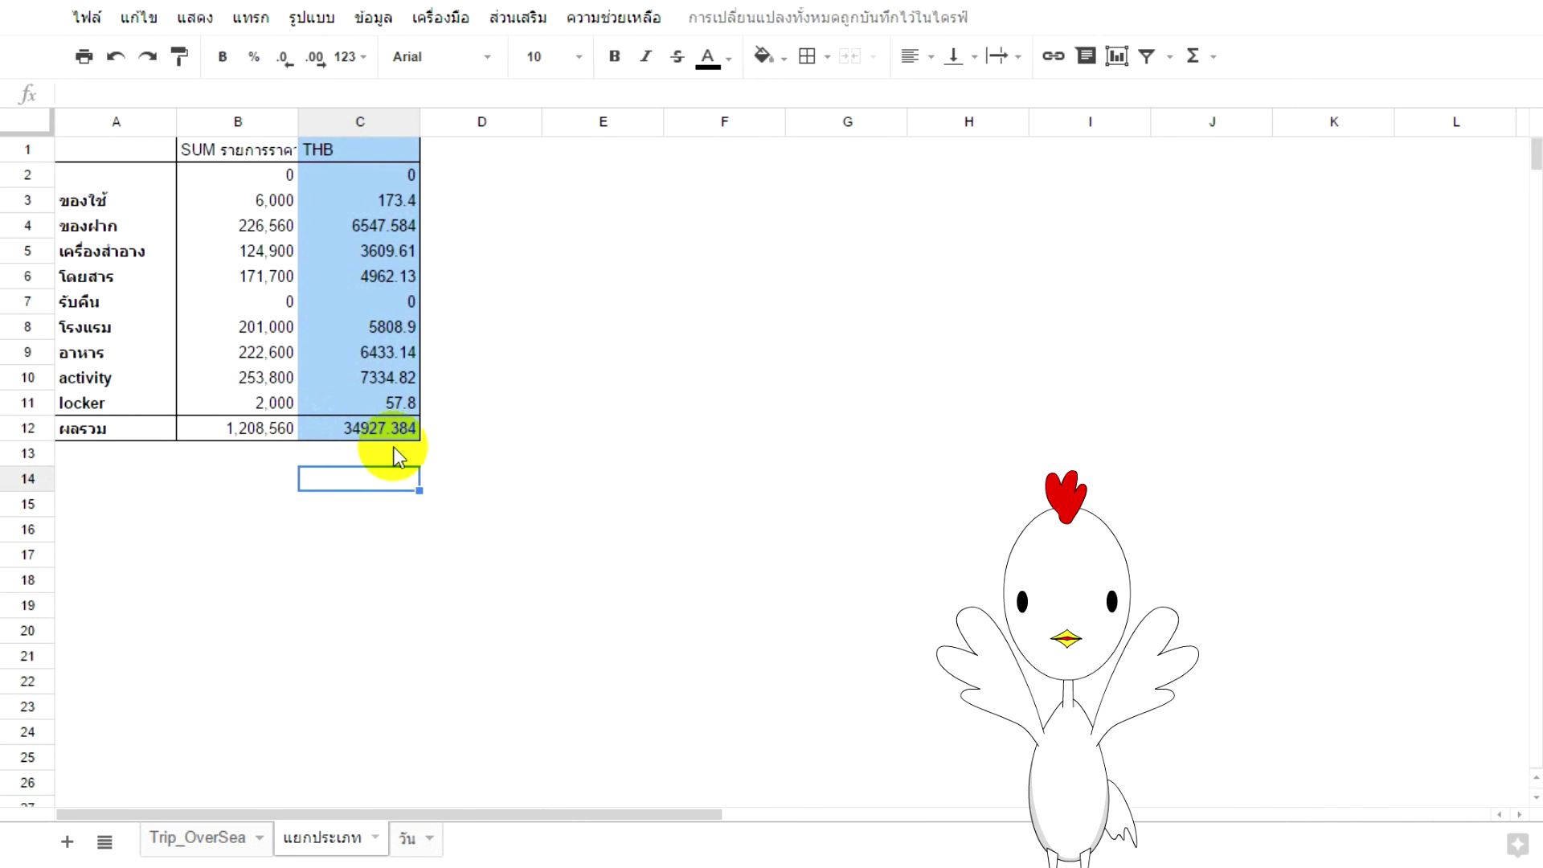
# - Move the แยกประเภท sheet after วัน, then set Trip_OverSea B3 to =SUM(C9:C999), giving 1,208,560.00
pyautogui.moveTo(321, 838); pyautogui.dragTo(533, 843)
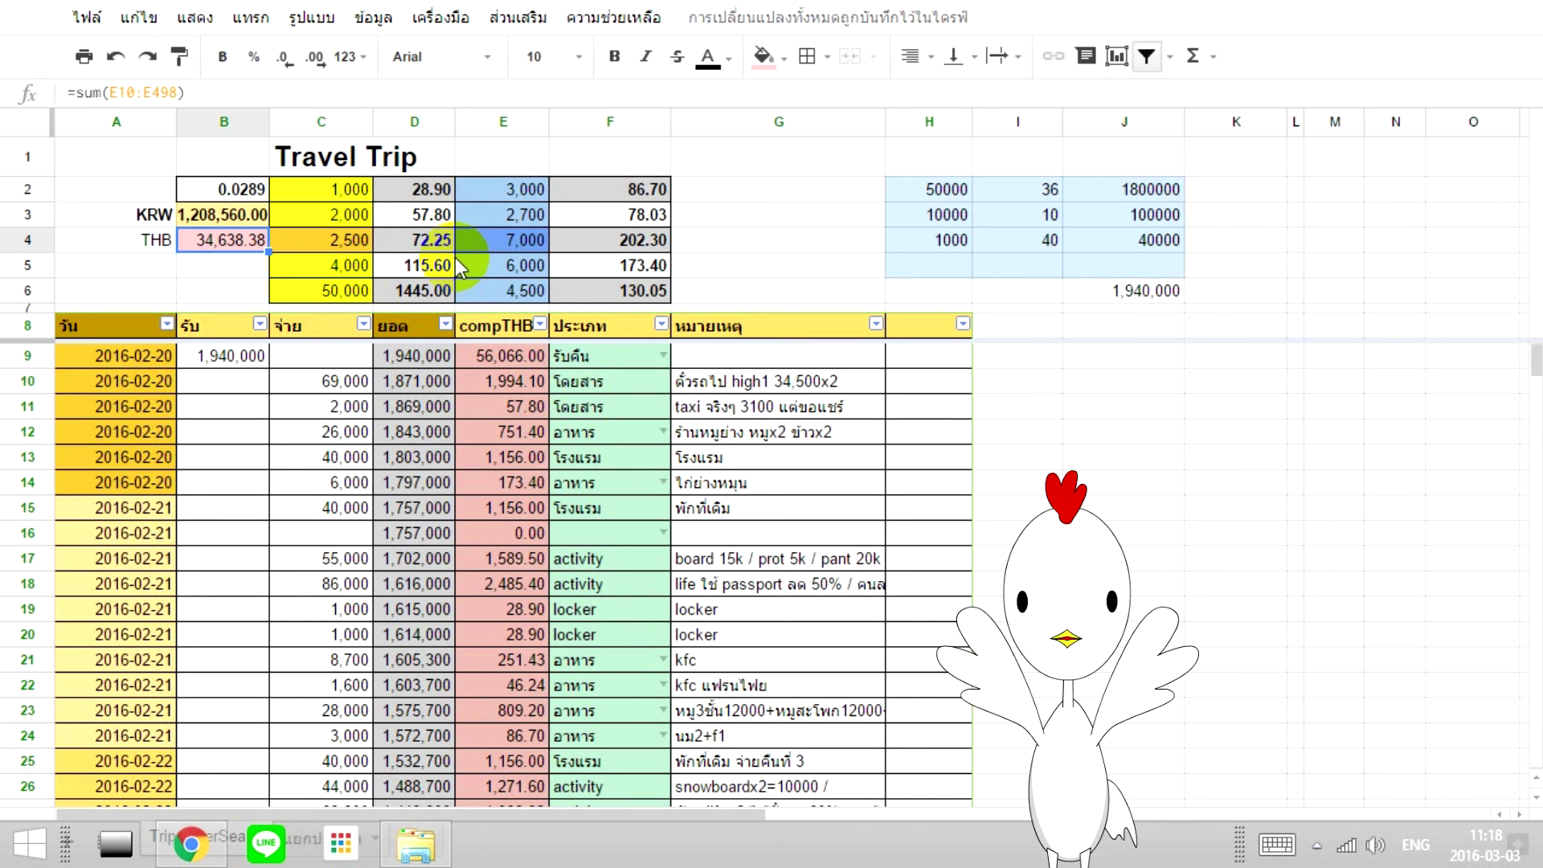
pyautogui.click(234, 216)
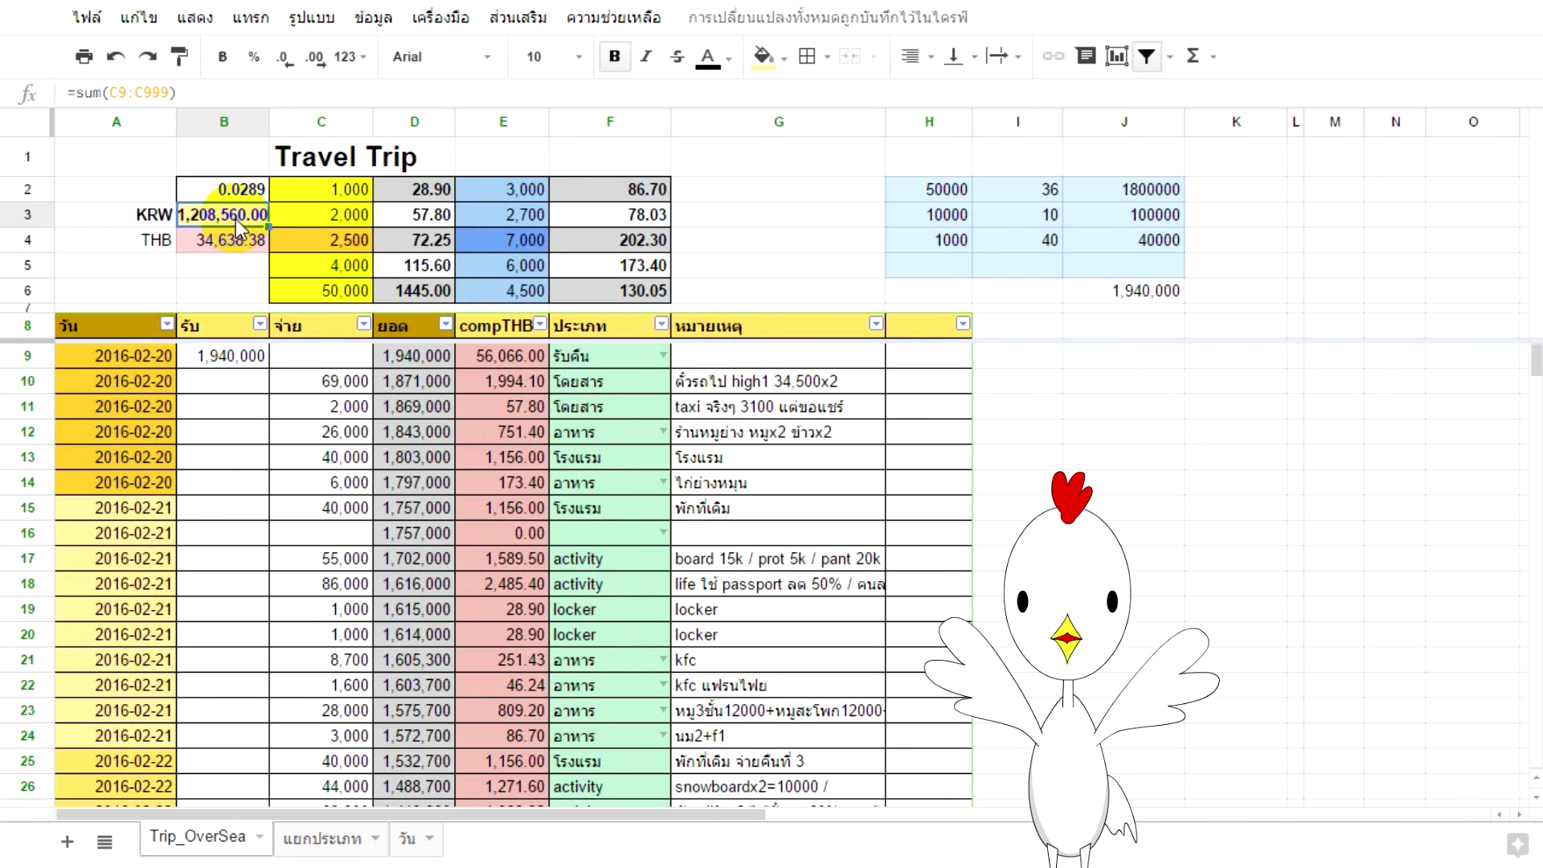
pyautogui.write('=')
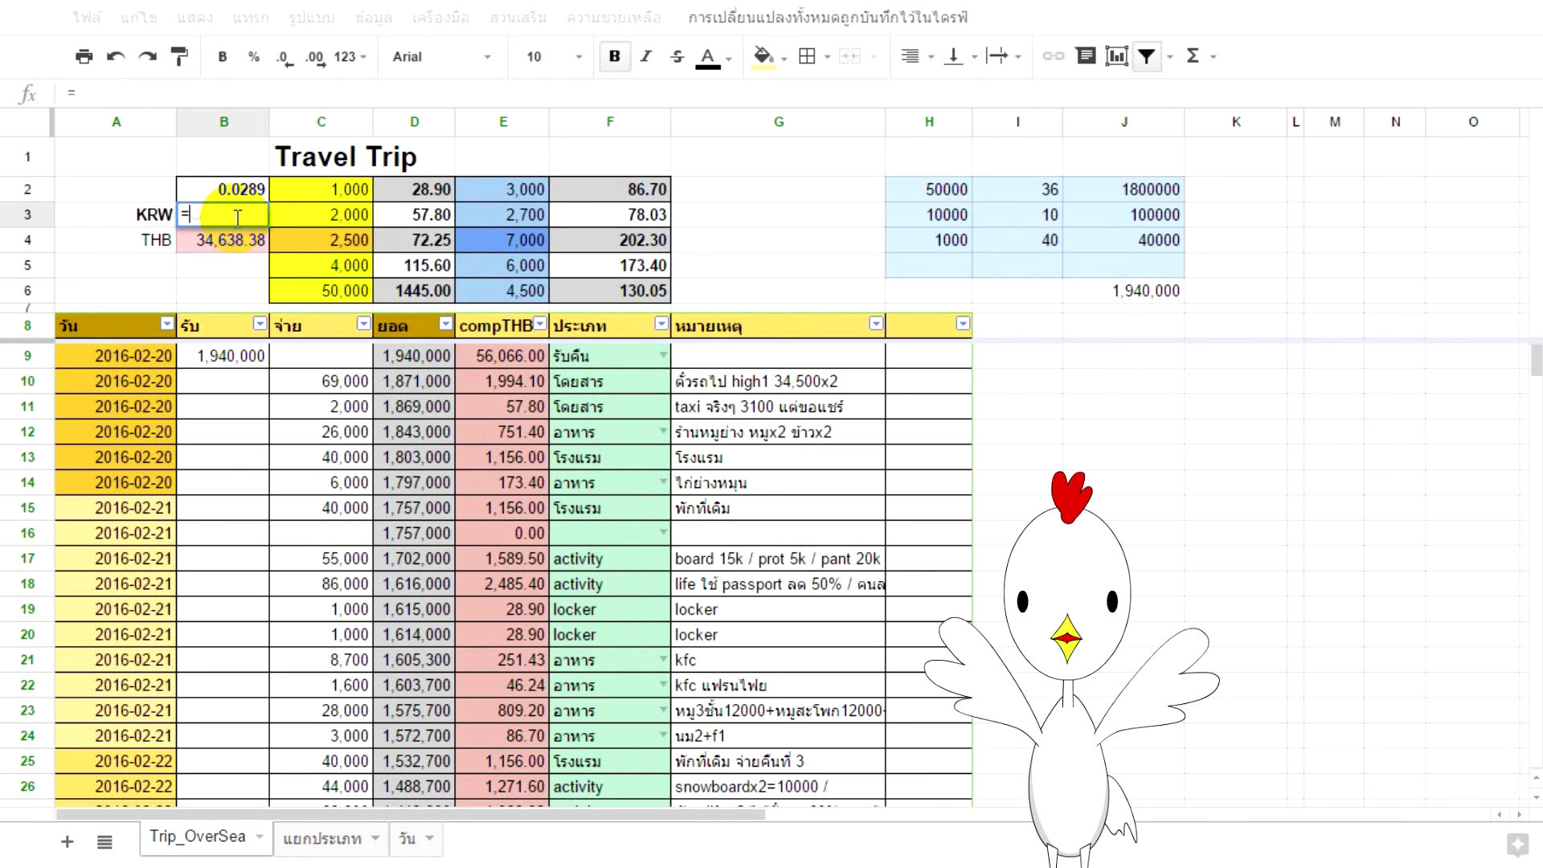
pyautogui.write('sum(')
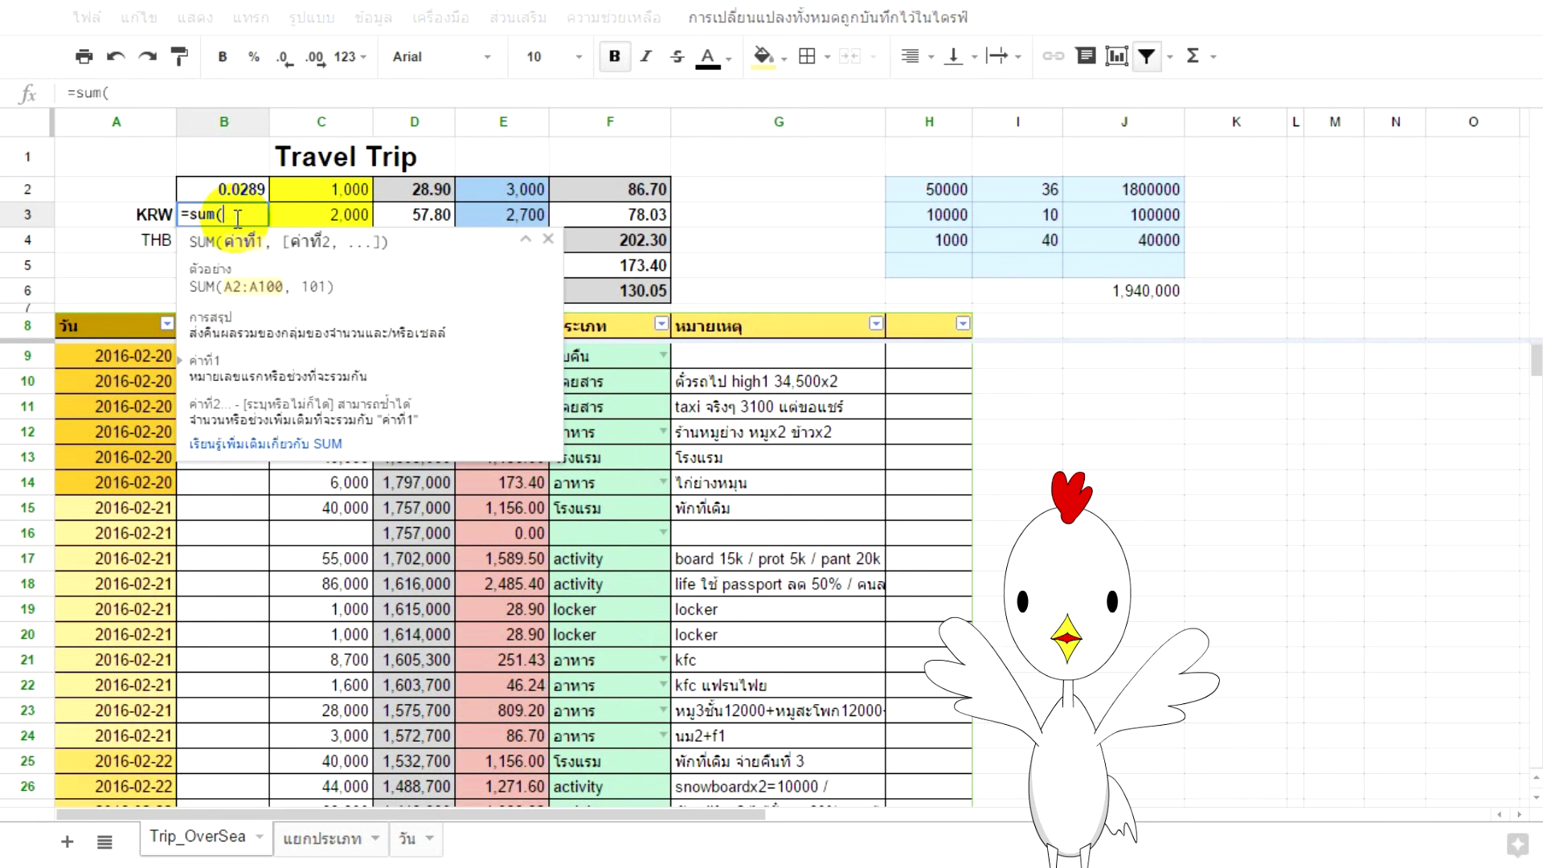
pyautogui.click(322, 355)
pyautogui.write(':c9')
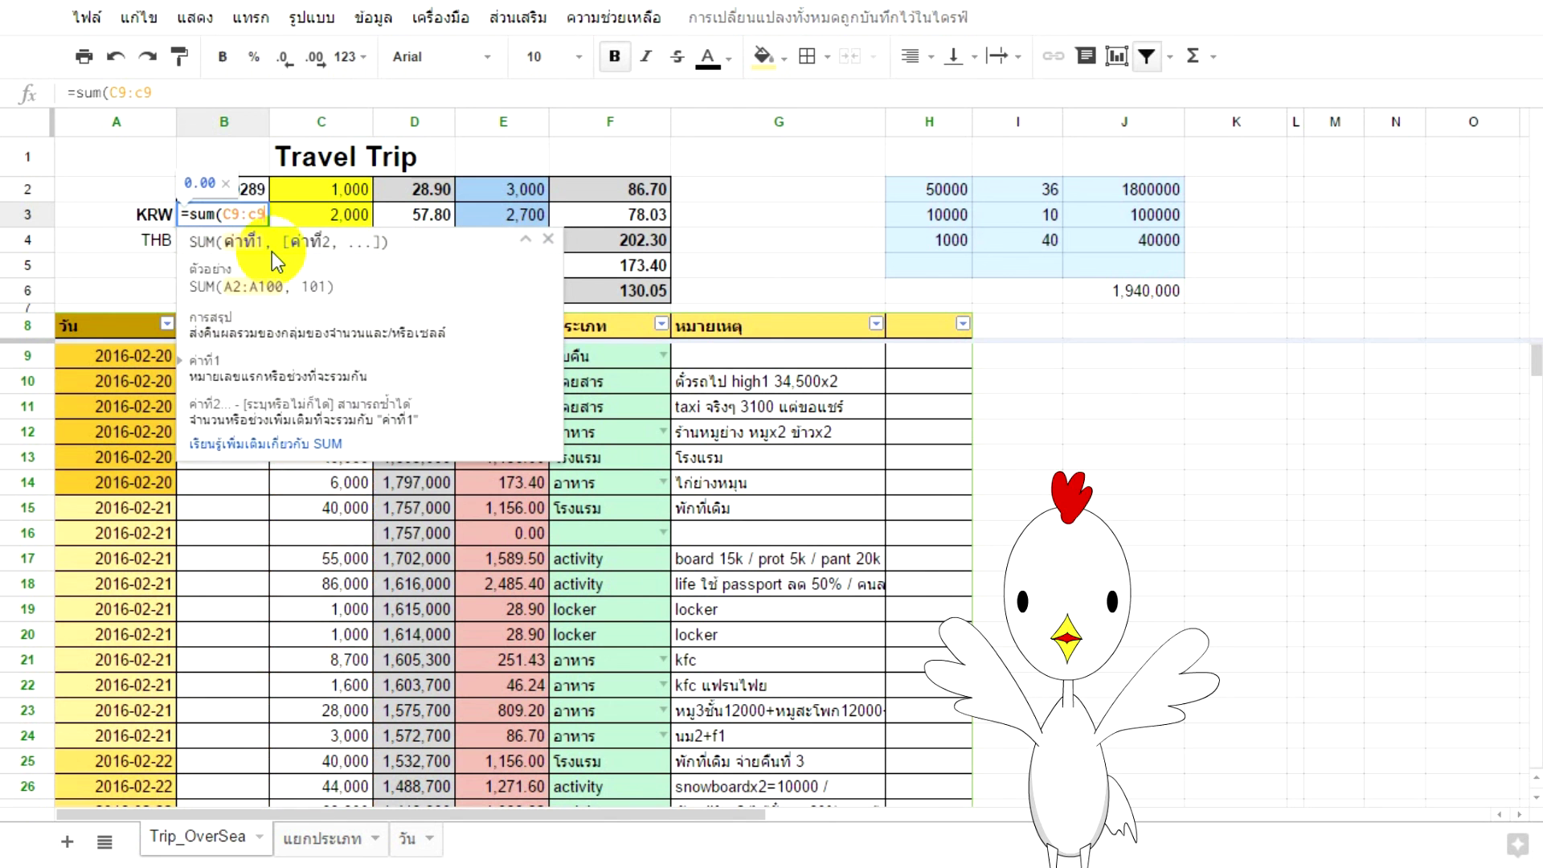
pyautogui.write('99')
pyautogui.press('Return')
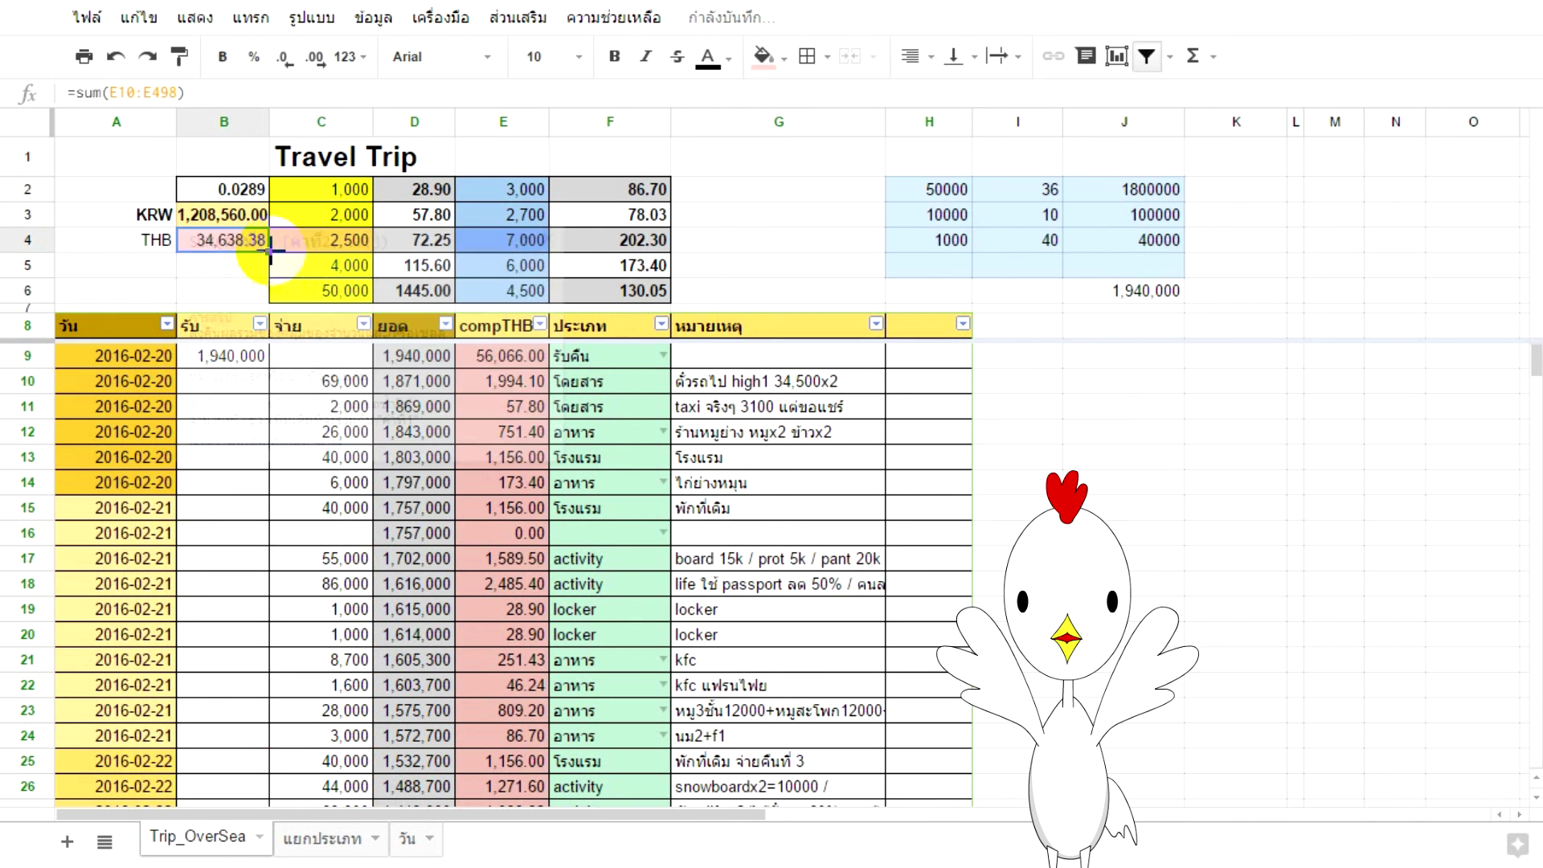